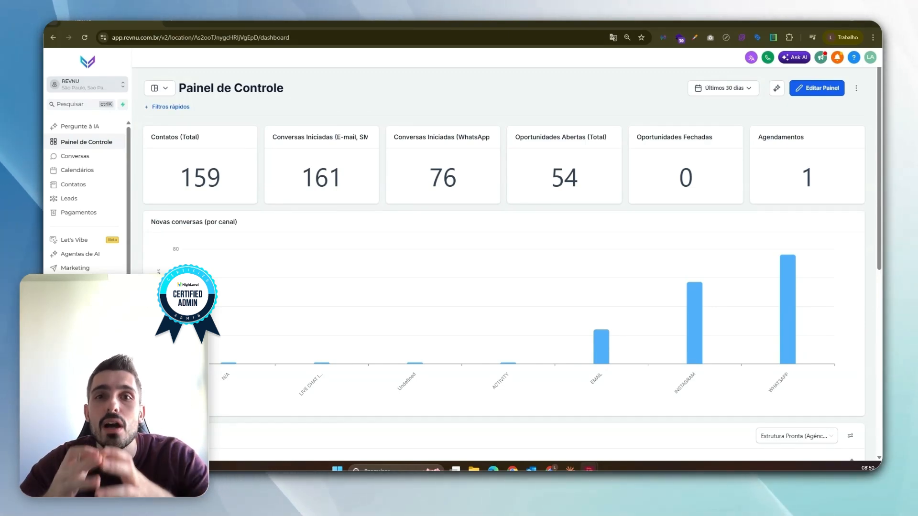
# Search the account list for "mapa" and switch to the O MAPA DIGITAL account.
pyautogui.click(86, 84)
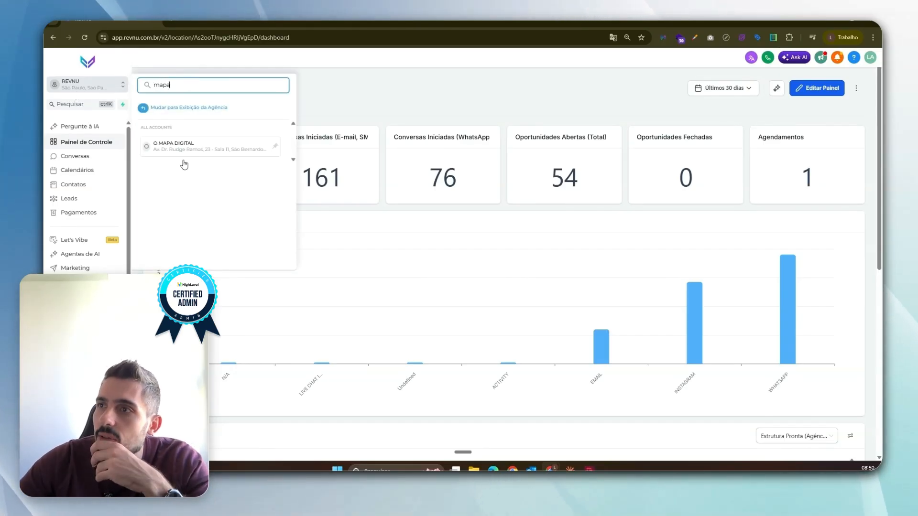
pyautogui.press('Escape')
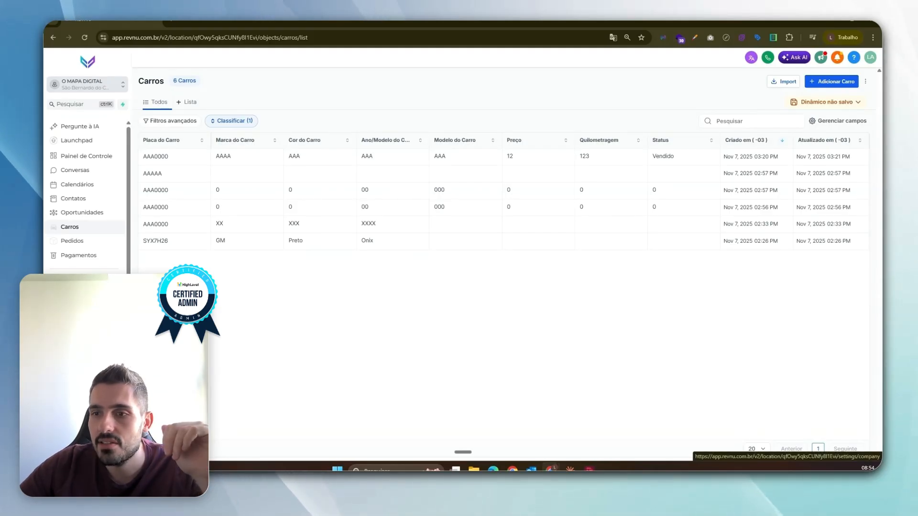
# Open the account's object settings and review the sections for standard and custom objects.
pyautogui.click(67, 452)
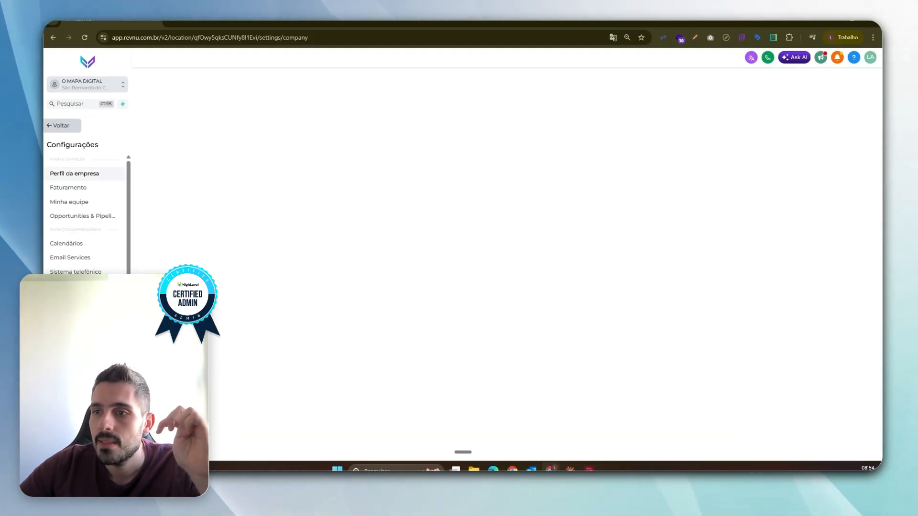
pyautogui.scroll(-1, 86, 216)
pyautogui.click(72, 295)
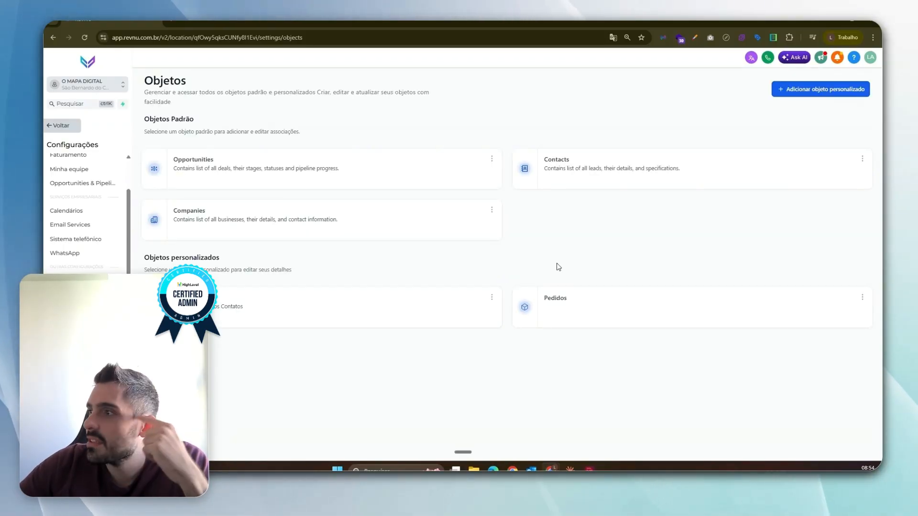
pyautogui.moveTo(185, 257); pyautogui.dragTo(319, 275)
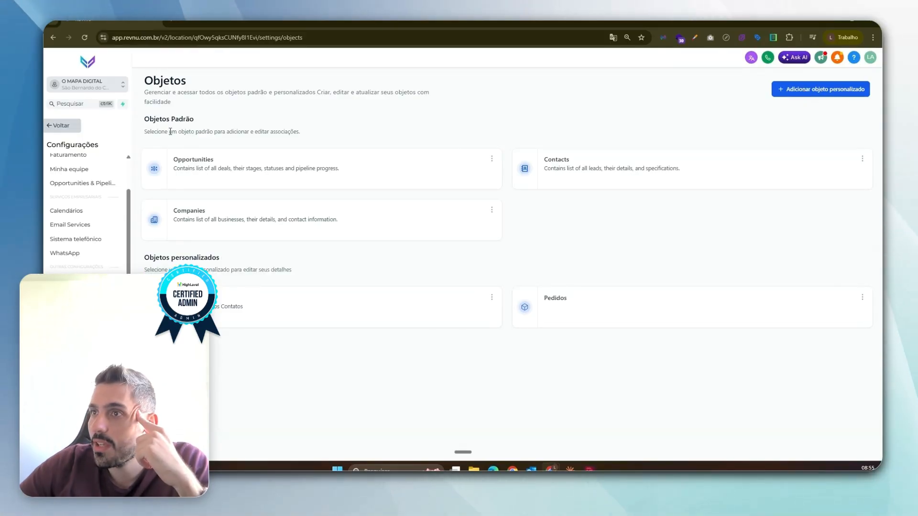
pyautogui.moveTo(165, 119); pyautogui.dragTo(227, 132)
pyautogui.click(226, 132)
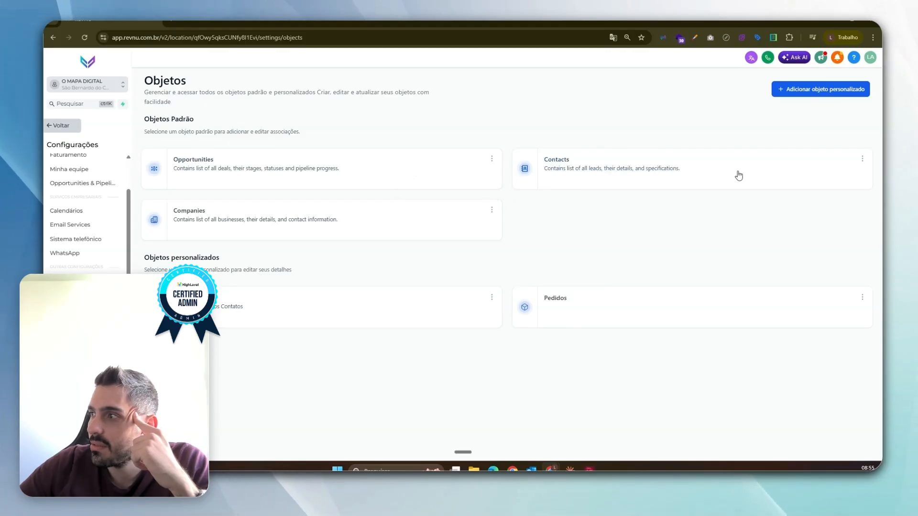
# Start a new custom object named Veículo, plural Veículos, with Placa do Carro as its primary display field.
pyautogui.click(792, 93)
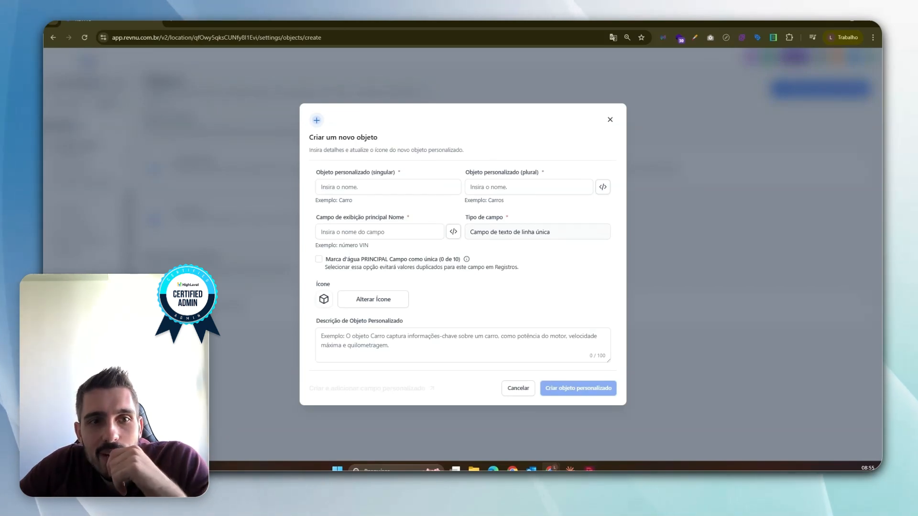
pyautogui.click(368, 187)
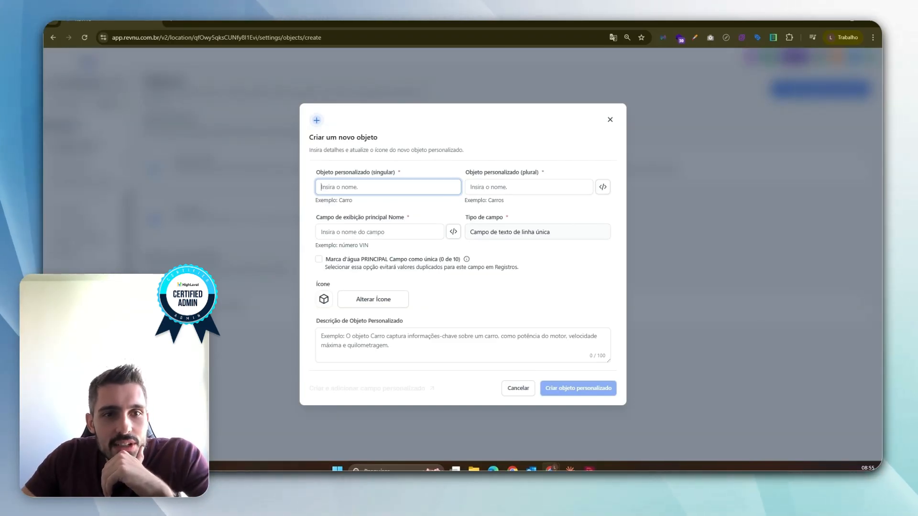
pyautogui.write('V3e')
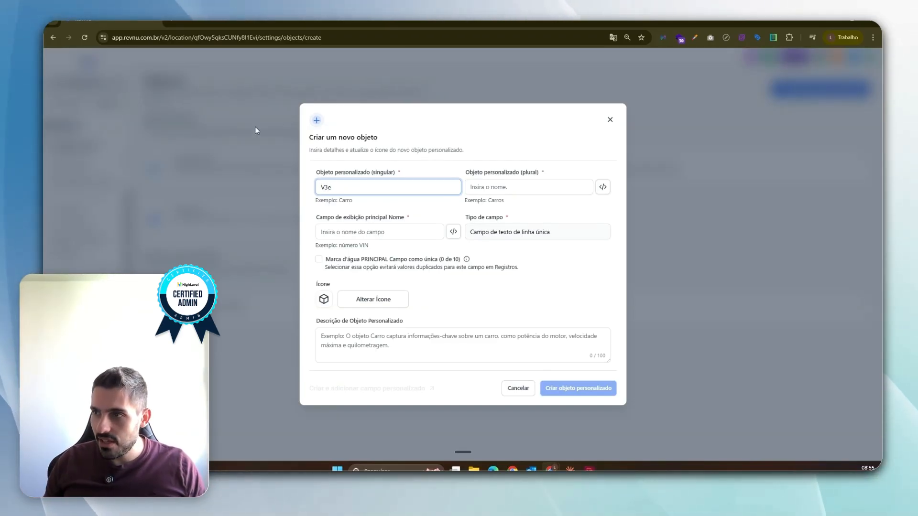
pyautogui.press('BackSpace')
pyautogui.press('BackSpace')
pyautogui.write('eículo')
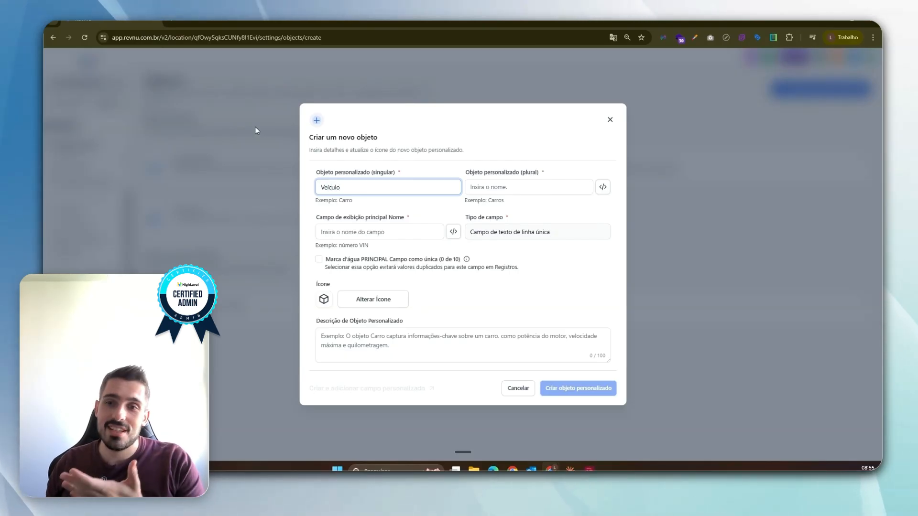
pyautogui.press('Tab')
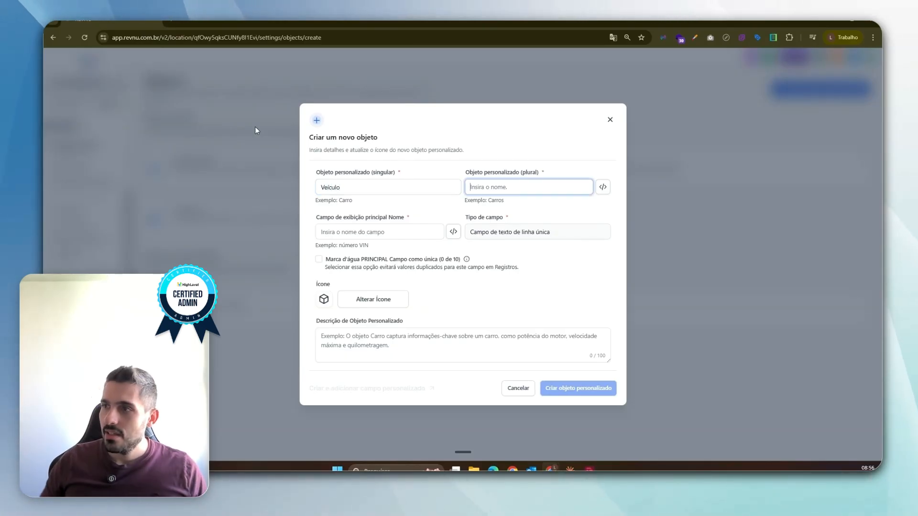
pyautogui.write('Veículos')
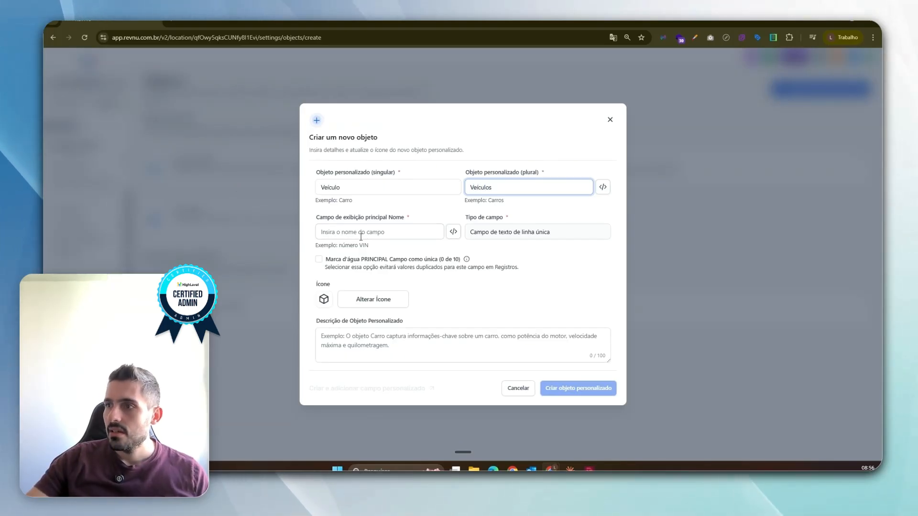
pyautogui.click(378, 232)
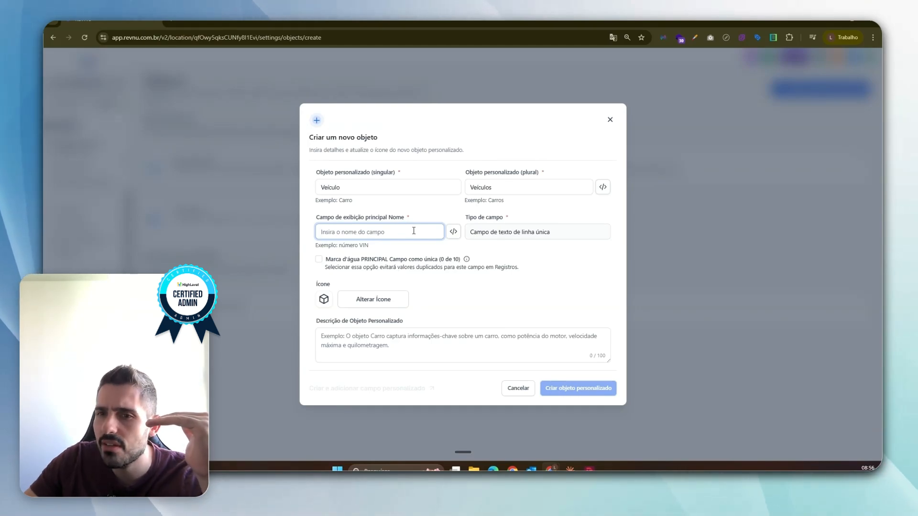
pyautogui.write('Placa do Carro')
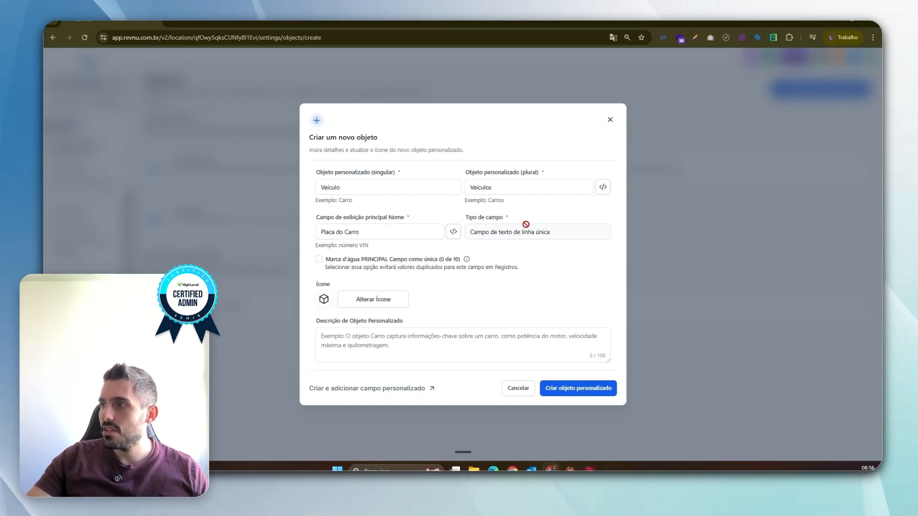
pyautogui.click(537, 242)
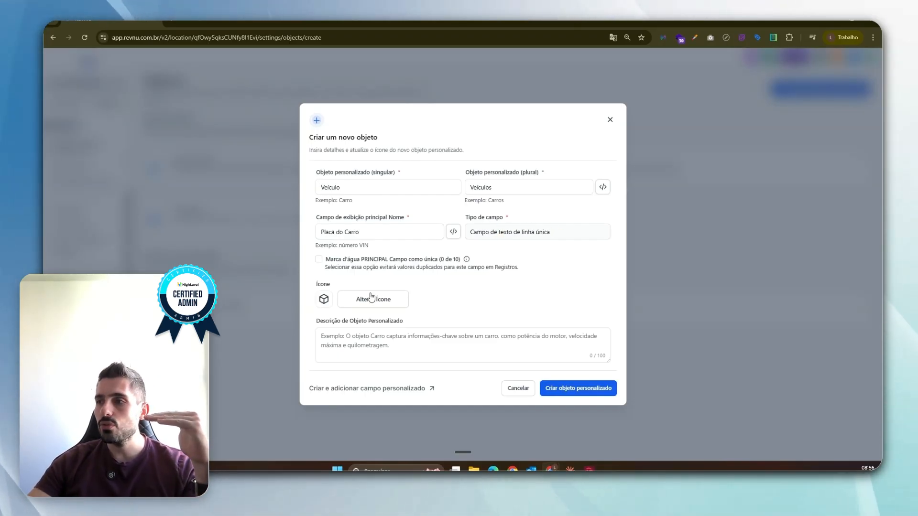
# Pick a solid car icon for the Veículo object and create the object without a description.
pyautogui.click(362, 296)
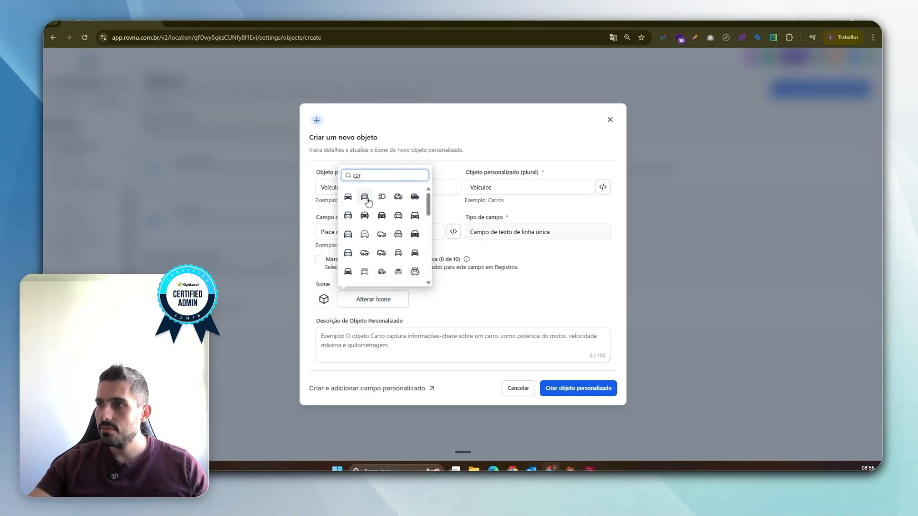
pyautogui.click(415, 201)
pyautogui.click(422, 338)
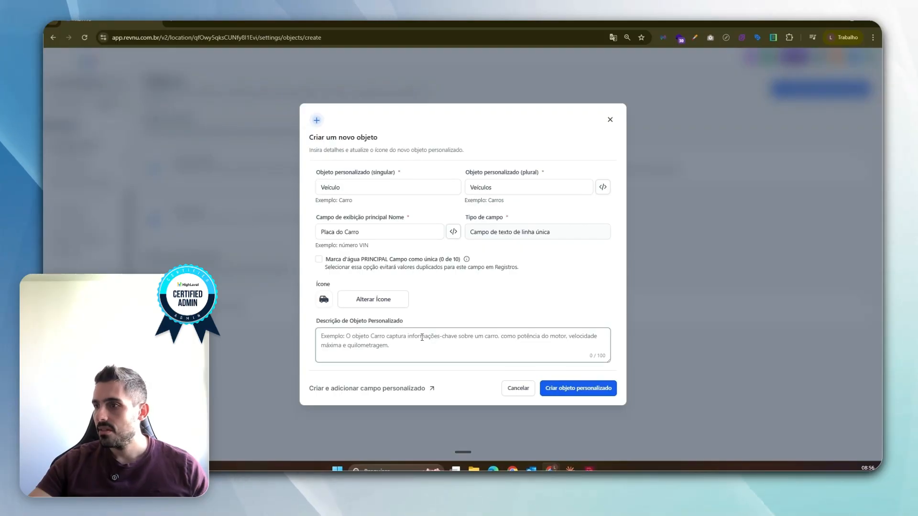
pyautogui.click(559, 388)
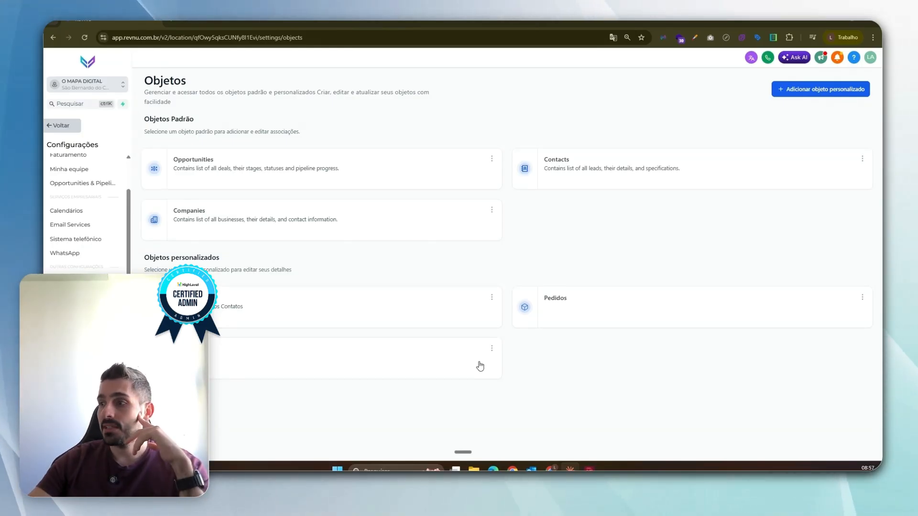
# Open the Veículos object and start a new single-line custom field for it named Marca Do carro.
pyautogui.click(434, 360)
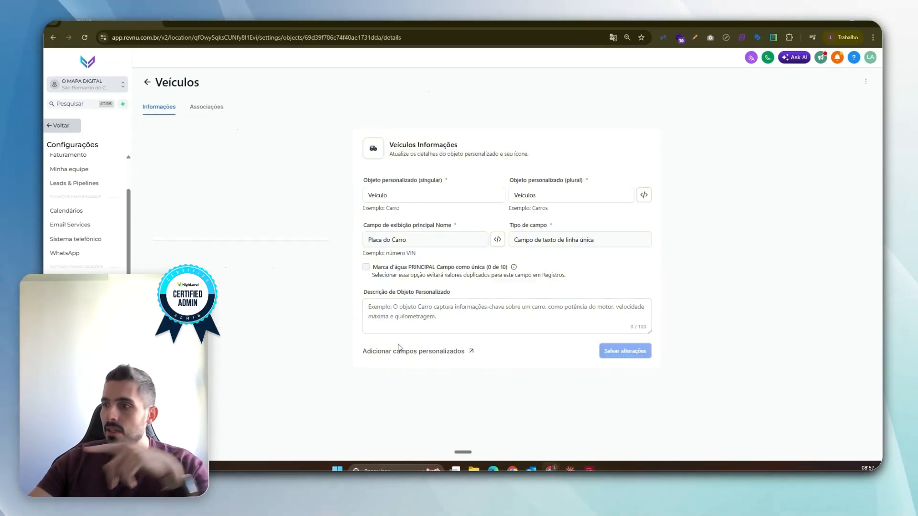
pyautogui.click(385, 354)
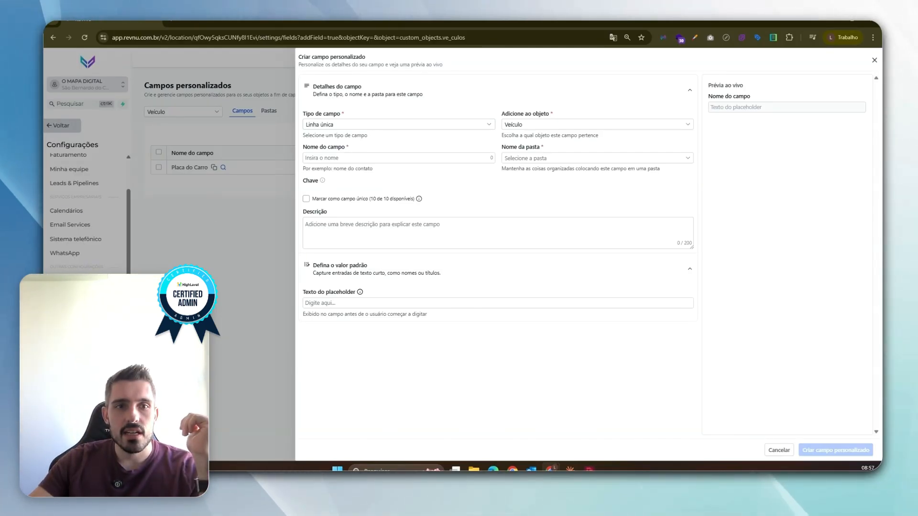
pyautogui.click(347, 158)
pyautogui.write('Marca')
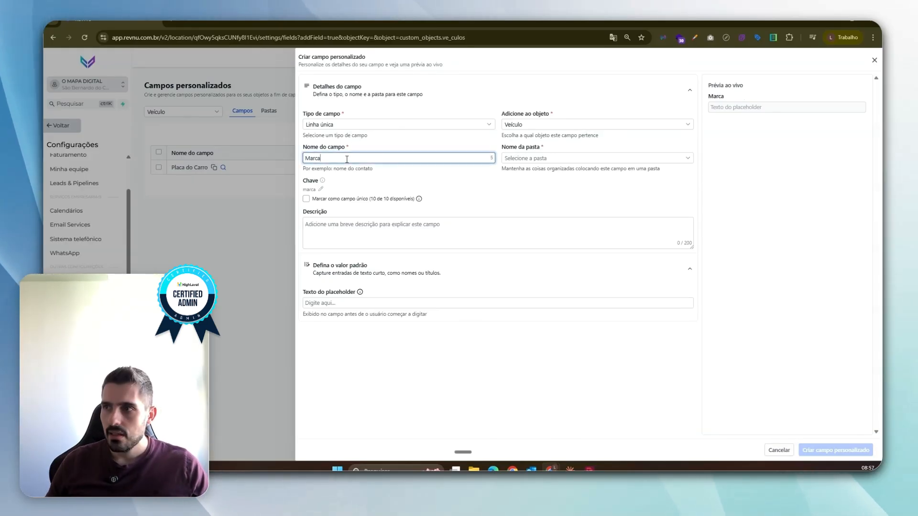
pyautogui.press('capslock')
pyautogui.press('capslock')
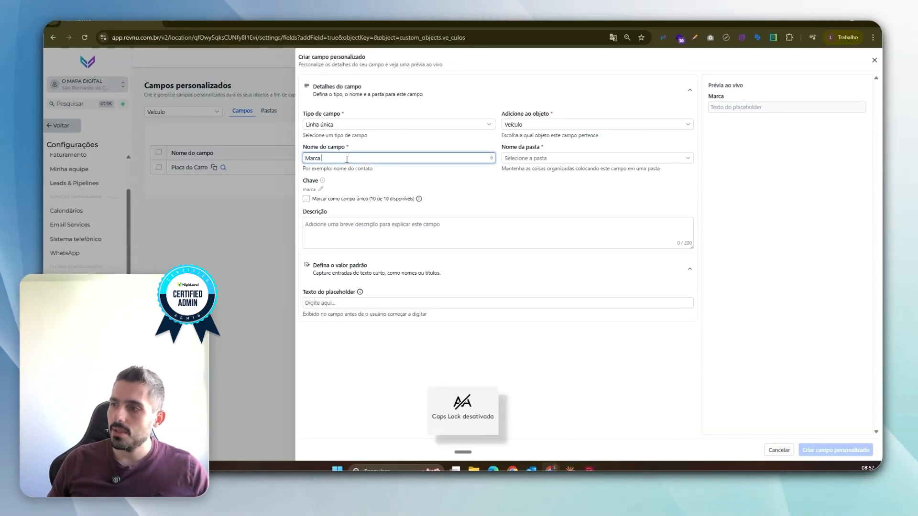
pyautogui.write('Do carro')
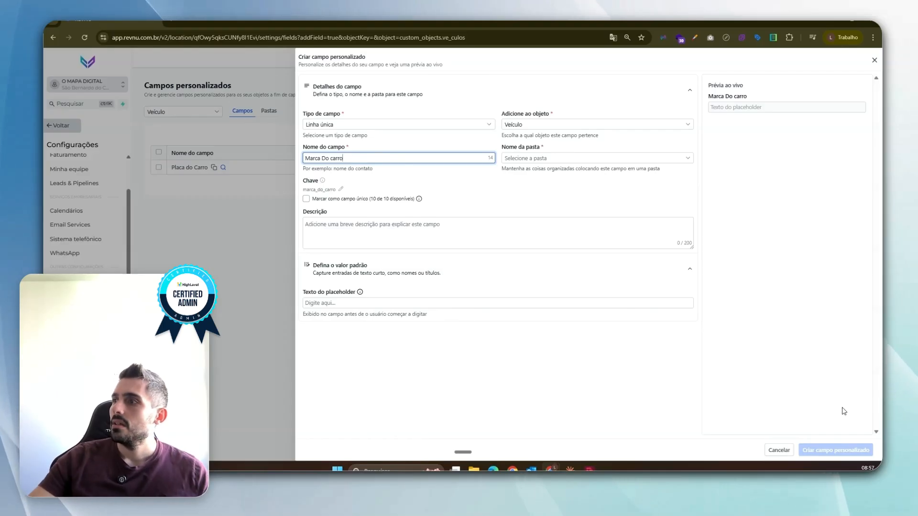
# Assign the Marca Do carro field to the Veículo Info folder and leave it unmarked as a unique field.
pyautogui.click(575, 160)
pyautogui.click(524, 174)
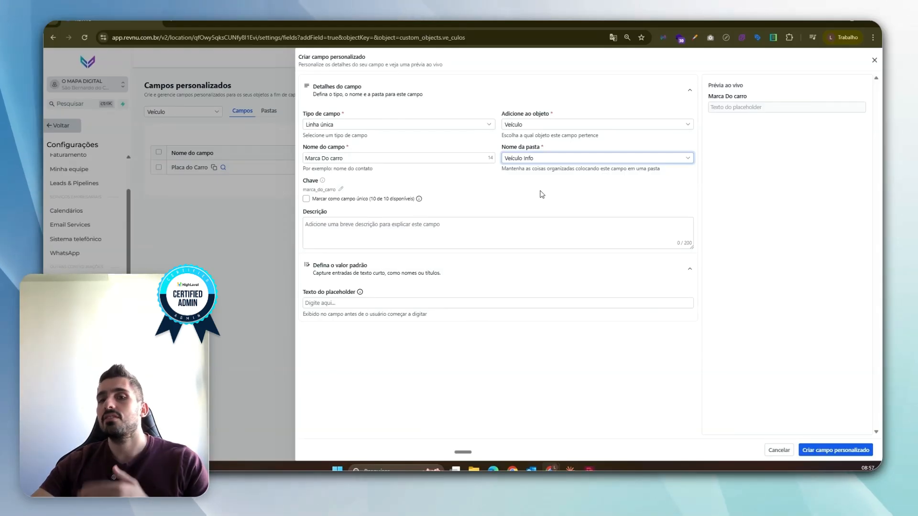
pyautogui.click(306, 199)
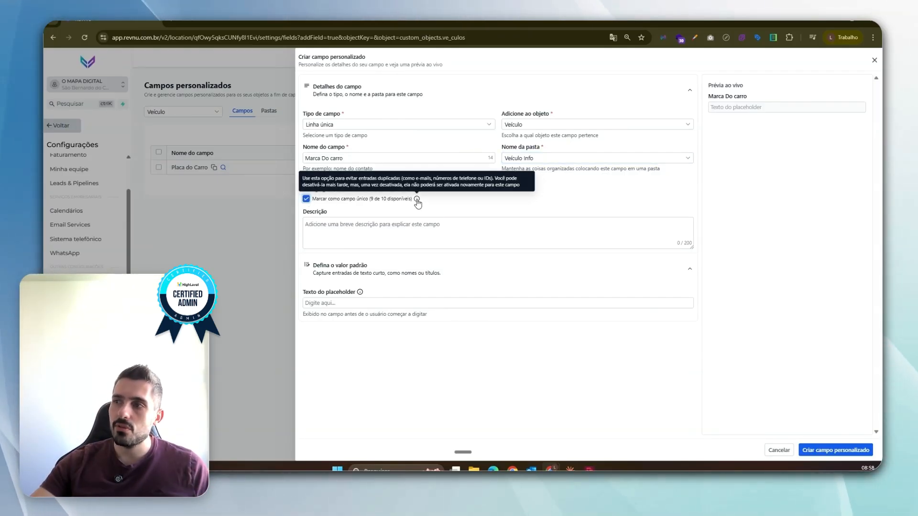
pyautogui.click(307, 199)
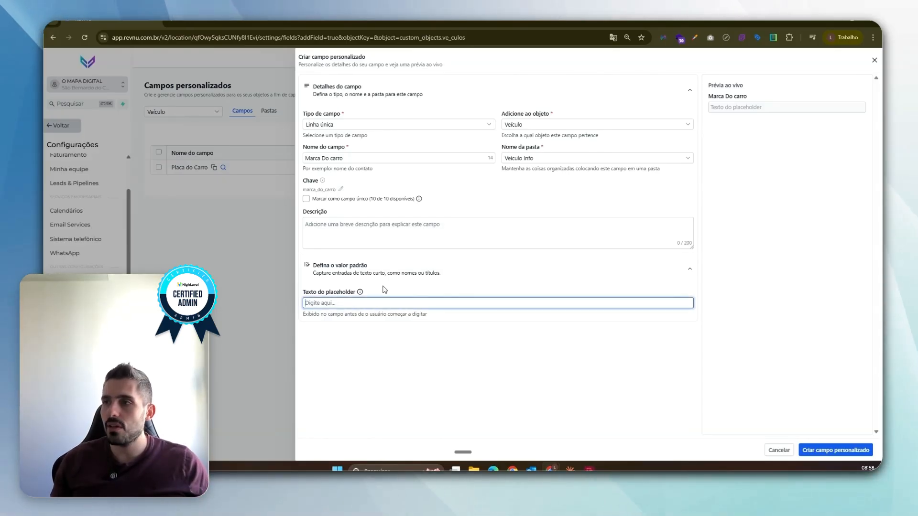
# Set the field's placeholder text to AAA0H99 and create the custom field.
pyautogui.write('AA')
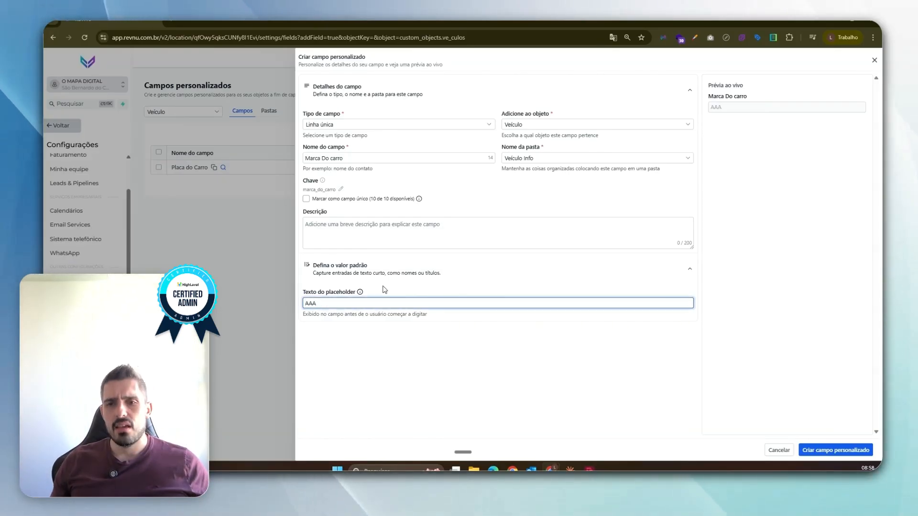
pyautogui.write('A')
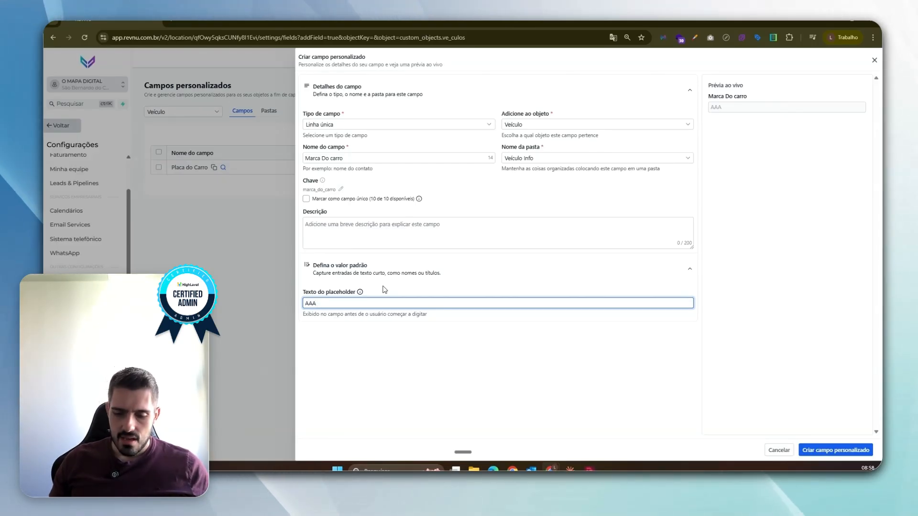
pyautogui.write('0H')
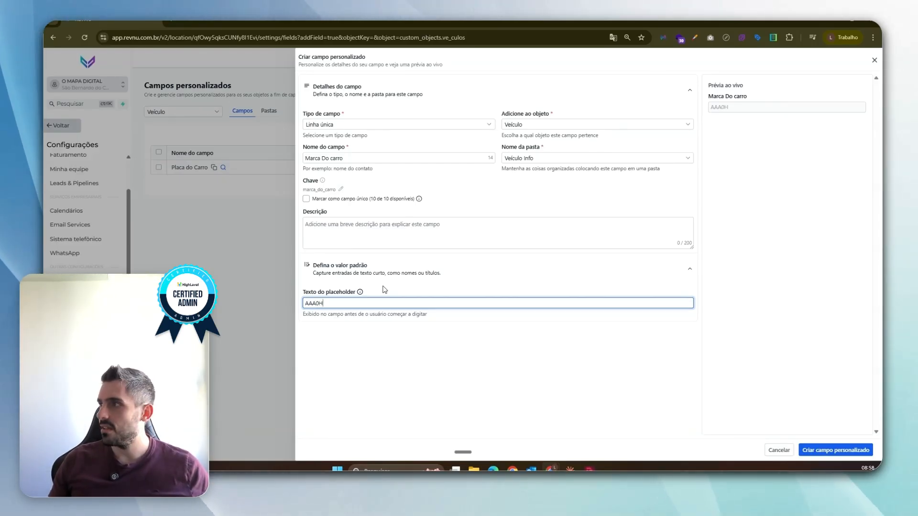
pyautogui.write('999')
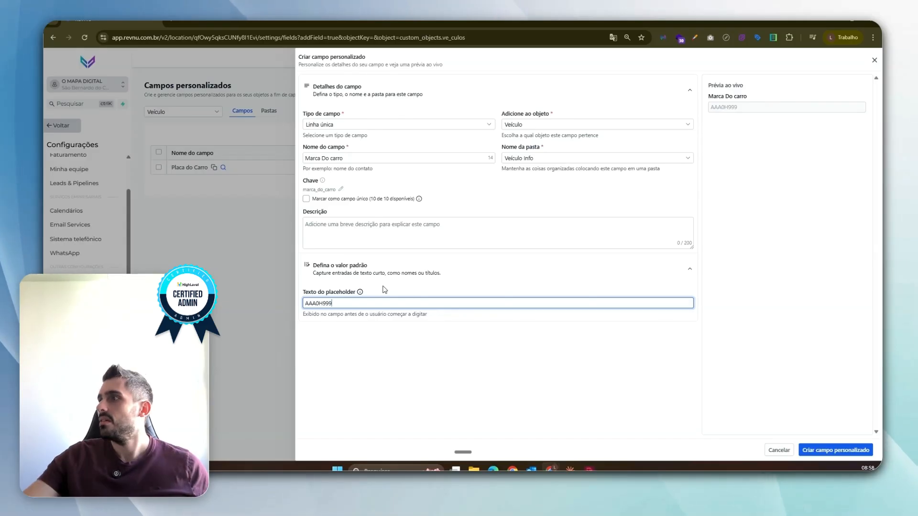
pyautogui.press('BackSpace')
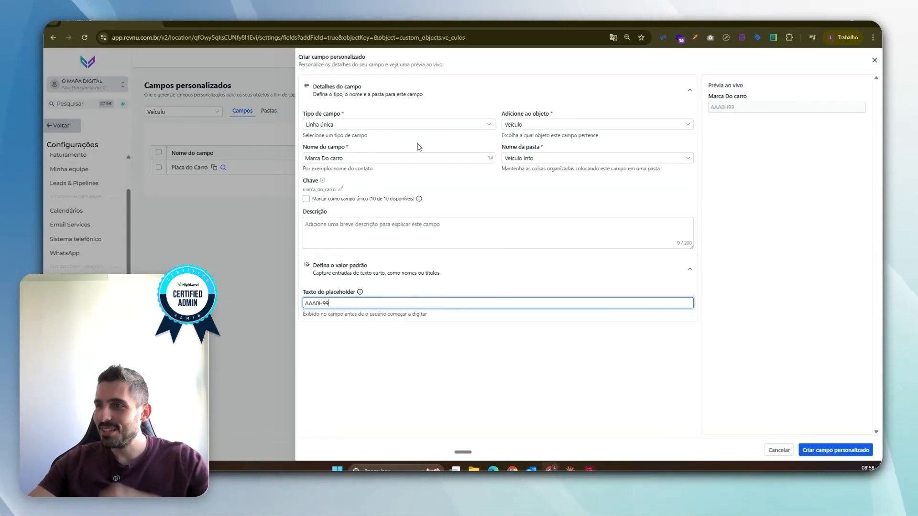
pyautogui.click(842, 450)
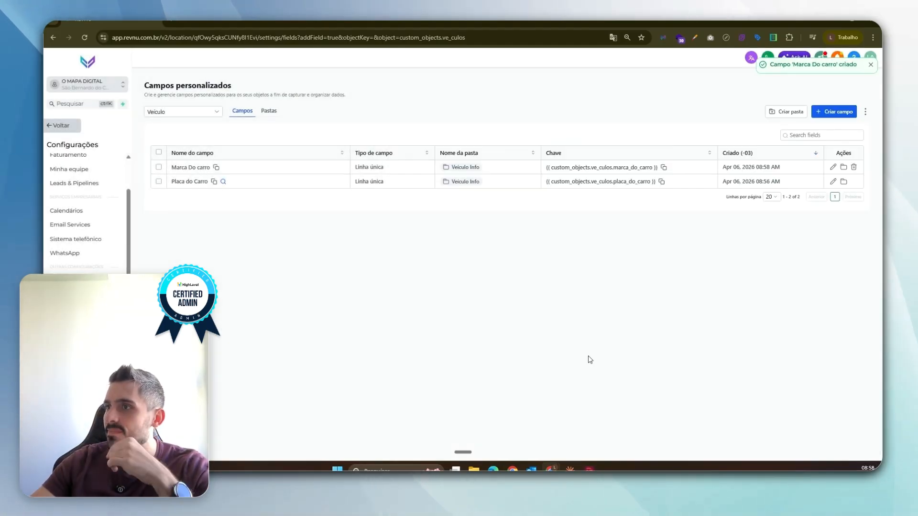
# List the Veículo object's field folders and open Veículo Info to view the fields inside it.
pyautogui.click(217, 113)
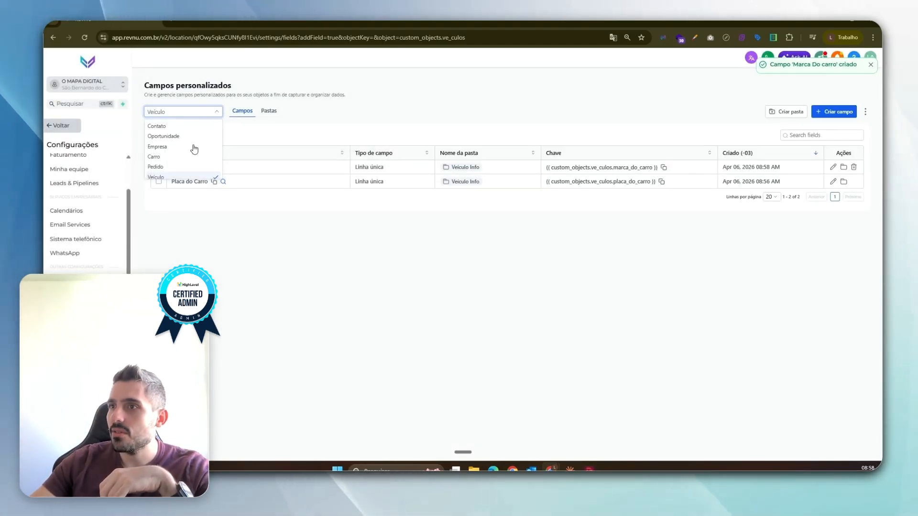
pyautogui.click(155, 175)
pyautogui.click(270, 111)
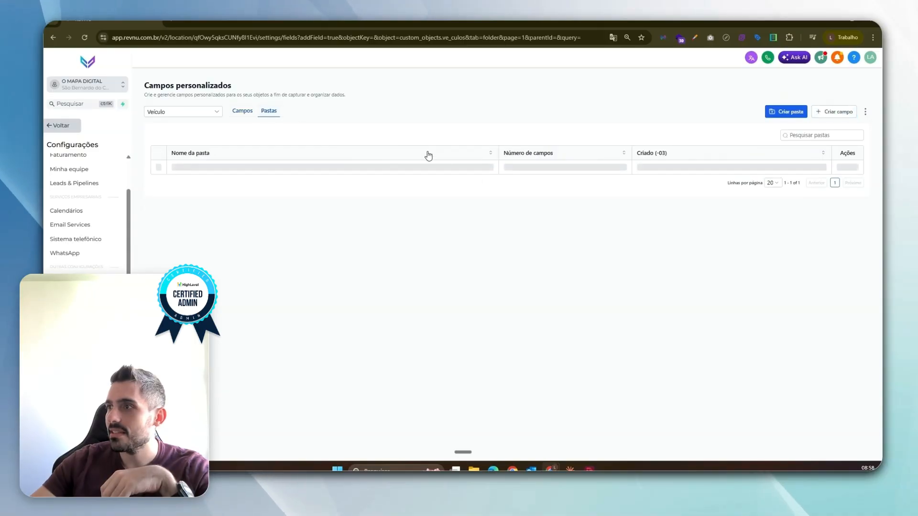
pyautogui.click(200, 166)
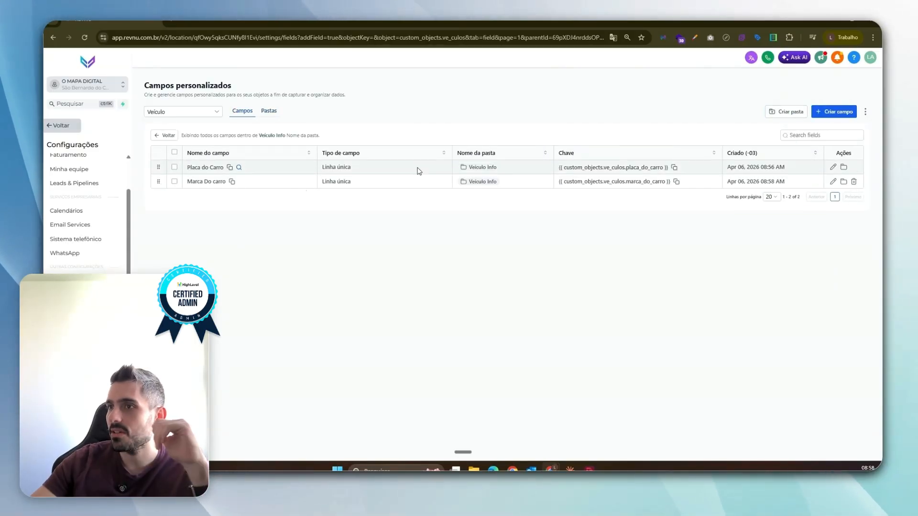
# Create a single-line custom field named Modelo Do Carro in the Veículo Info folder with the placeholder text Modelo do Carro.
pyautogui.click(834, 112)
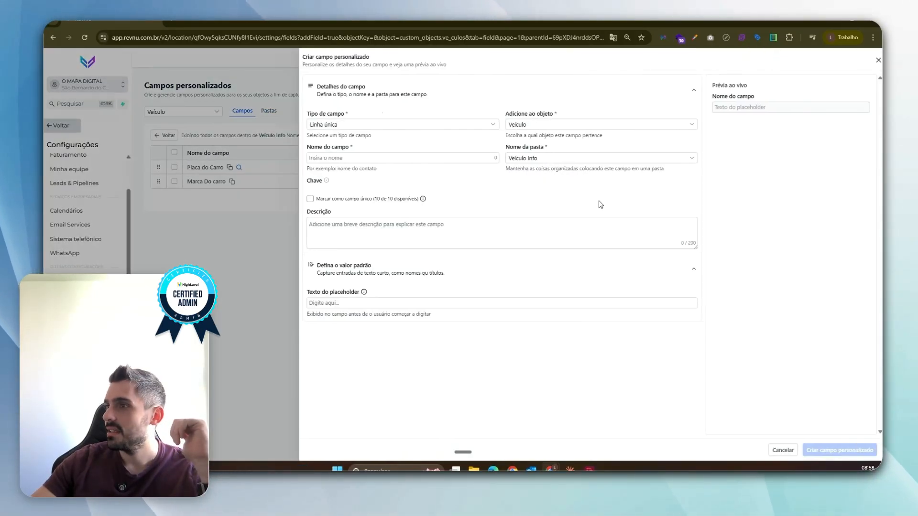
pyautogui.click(363, 158)
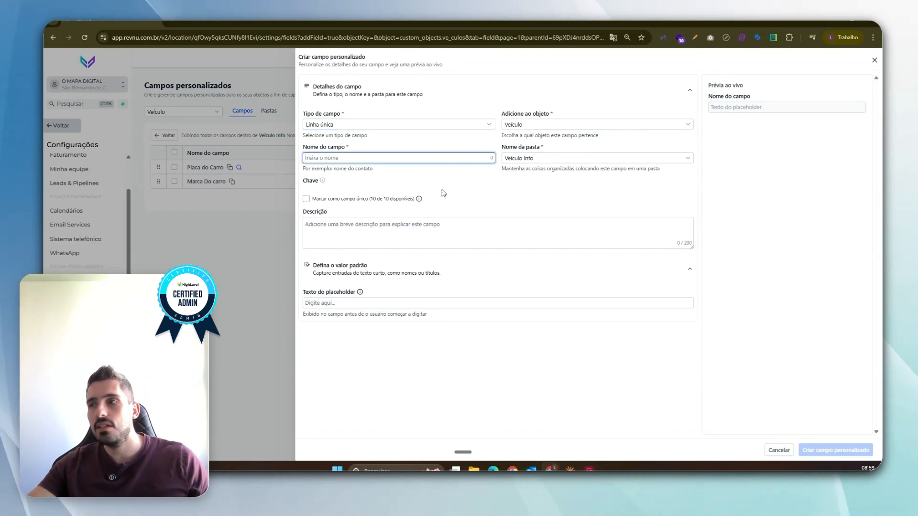
pyautogui.write('Modelo Do Carro')
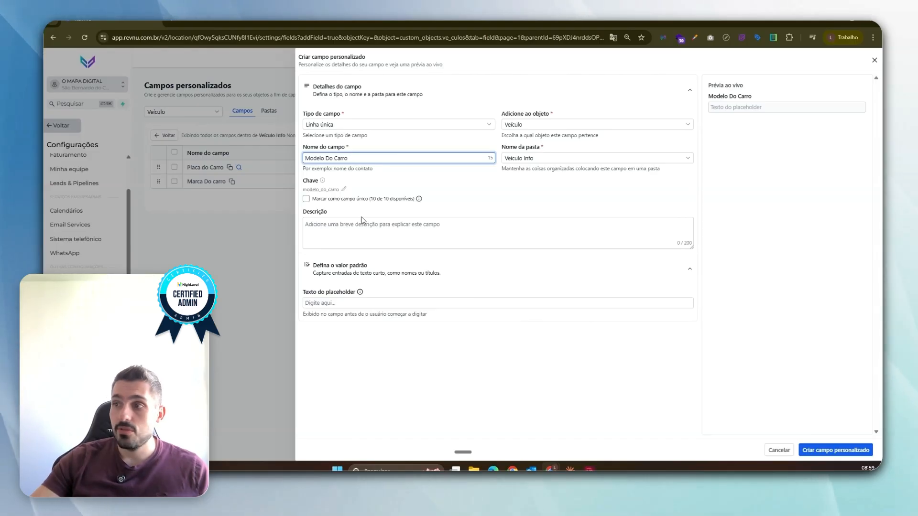
pyautogui.click(362, 302)
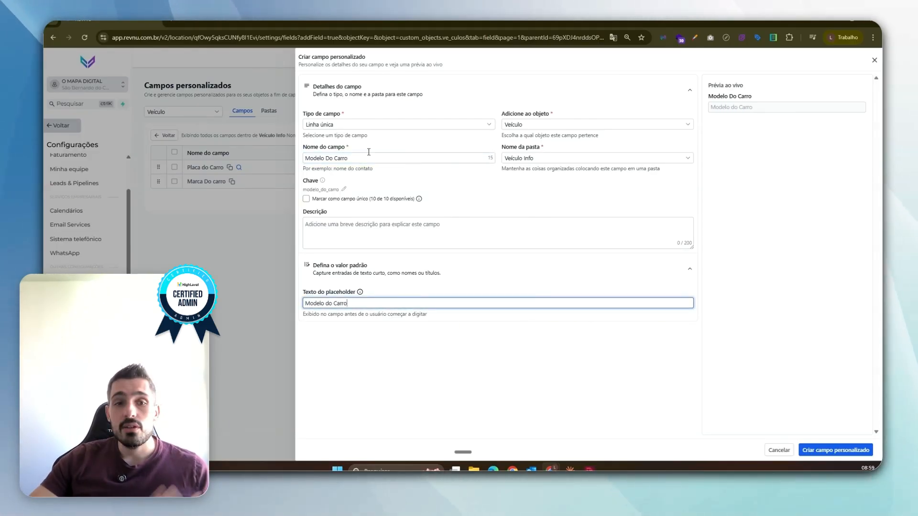
pyautogui.click(378, 126)
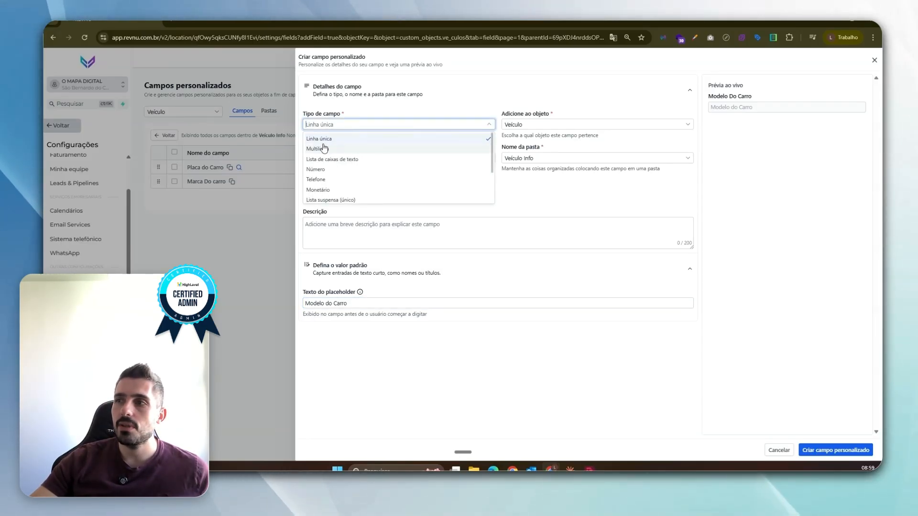
pyautogui.scroll(-5, 343, 156)
pyautogui.scroll(5, 343, 157)
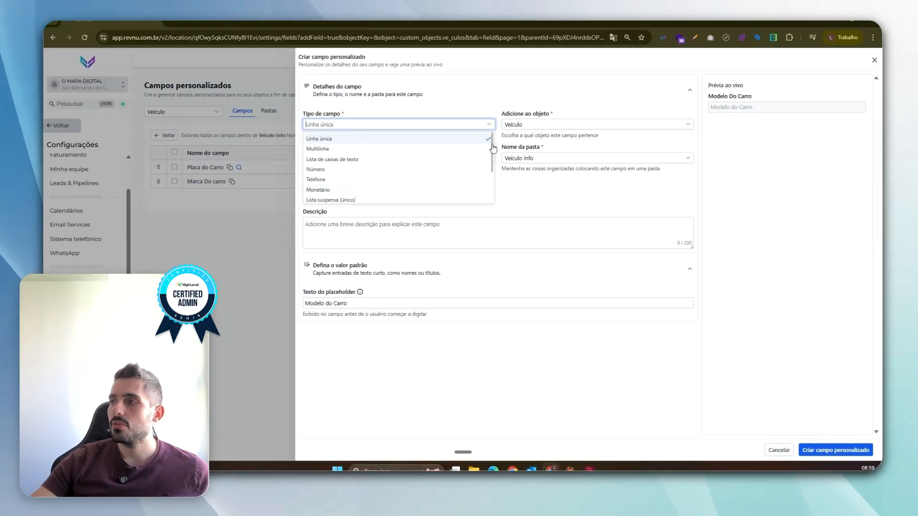
pyautogui.click(330, 139)
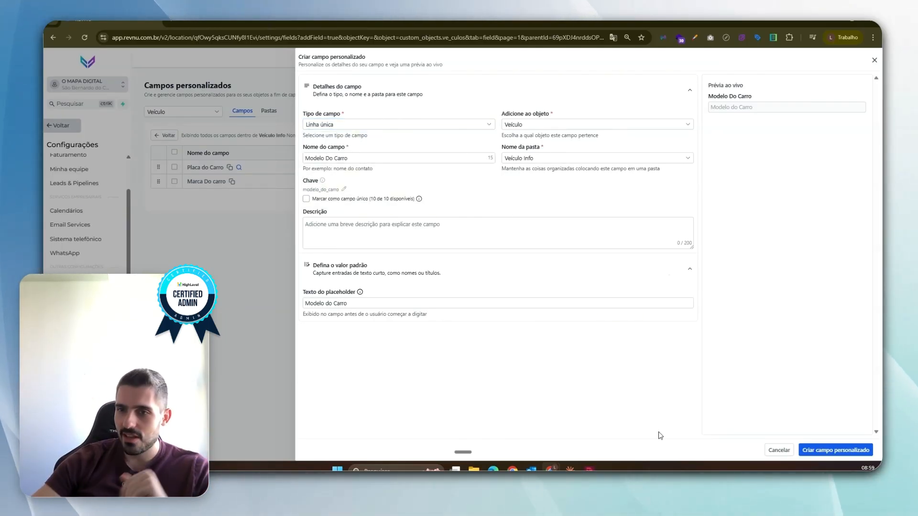
pyautogui.click(834, 449)
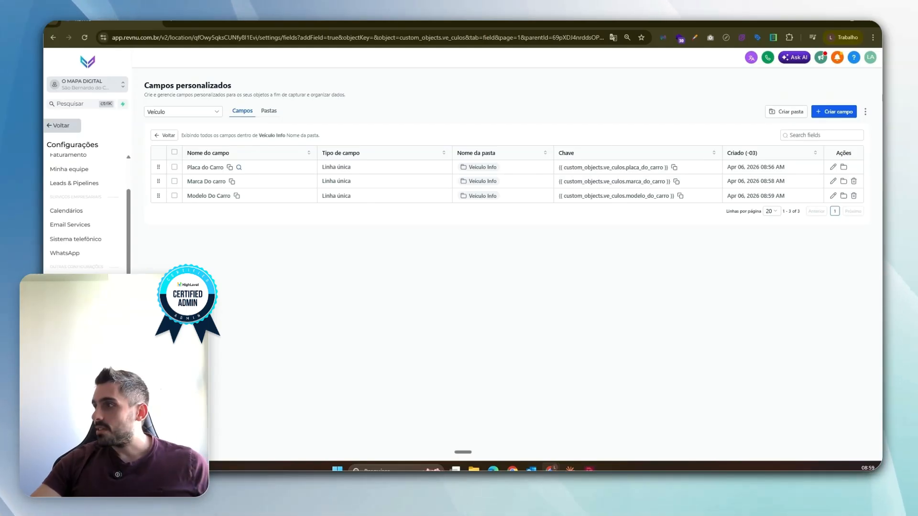
# Create a number-type custom field named Ano Do Carro in the Veículo Info folder with the placeholder text 2021.
pyautogui.click(835, 113)
pyautogui.click(396, 126)
pyautogui.click(376, 163)
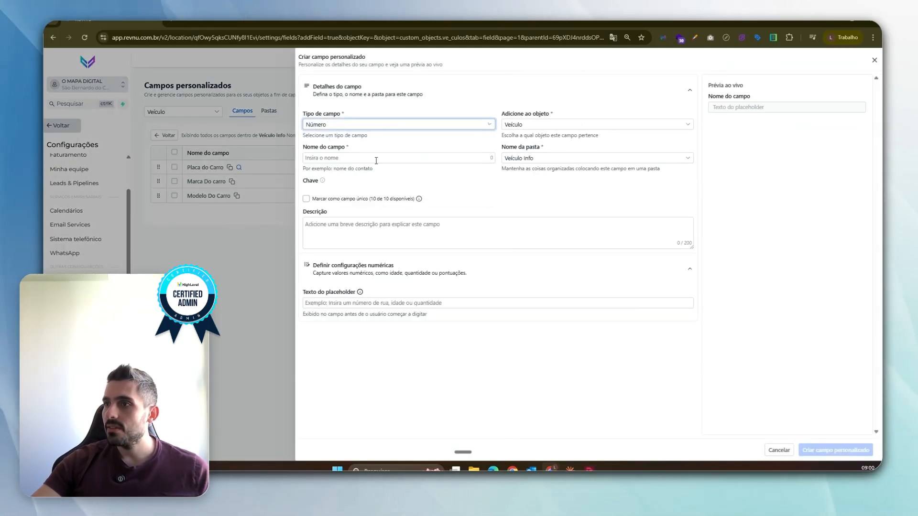
pyautogui.click(376, 158)
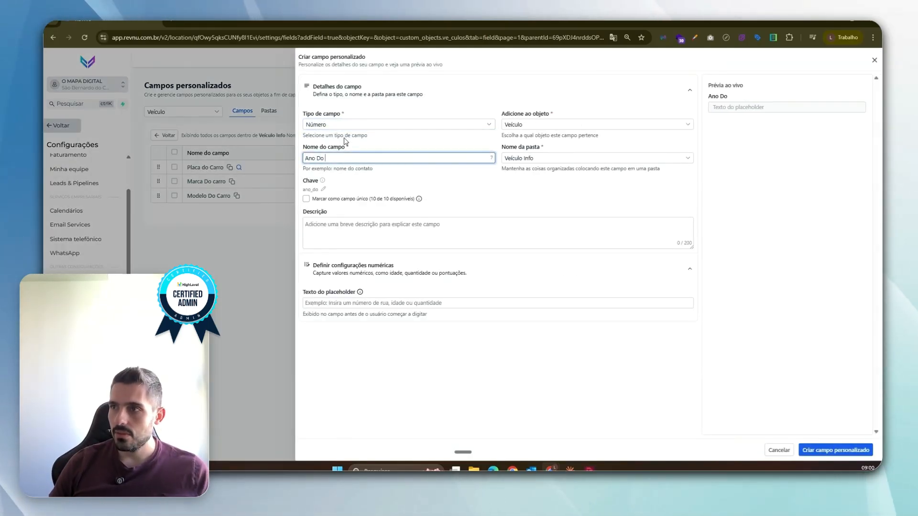
pyautogui.click(403, 303)
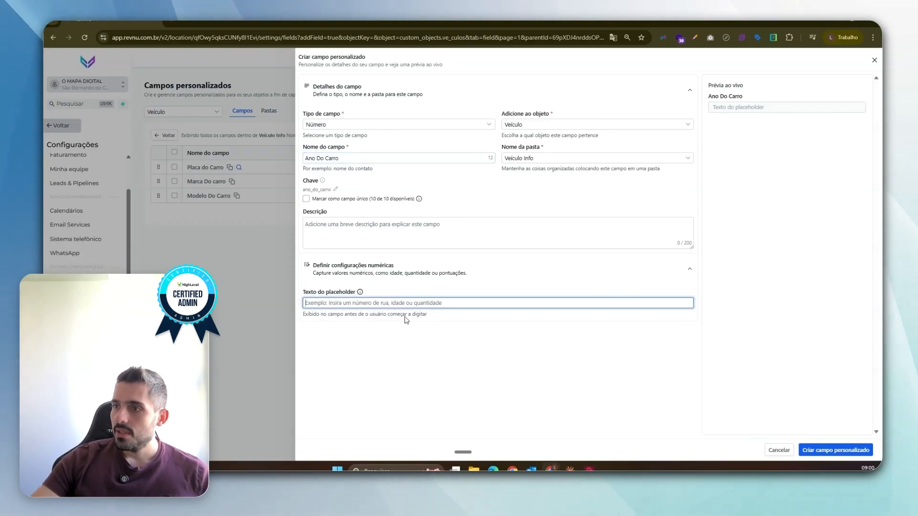
pyautogui.write('20921')
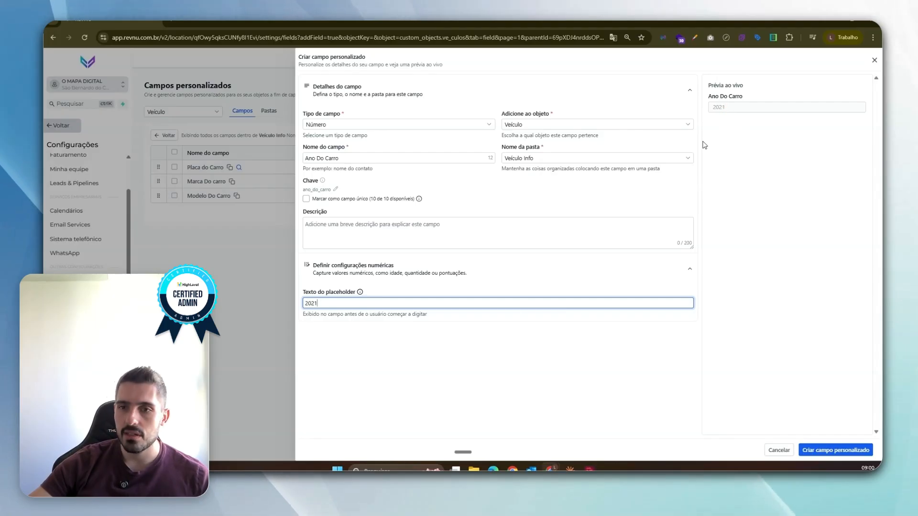
pyautogui.press('Return')
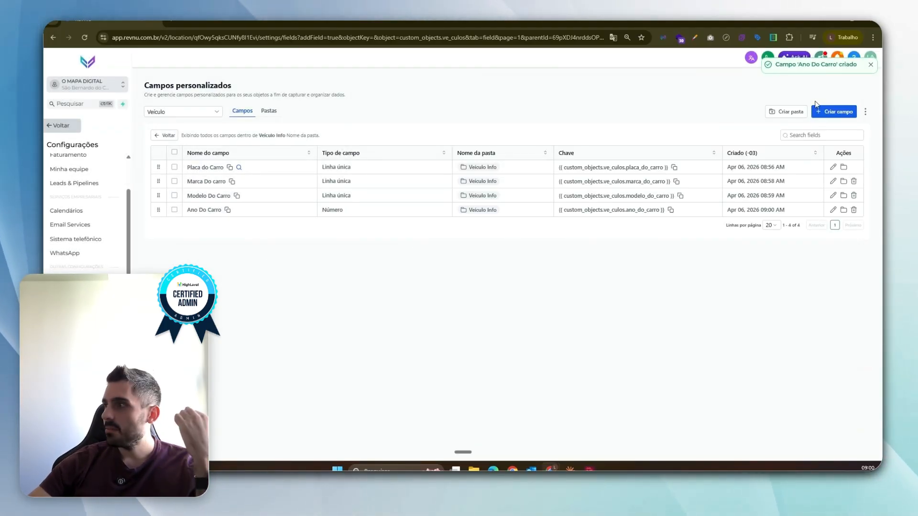
# Create a single-line custom field named Cor do Carro in the Veículo Info folder with the placeholder text Vermelho.
pyautogui.click(834, 111)
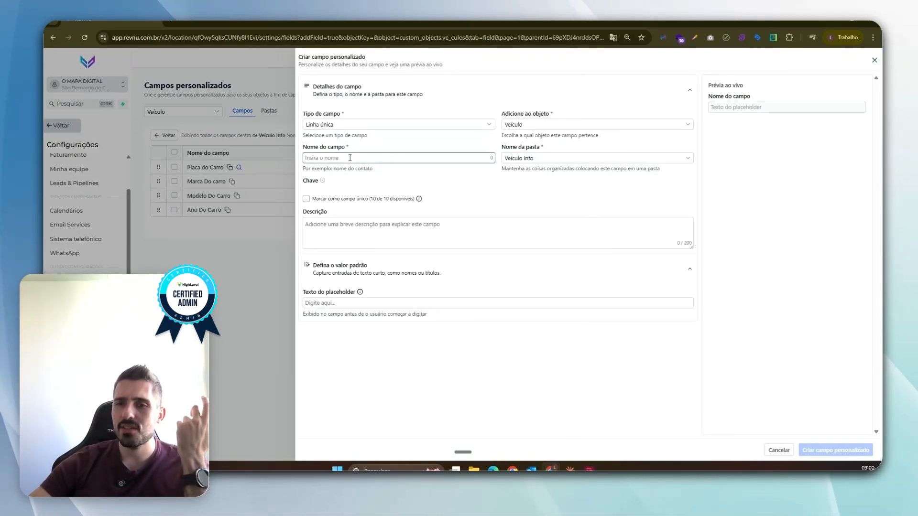
pyautogui.write('Cor do Carro')
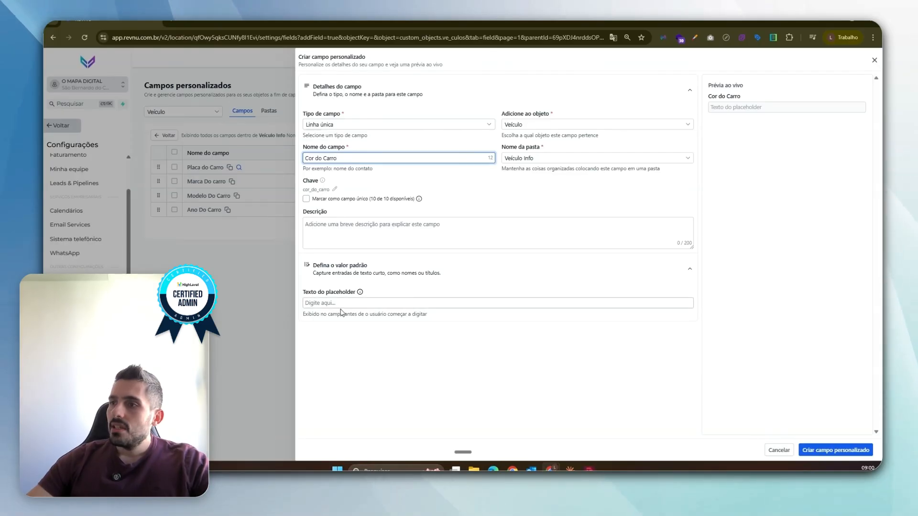
pyautogui.click(327, 303)
pyautogui.write('Vermelho')
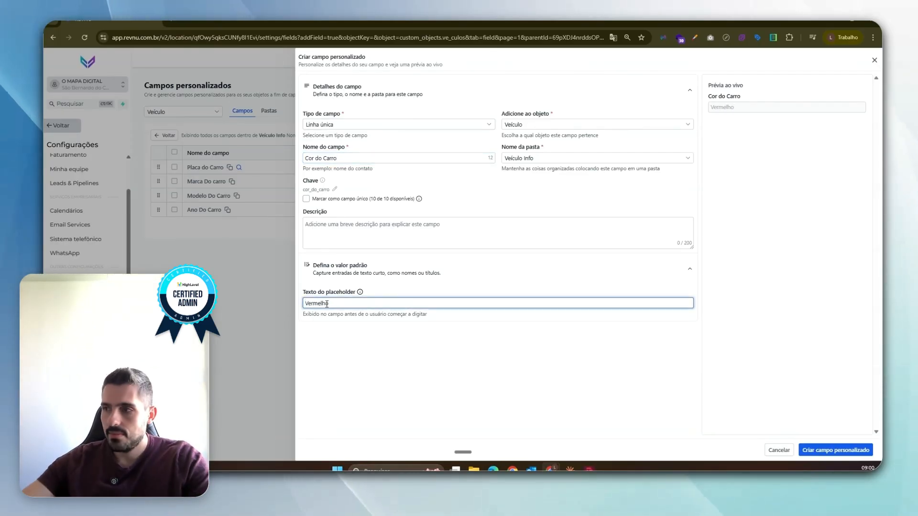
pyautogui.click(836, 450)
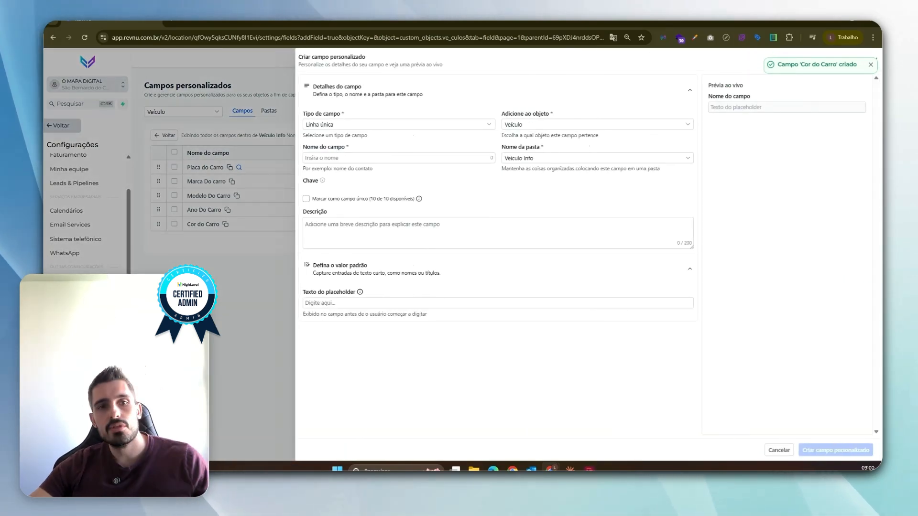
# Start a new custom field of type Lista suspensa (único) and name it Combustível do Carro.
pyautogui.click(427, 124)
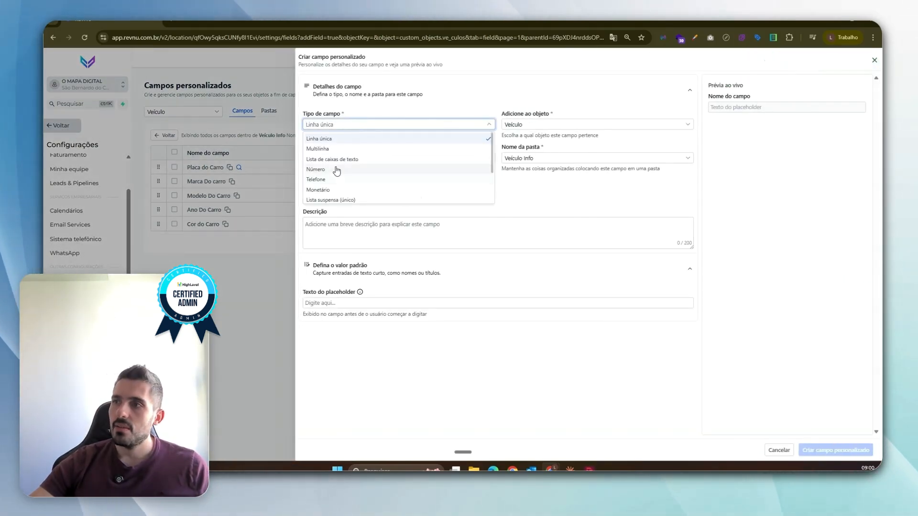
pyautogui.scroll(-2, 358, 162)
pyautogui.click(352, 152)
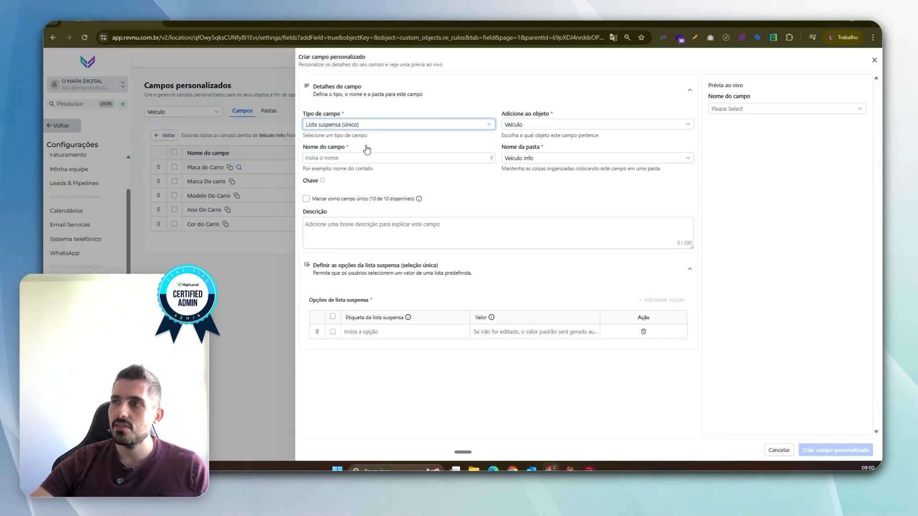
pyautogui.click(343, 160)
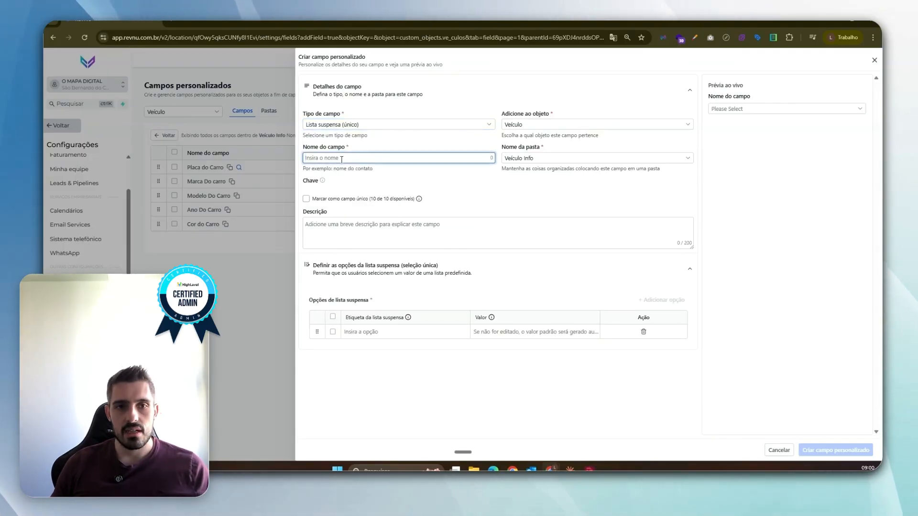
pyautogui.write('Combustível do Carro')
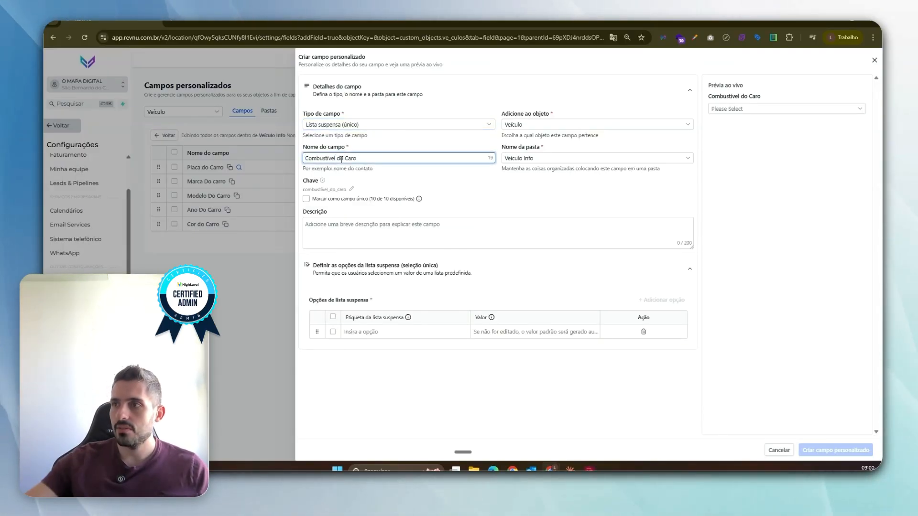
# Enter Flex, Gasolina and Diesel as the first three dropdown options of the Combustível do Carro field.
pyautogui.click(375, 332)
pyautogui.write('Flex')
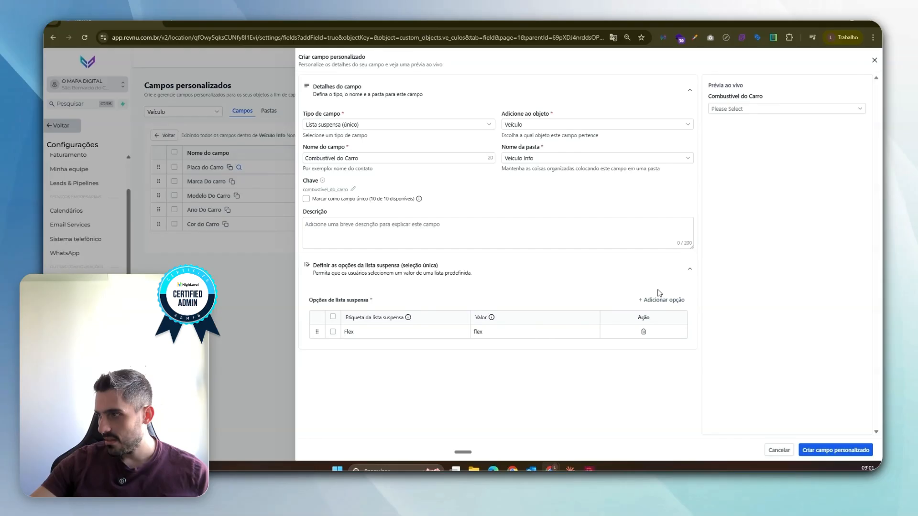
pyautogui.click(660, 298)
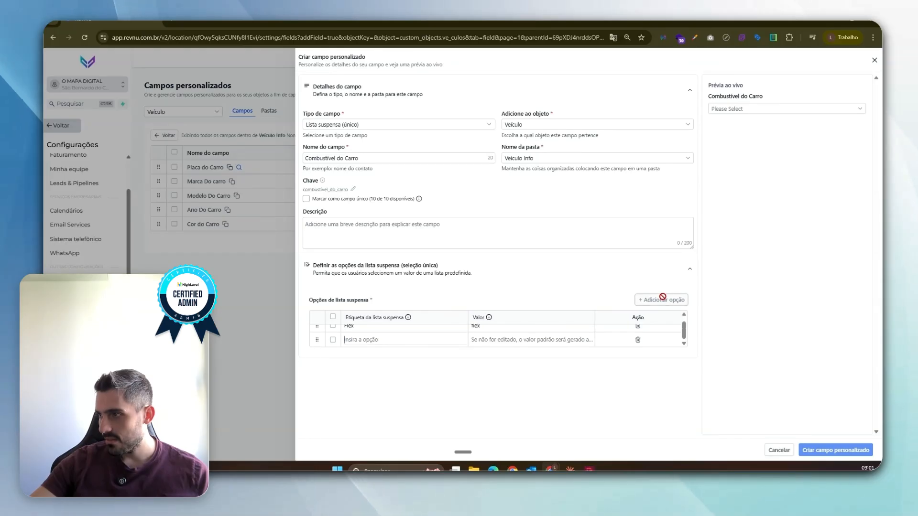
pyautogui.click(385, 345)
pyautogui.write('Gasolina')
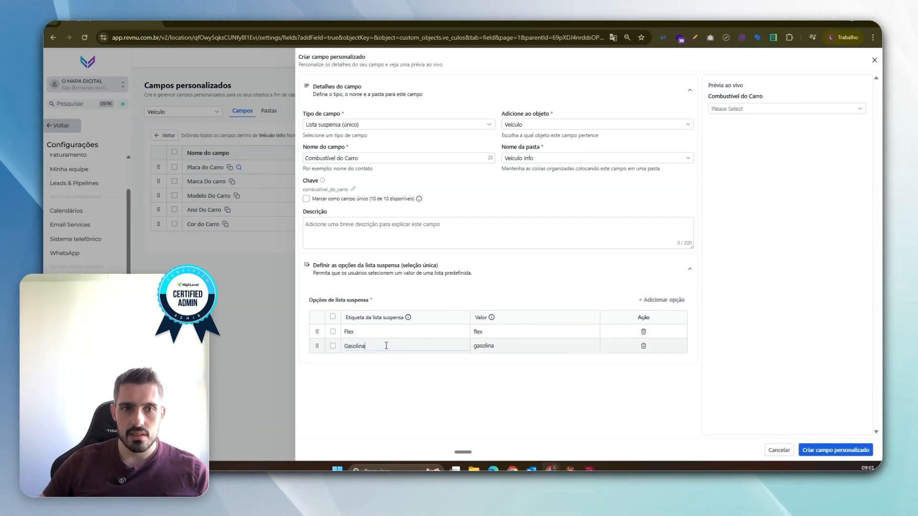
pyautogui.click(660, 300)
pyautogui.click(387, 360)
pyautogui.write('Di')
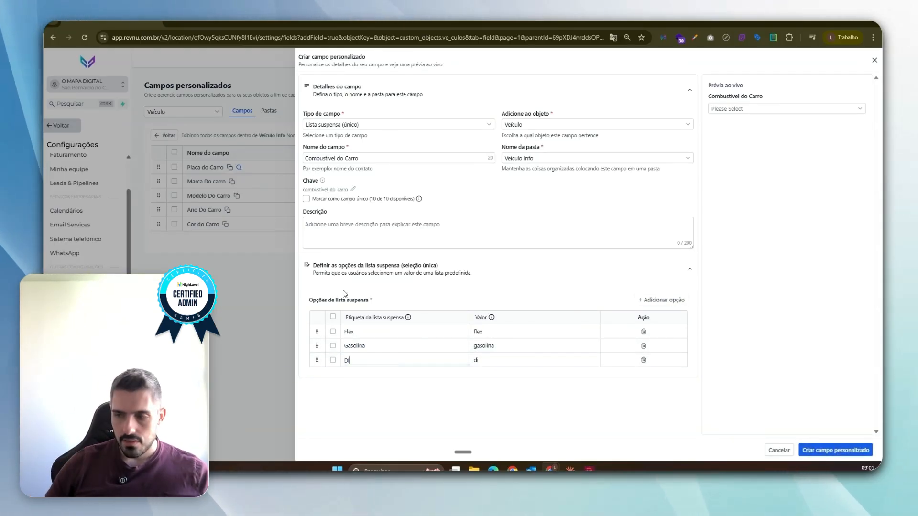
pyautogui.write('esel')
# Add Híbrido and Elétrico to the fuel dropdown options and create the custom field.
pyautogui.click(662, 299)
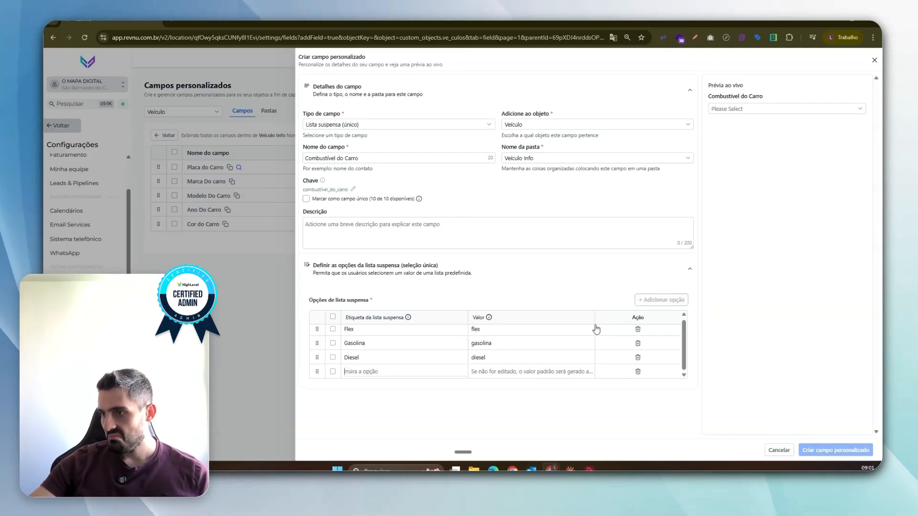
pyautogui.write('H')
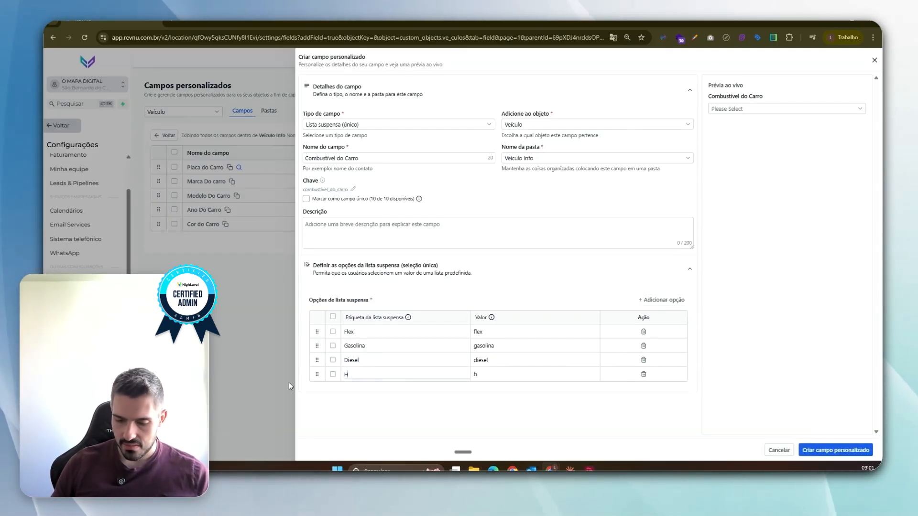
pyautogui.write('íbrido')
pyautogui.click(683, 298)
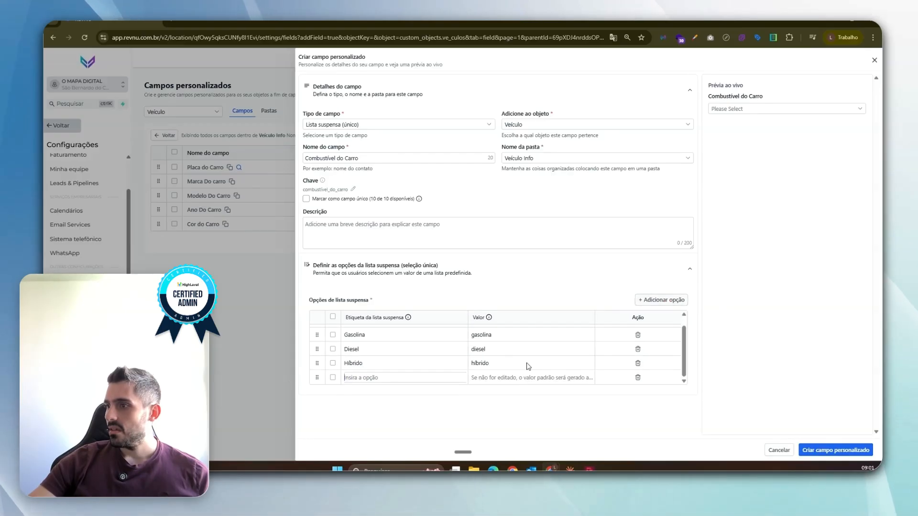
pyautogui.click(352, 387)
pyautogui.write('Elétrico')
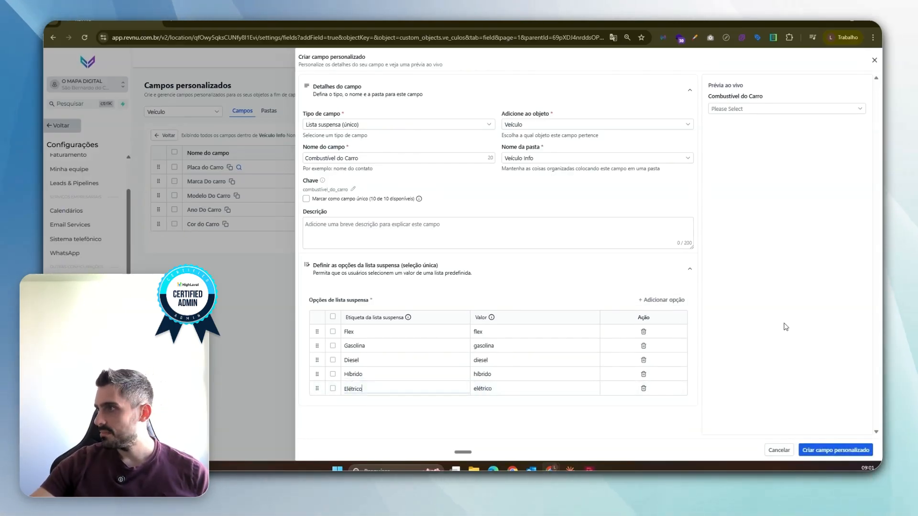
pyautogui.click(756, 107)
pyautogui.click(836, 450)
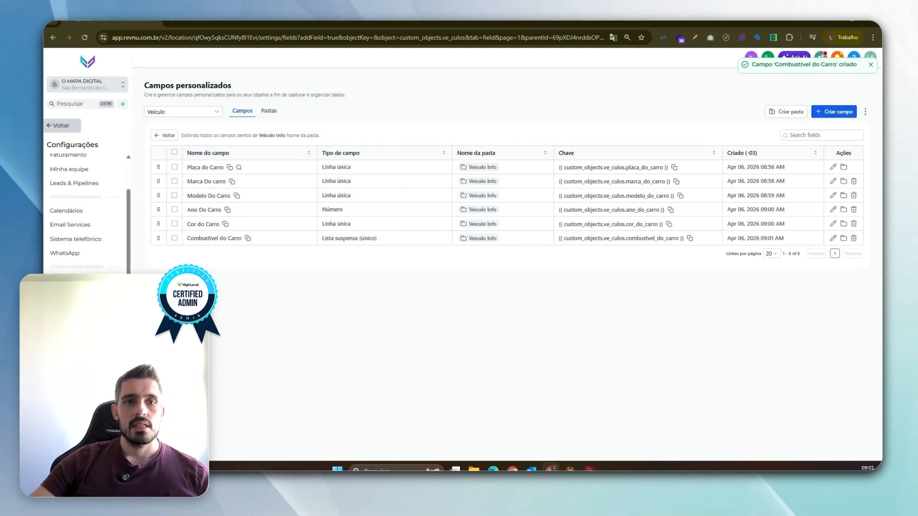
# Start a new number-type custom field for the Veículo object named Quilometragem Atual.
pyautogui.click(834, 112)
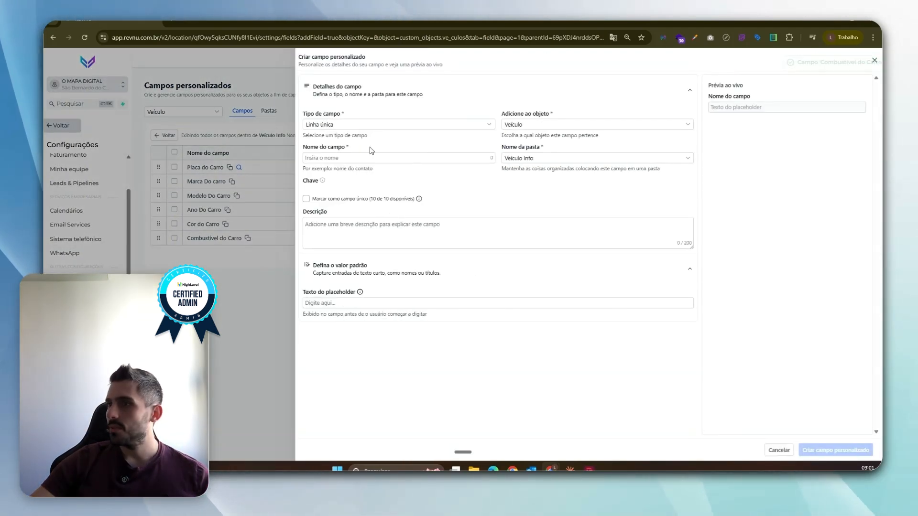
pyautogui.click(368, 124)
pyautogui.click(328, 170)
pyautogui.click(344, 157)
pyautogui.write('Qui')
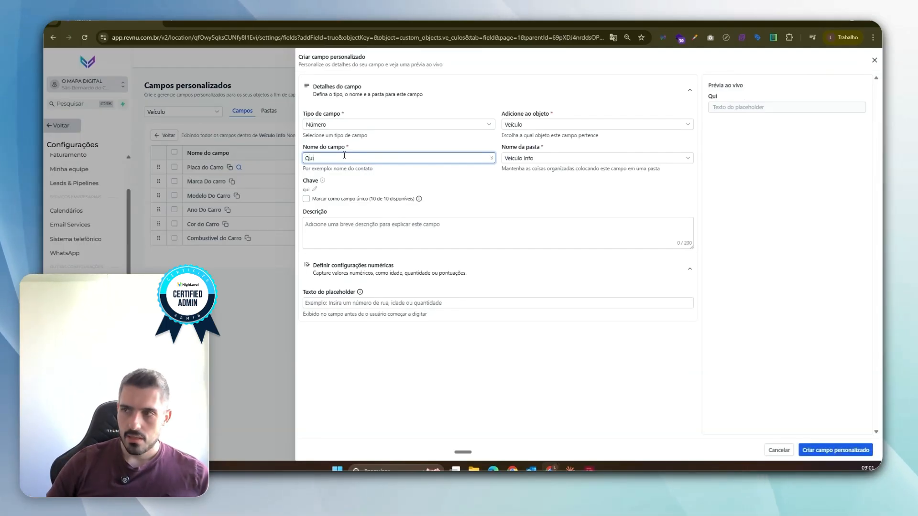
pyautogui.write('lometragem Atual')
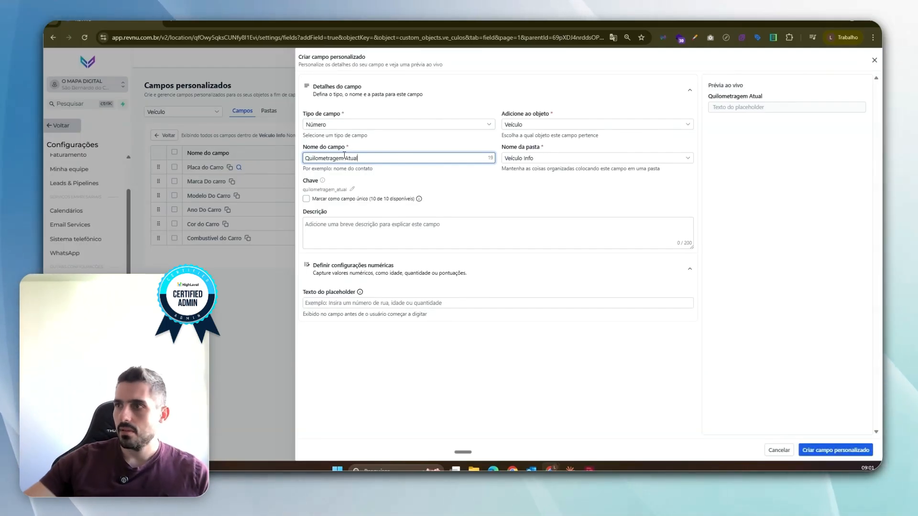
# Give the Quilometragem Atual field the placeholder text 3000 and create the custom field.
pyautogui.click(392, 232)
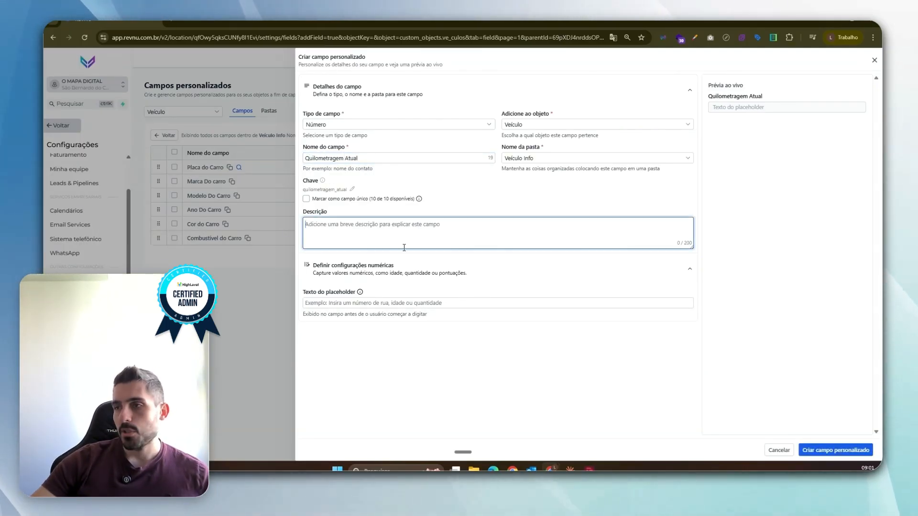
pyautogui.click(380, 302)
pyautogui.write('3000')
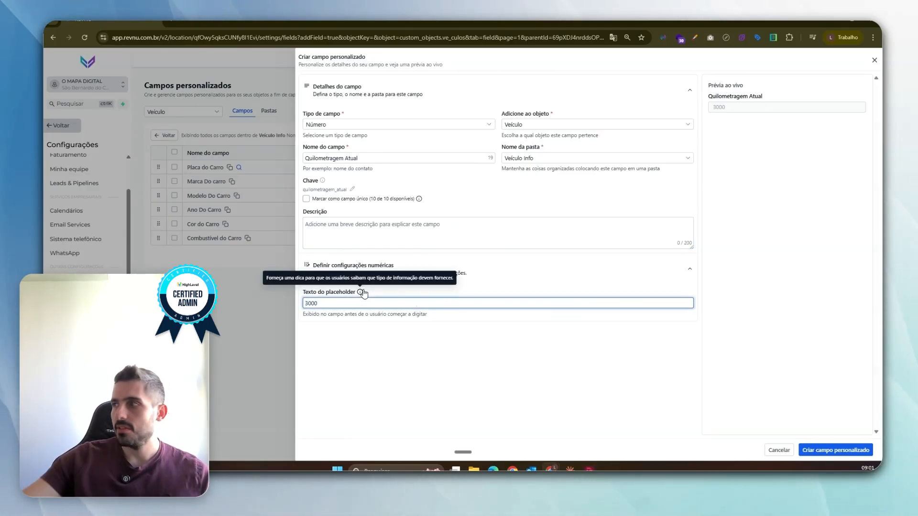
pyautogui.click(834, 450)
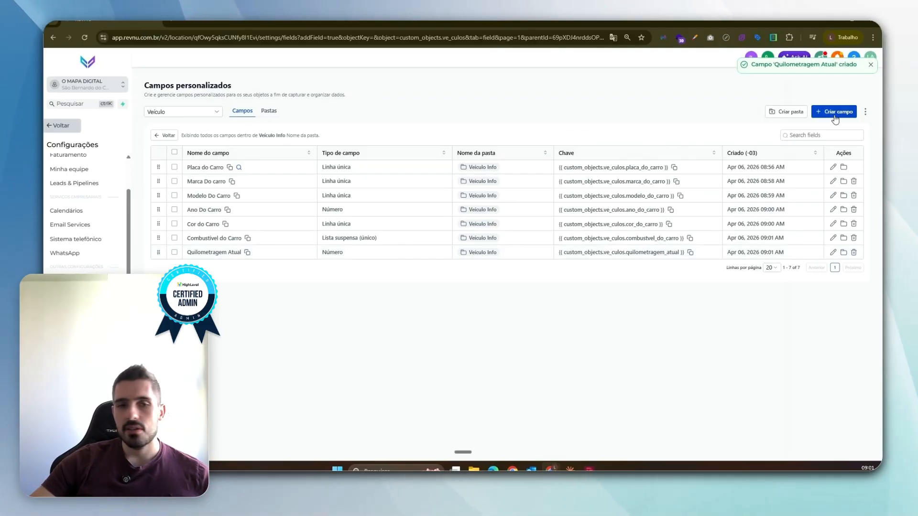
# Start a new custom field of type Multilinha for the Veículo object and name it Observações do Carro.
pyautogui.click(835, 112)
pyautogui.click(368, 124)
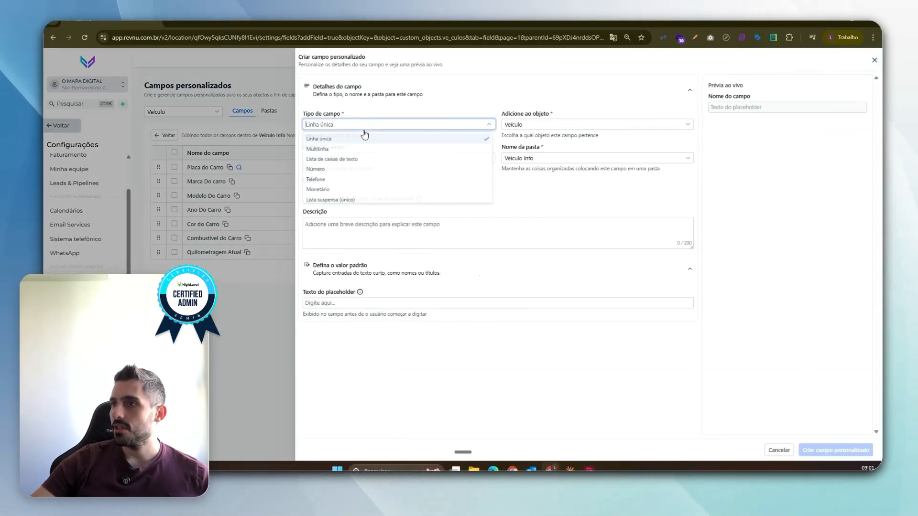
pyautogui.click(365, 150)
pyautogui.click(341, 158)
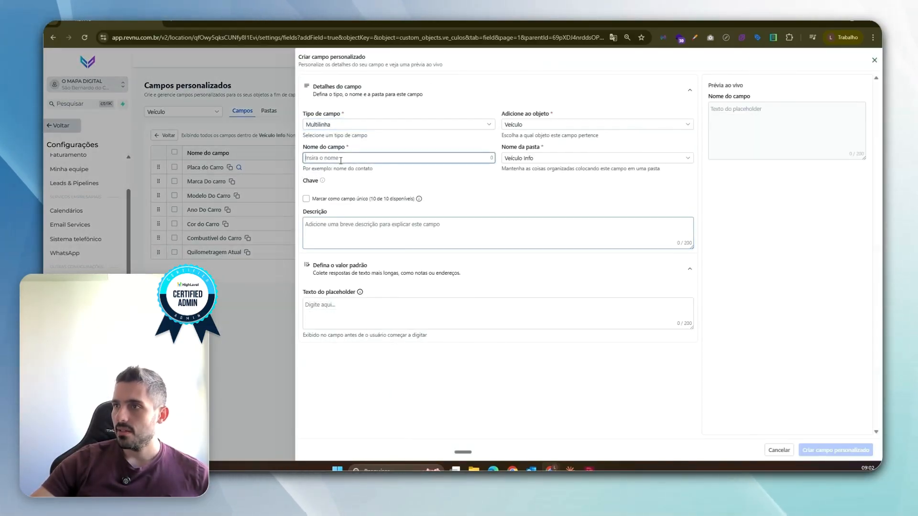
pyautogui.write('Observações do Carro')
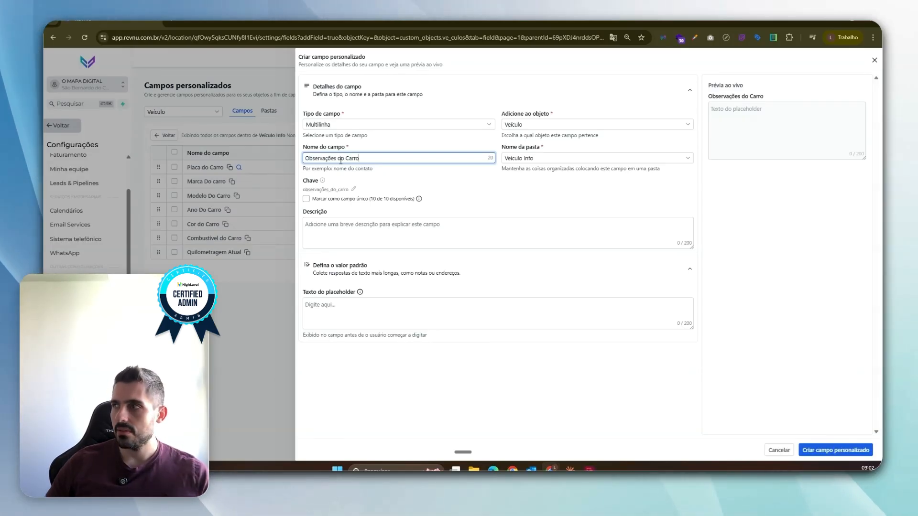
# Set the placeholder of Observações do Carro to "Ultima manutenção feita em XX/XX/XXXX" and create the custom field.
pyautogui.click(381, 310)
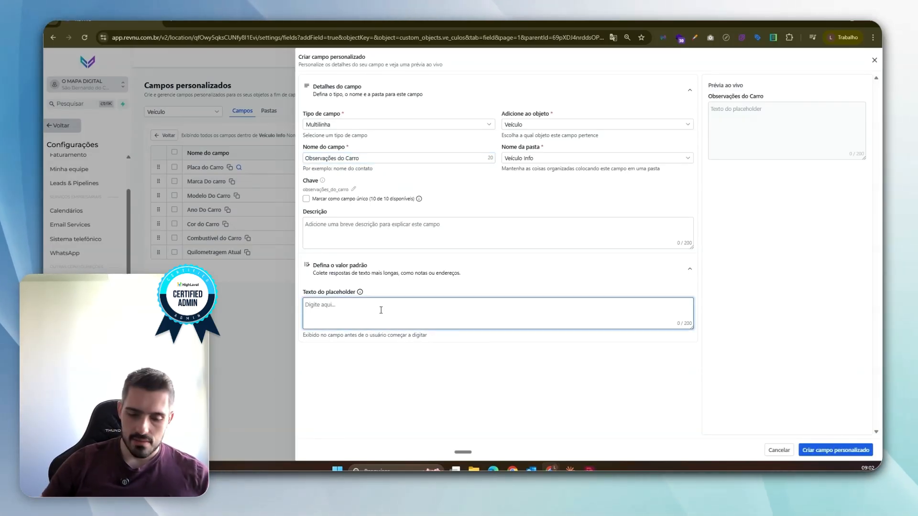
pyautogui.write('Manutenção')
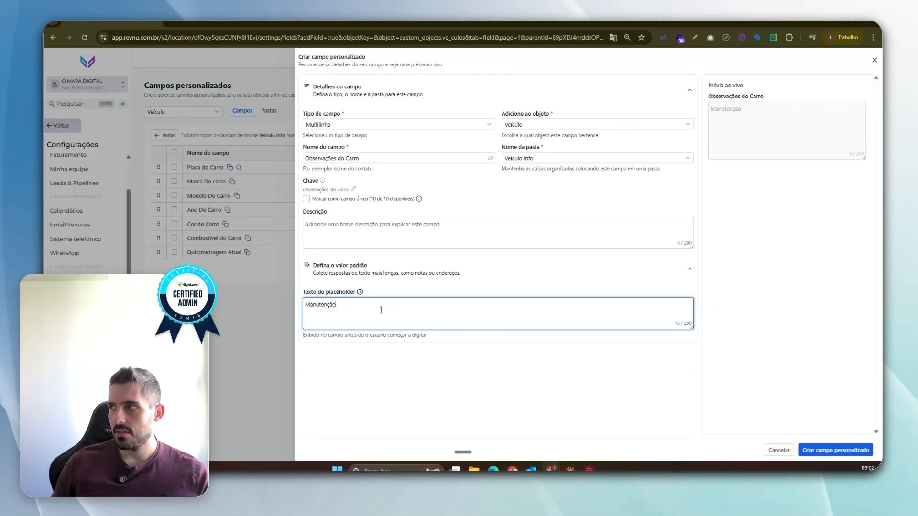
pyautogui.write(' feita')
pyautogui.write('Ul')
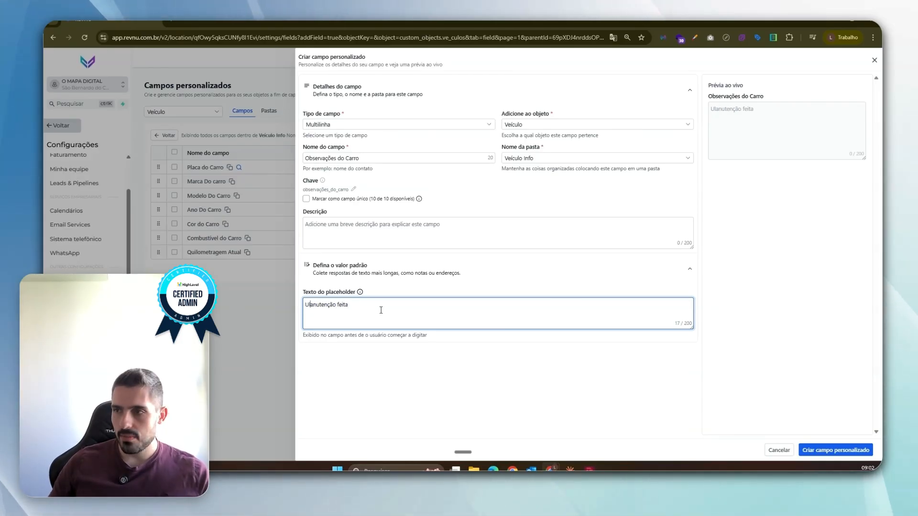
pyautogui.write('tima m')
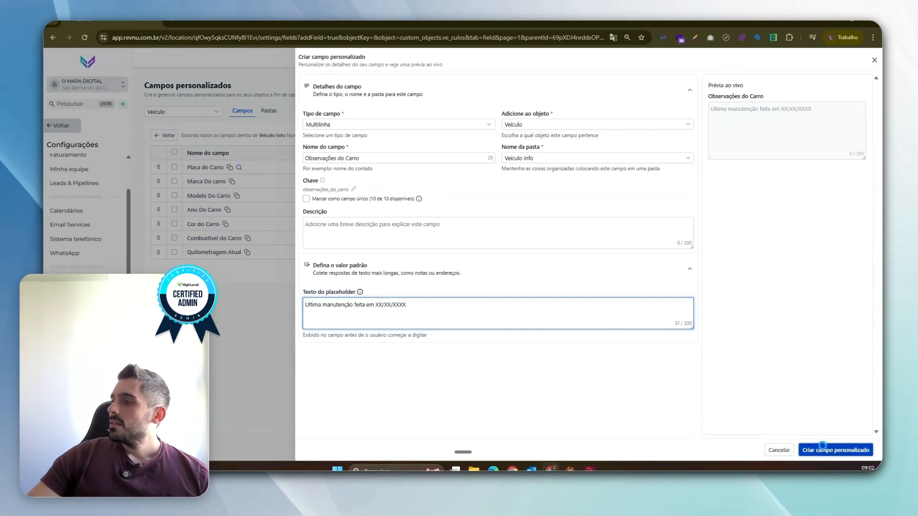
pyautogui.click(835, 450)
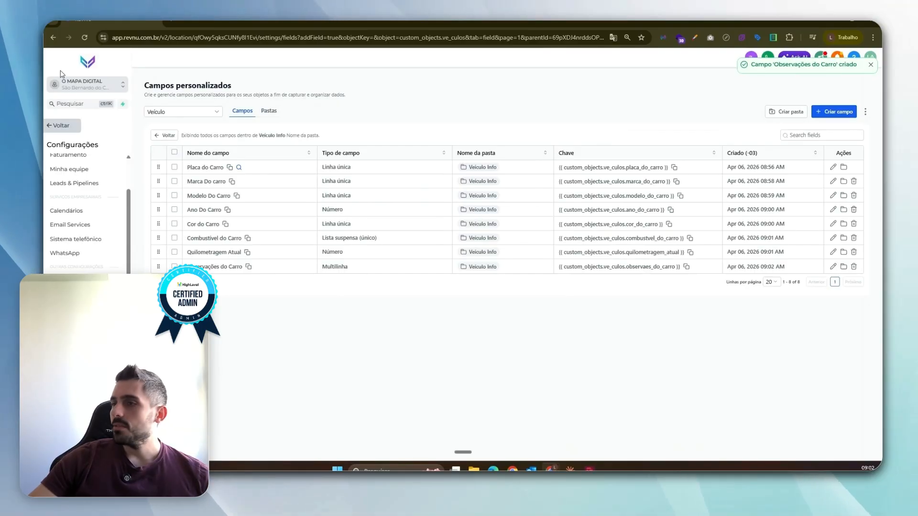
# Examine the field columns in the Veículos record list and compare them with those of the Contatos list.
pyautogui.click(61, 125)
pyautogui.click(64, 223)
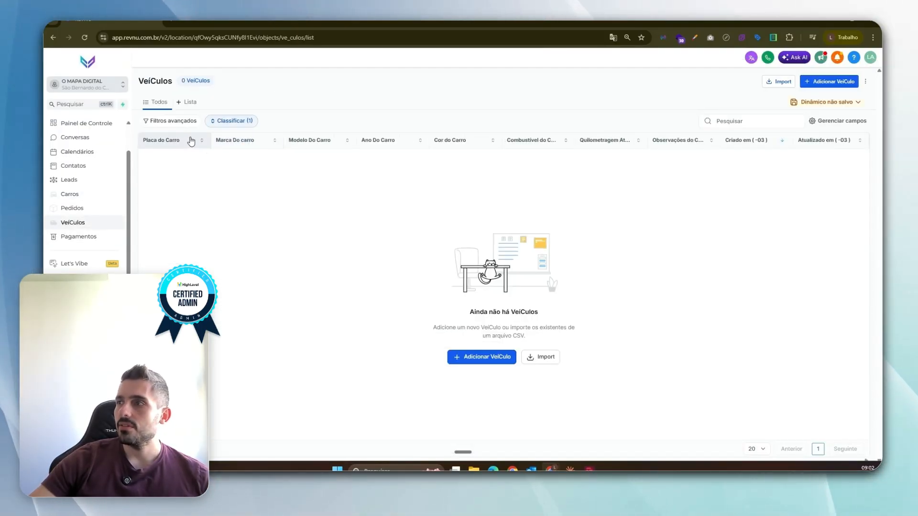
pyautogui.click(62, 167)
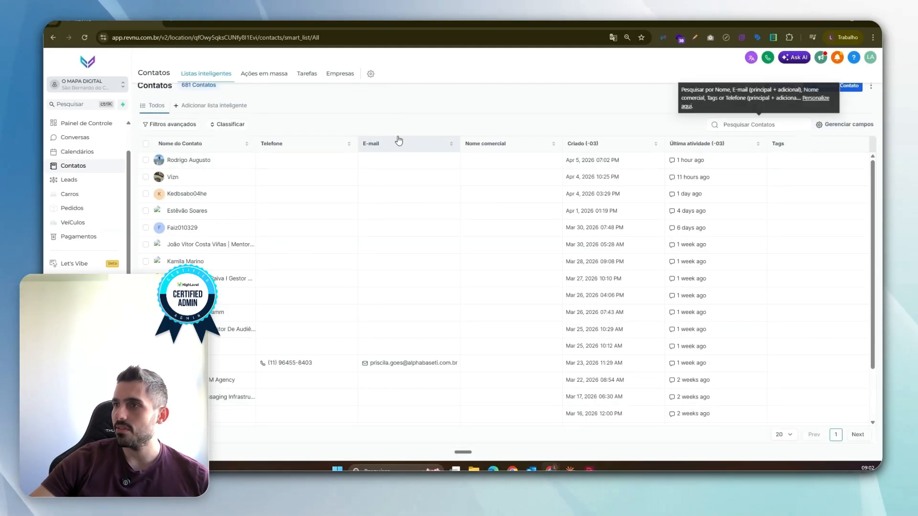
pyautogui.click(824, 125)
pyautogui.click(128, 209)
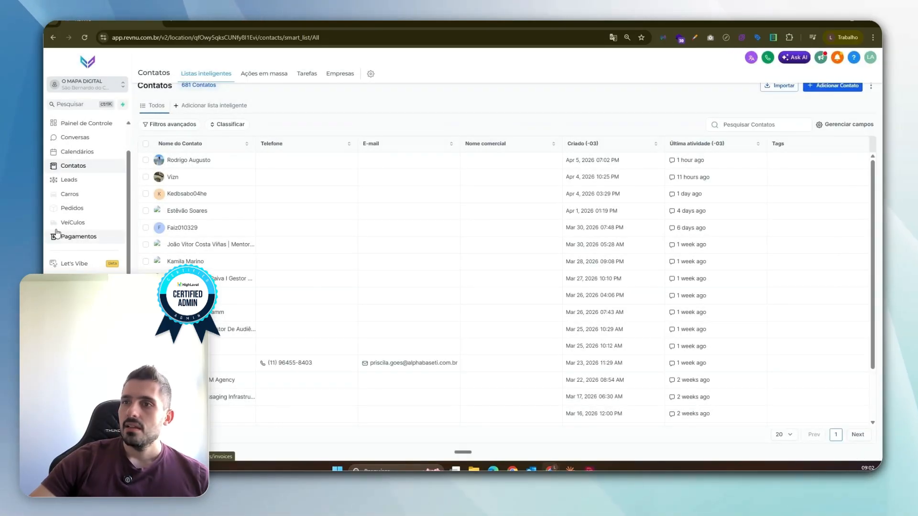
pyautogui.click(72, 222)
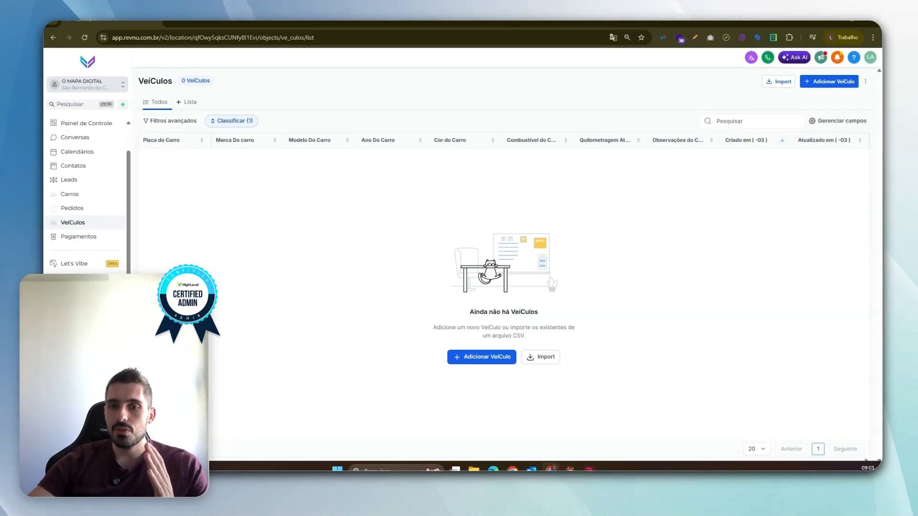
# Open the association settings of the Veículos custom object.
pyautogui.click(77, 449)
pyautogui.click(61, 281)
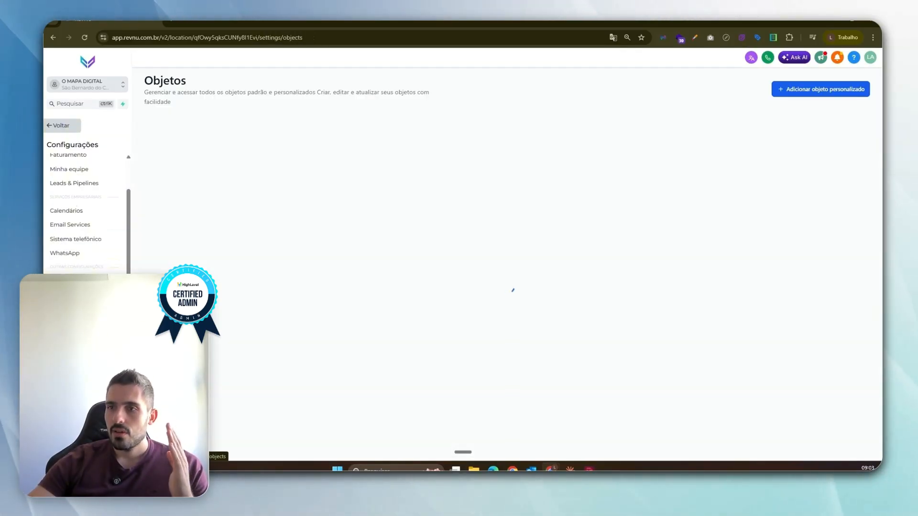
pyautogui.click(314, 313)
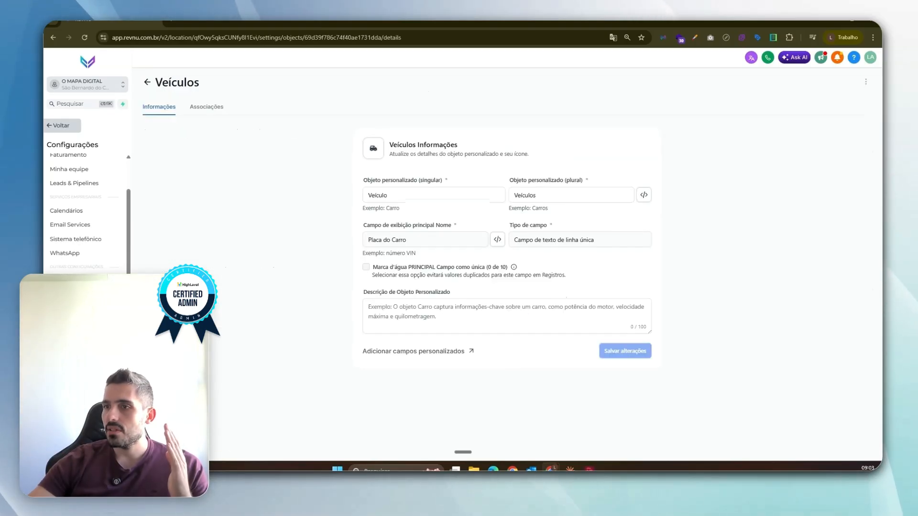
pyautogui.click(215, 108)
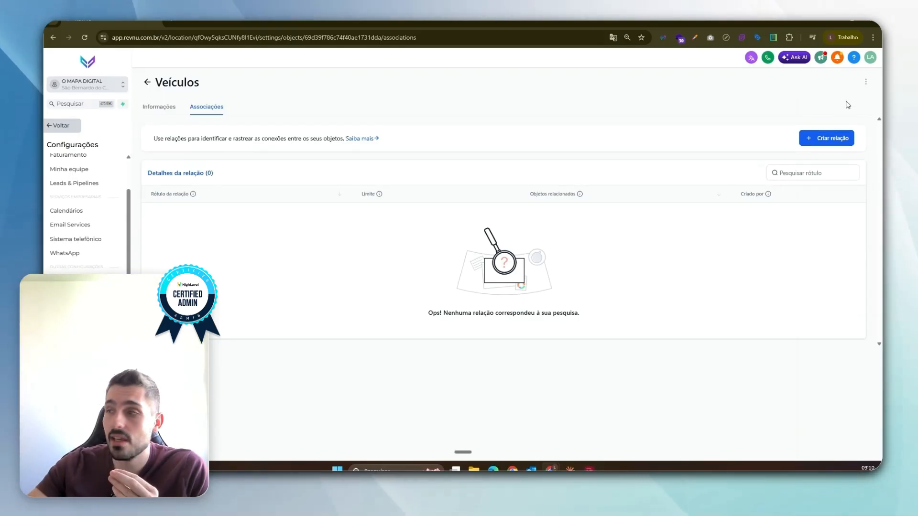
# Start a new relation from Veículos to Contacts with the single label Proprietário.
pyautogui.click(810, 144)
pyautogui.click(752, 139)
pyautogui.click(739, 169)
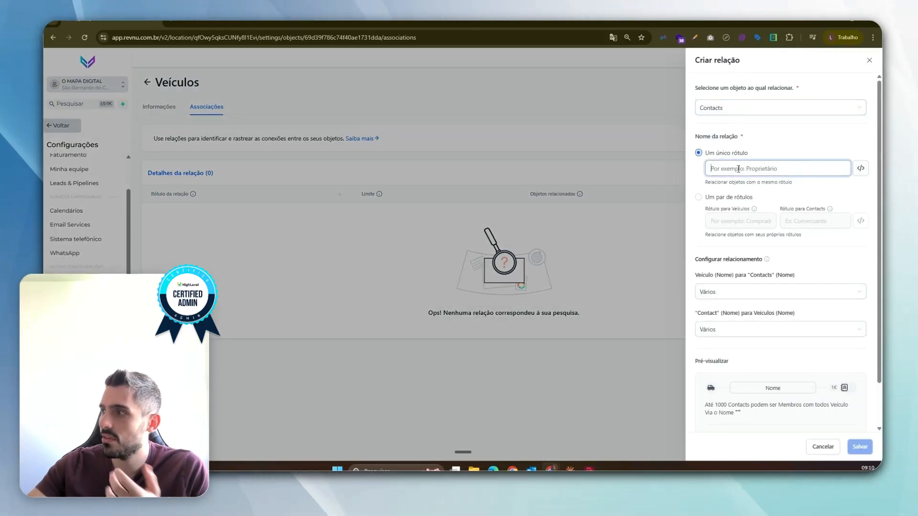
pyautogui.write('pRO')
pyautogui.press('capslock')
pyautogui.press('BackSpace')
pyautogui.press('BackSpace')
pyautogui.press('BackSpace')
pyautogui.write('Propr')
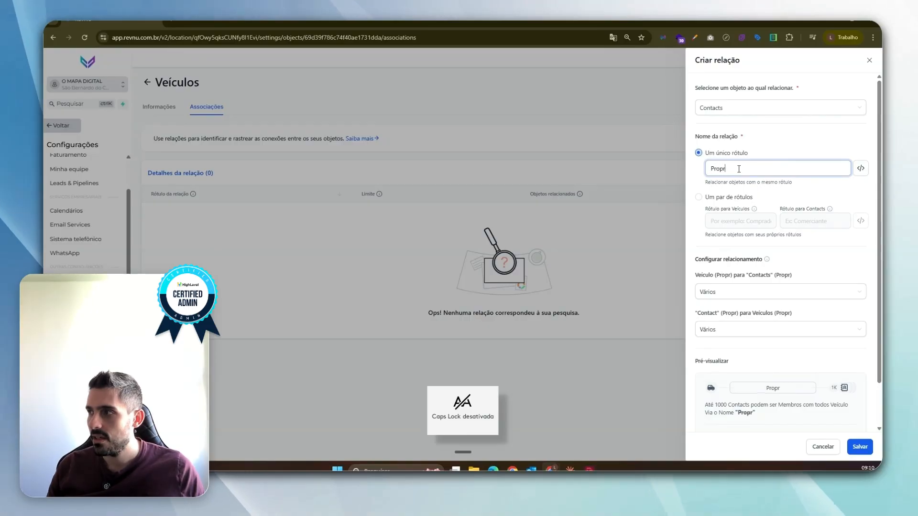
pyautogui.write('ietário')
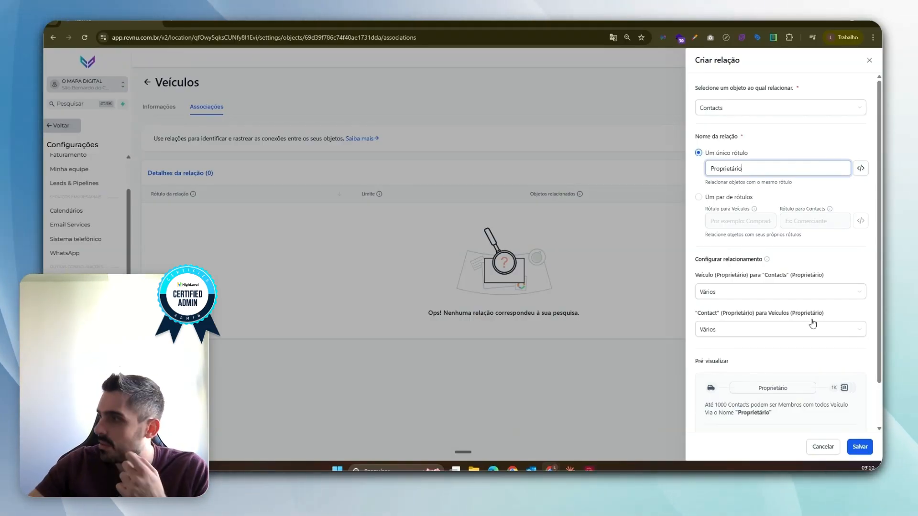
# Keep the Veículo-to-Contacts limit at Vários, set the Contact-to-Veículos limit to Um, and save the Proprietário relation.
pyautogui.click(767, 292)
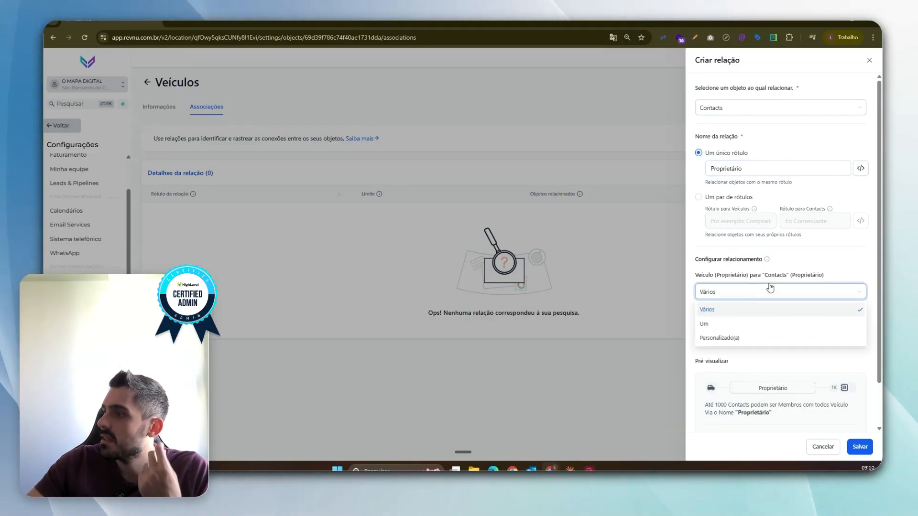
pyautogui.click(756, 288)
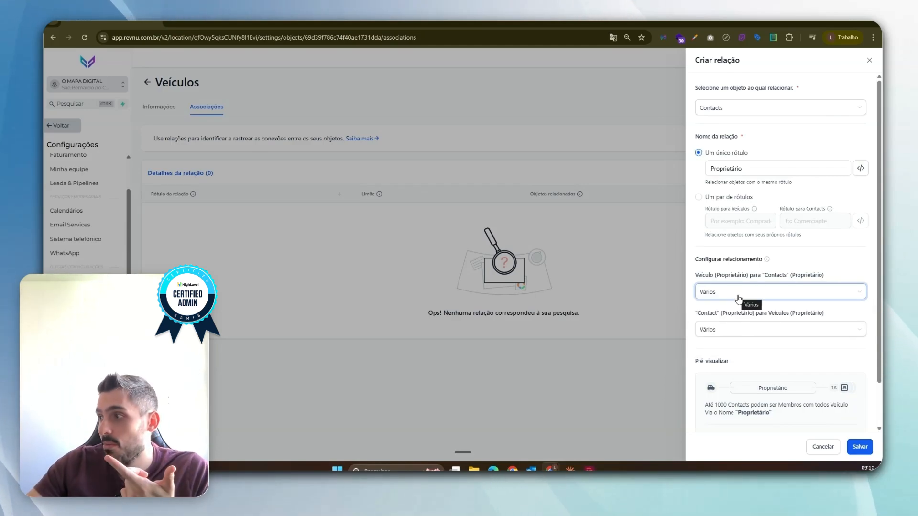
pyautogui.click(714, 333)
pyautogui.click(708, 362)
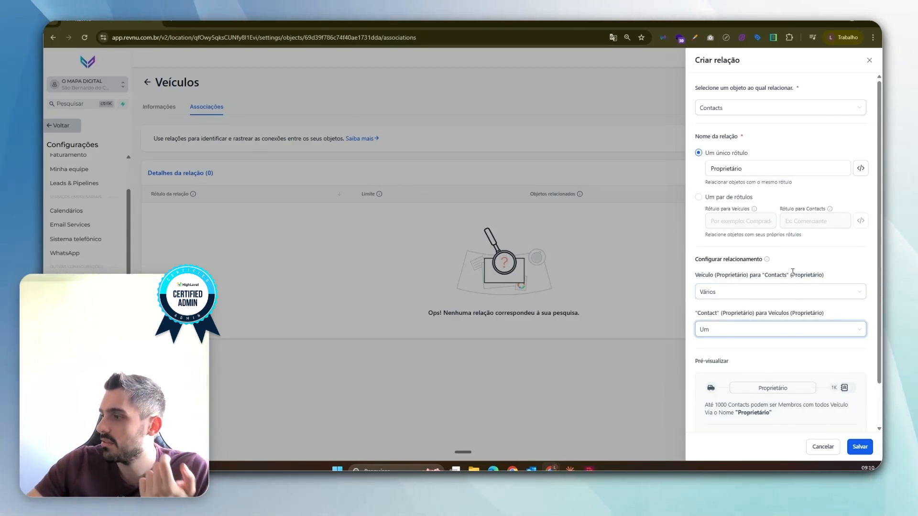
pyautogui.scroll(-1, 822, 373)
pyautogui.click(858, 446)
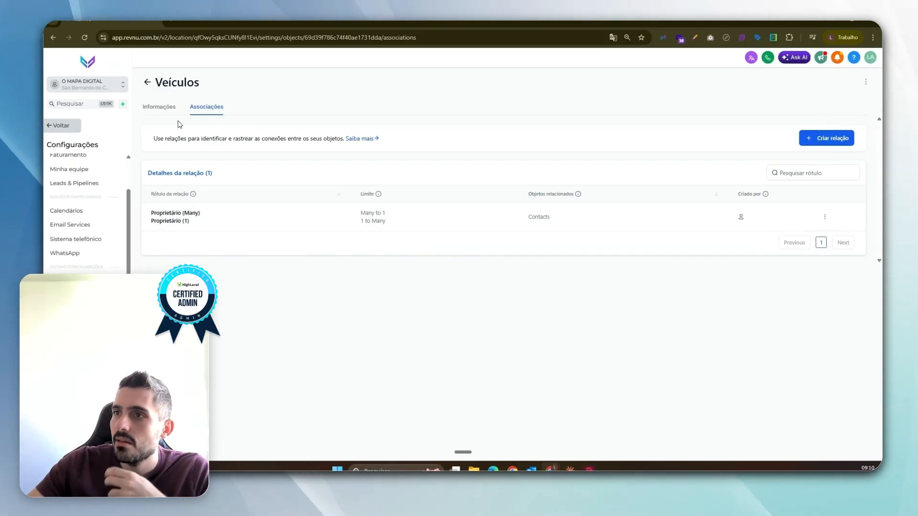
# Return to the Veículos record list and save a new vehicle record with the Placa do Carro BRA2E19.
pyautogui.click(166, 110)
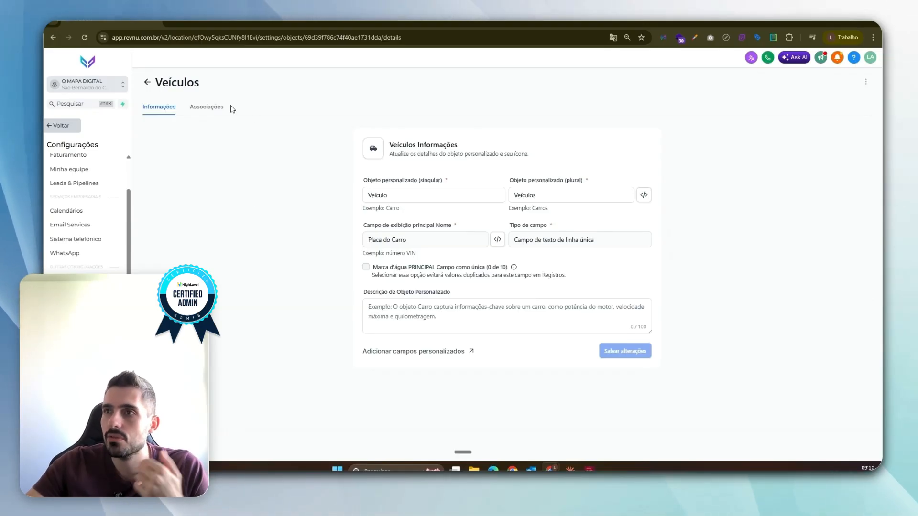
pyautogui.click(147, 82)
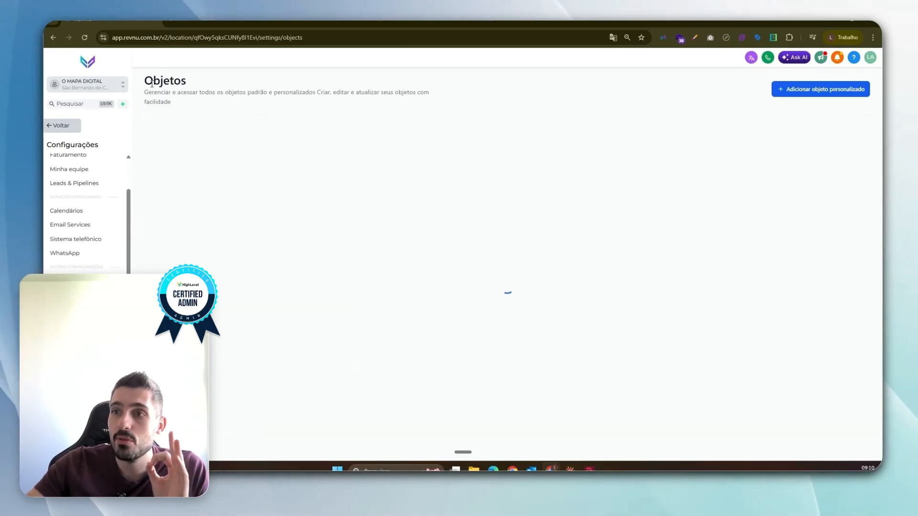
pyautogui.click(61, 125)
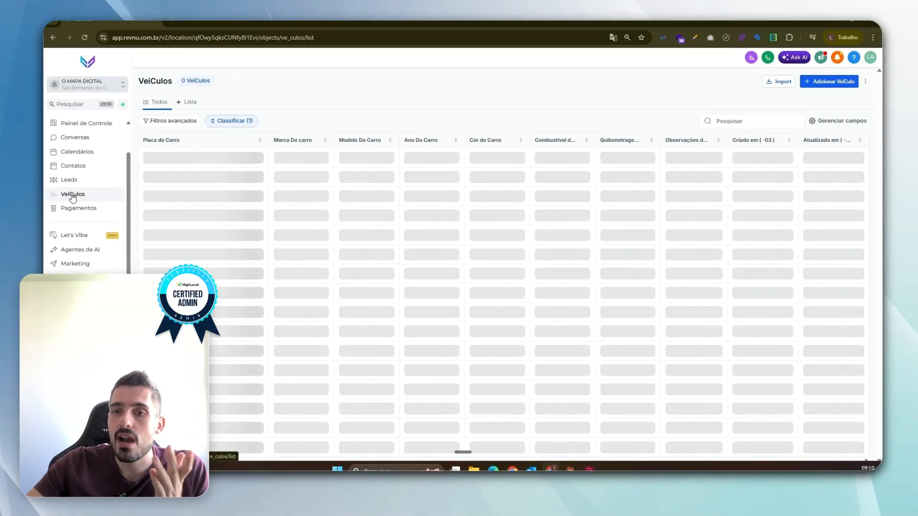
pyautogui.click(829, 82)
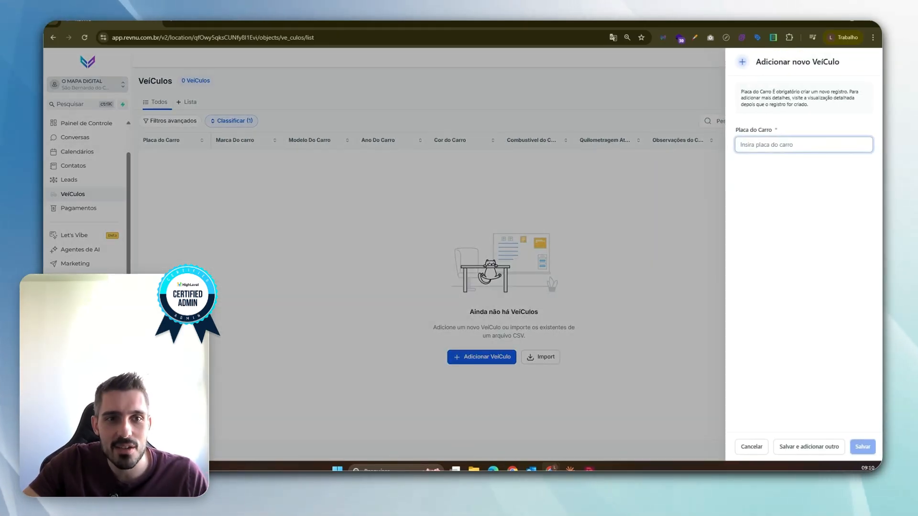
pyautogui.click(570, 469)
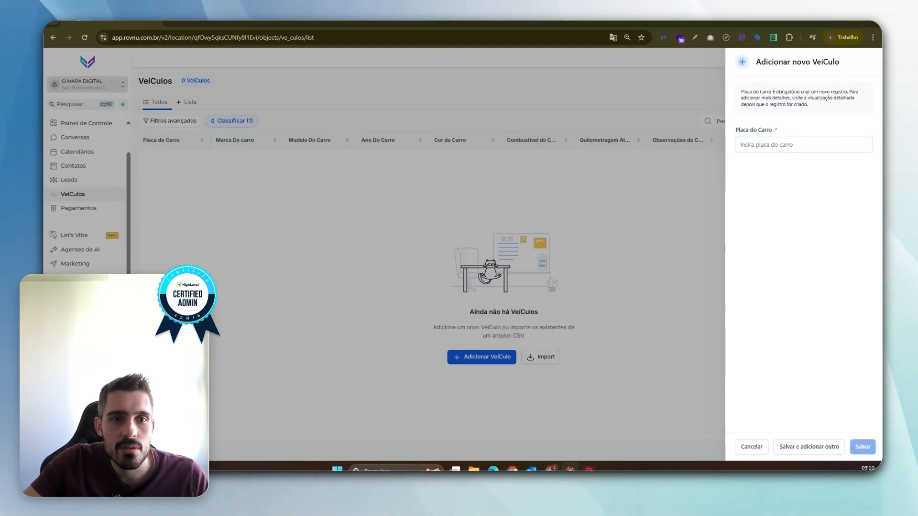
pyautogui.write('BRA2E19')
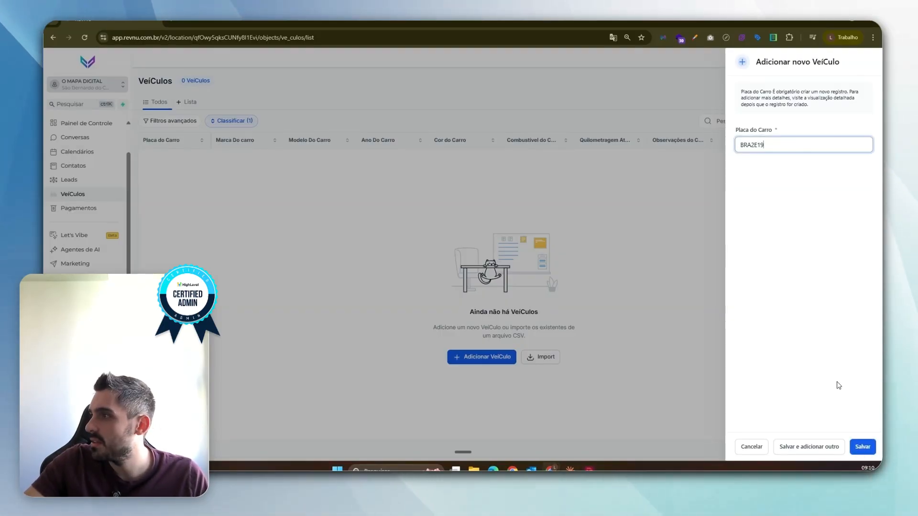
pyautogui.click(863, 446)
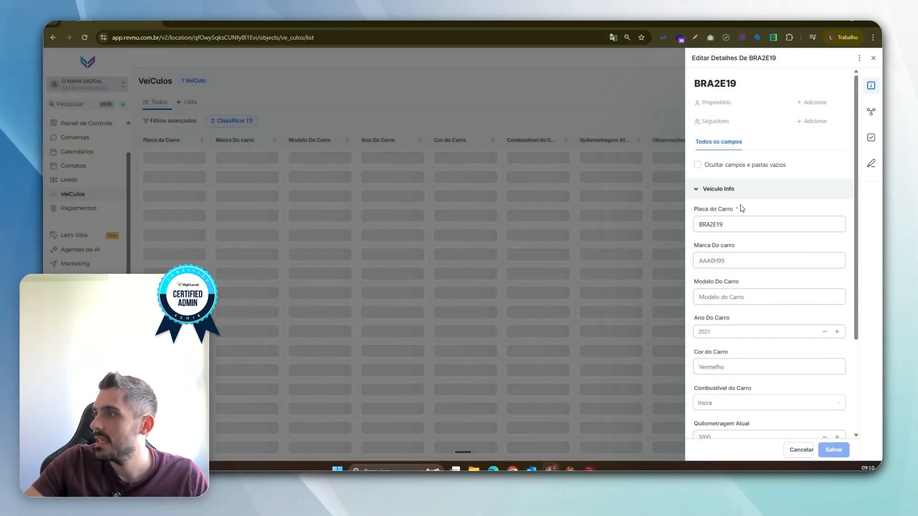
# Set Marca Do carro to Volkswagen in the BRA2E19 vehicle record.
pyautogui.click(741, 260)
pyautogui.hotkey('alt', 'Tab')
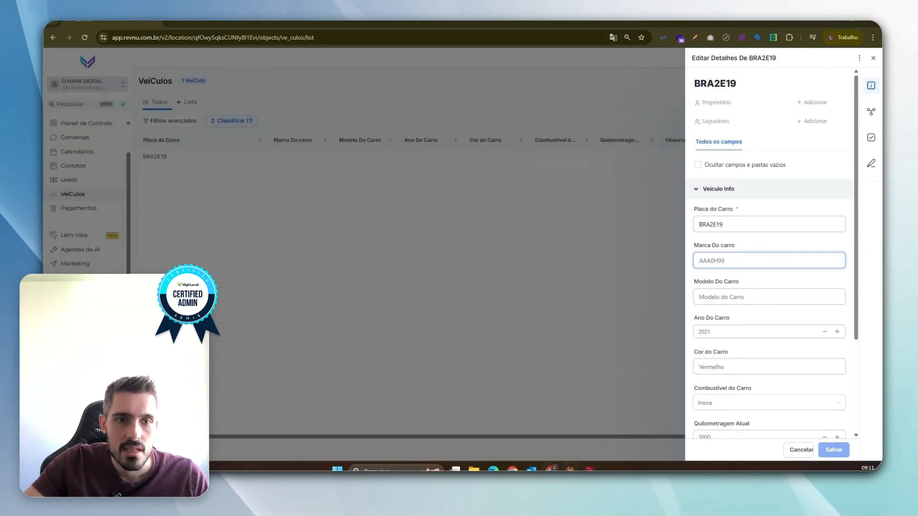
pyautogui.hotkey('alt', 'Tab')
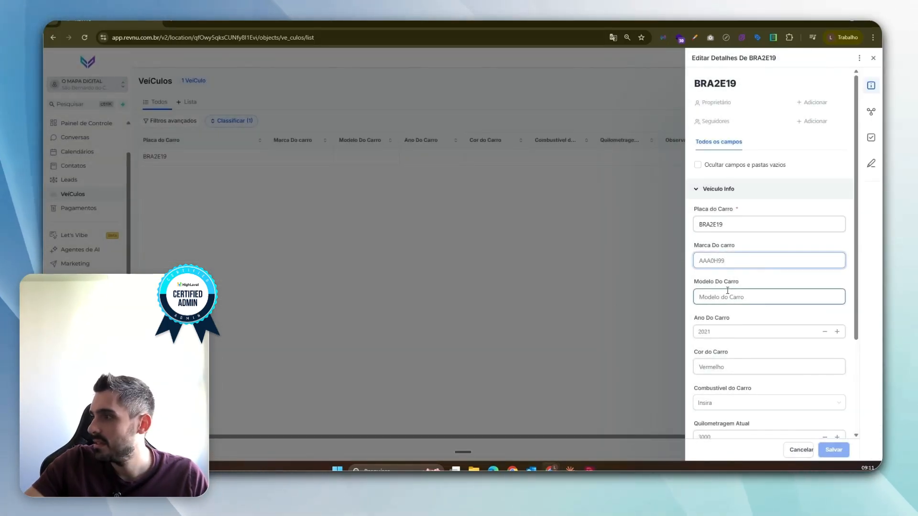
pyautogui.write('Volkswagen')
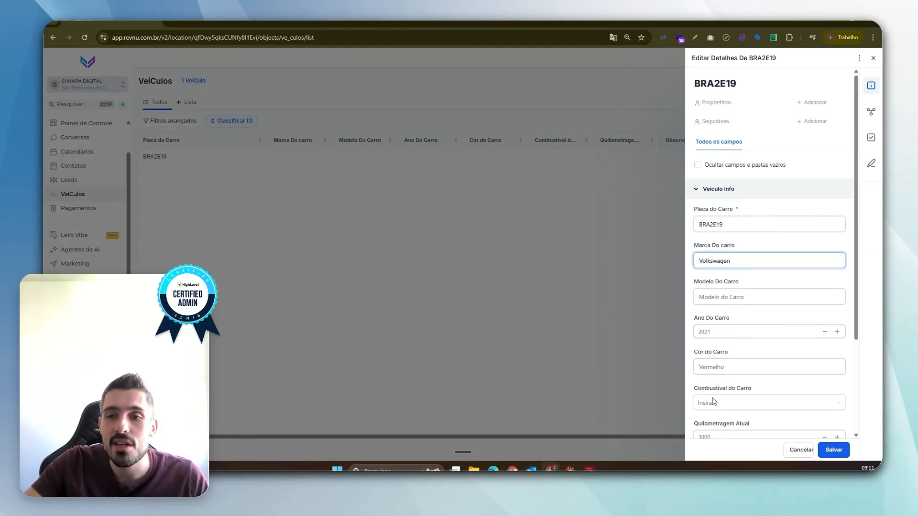
# Set Combustível do Carro to Flex and Modelo Do Carro to Gol in the BRA2E19 vehicle record.
pyautogui.scroll(-2, 727, 387)
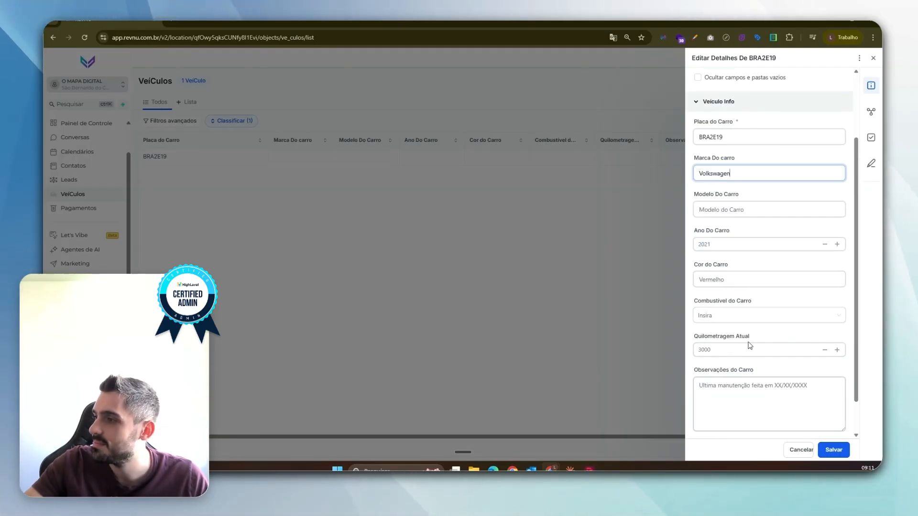
pyautogui.click(736, 315)
pyautogui.click(717, 332)
pyautogui.click(717, 254)
pyautogui.write('Gol')
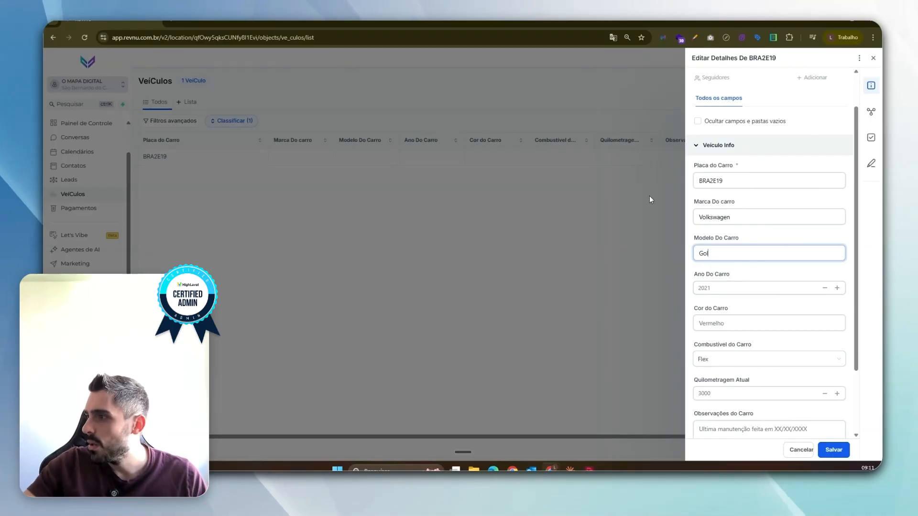
# Set Ano Do Carro to 2019 and Cor do Carro to Prata for BRA2E19.
pyautogui.click(748, 288)
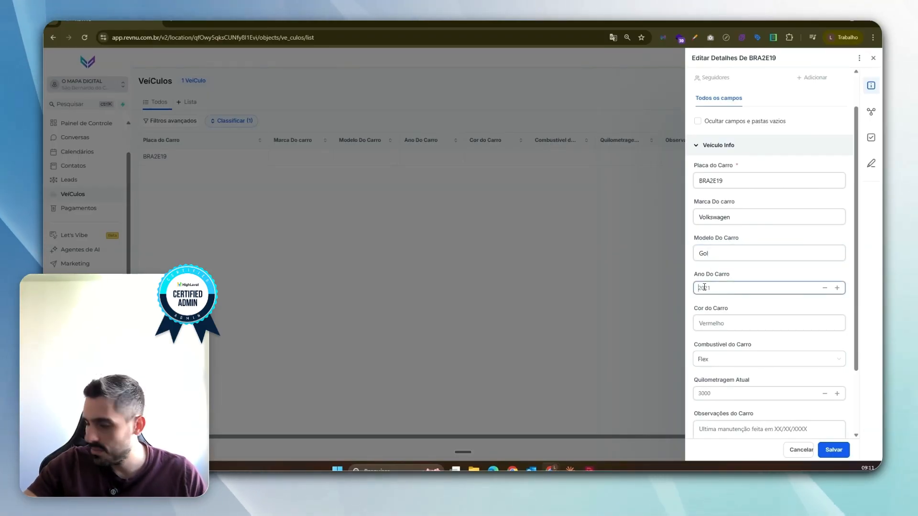
pyautogui.write('2019')
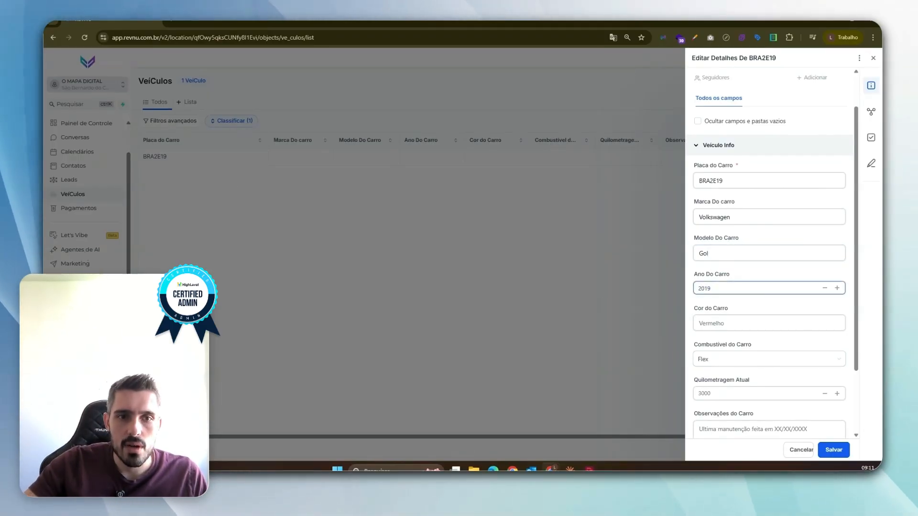
pyautogui.click(811, 269)
pyautogui.click(780, 324)
pyautogui.write('Prata')
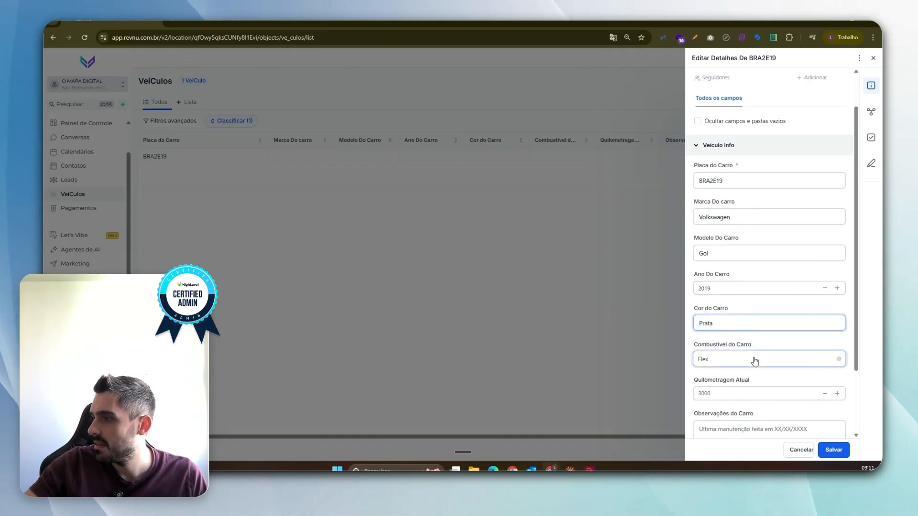
# Set Quilometragem Atual to 250000 for BRA2E19, leave Observações do Carro empty, and save and close the record.
pyautogui.scroll(-2, 770, 325)
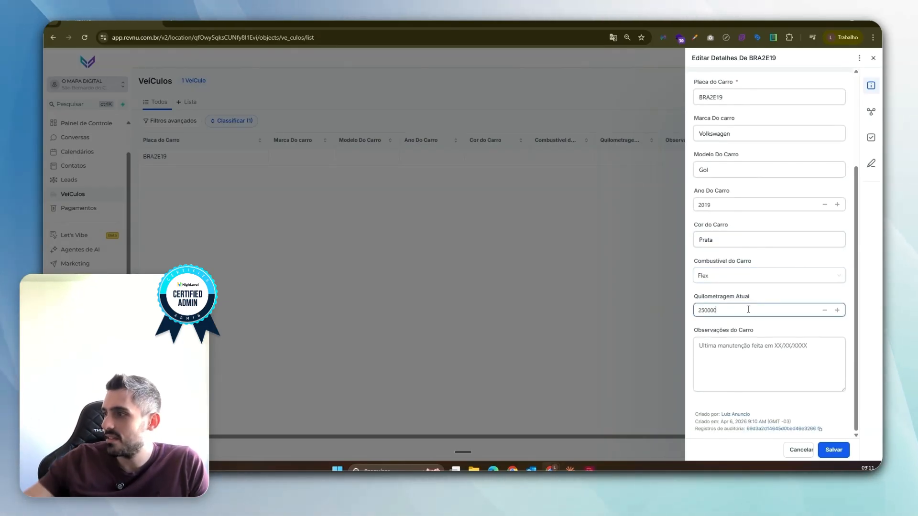
pyautogui.click(791, 362)
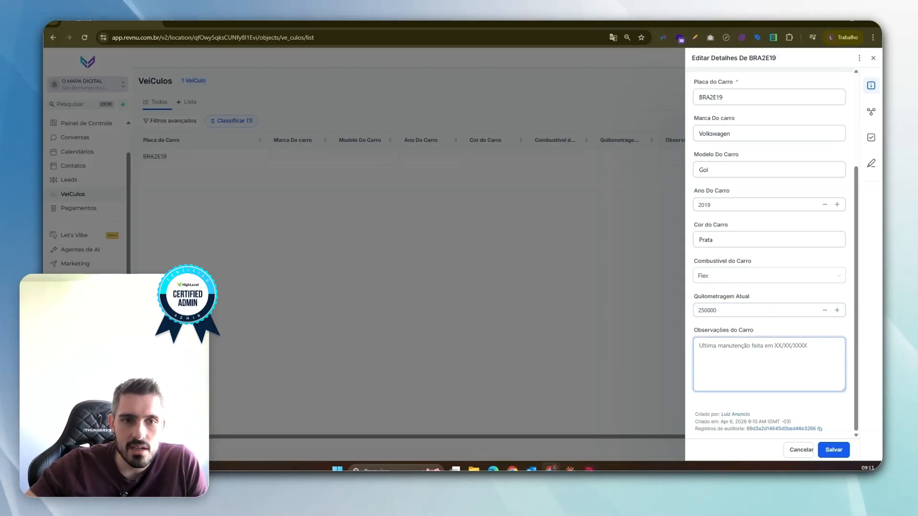
pyautogui.scroll(3, 770, 315)
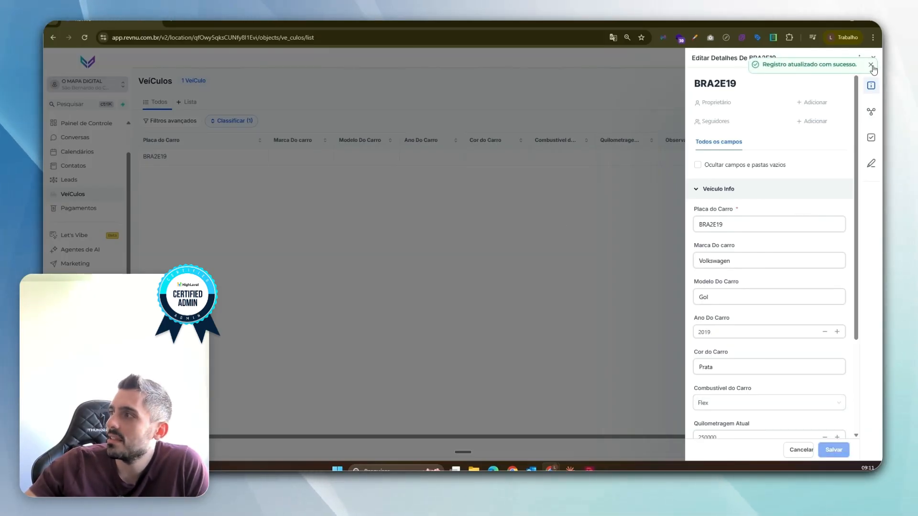
pyautogui.click(871, 58)
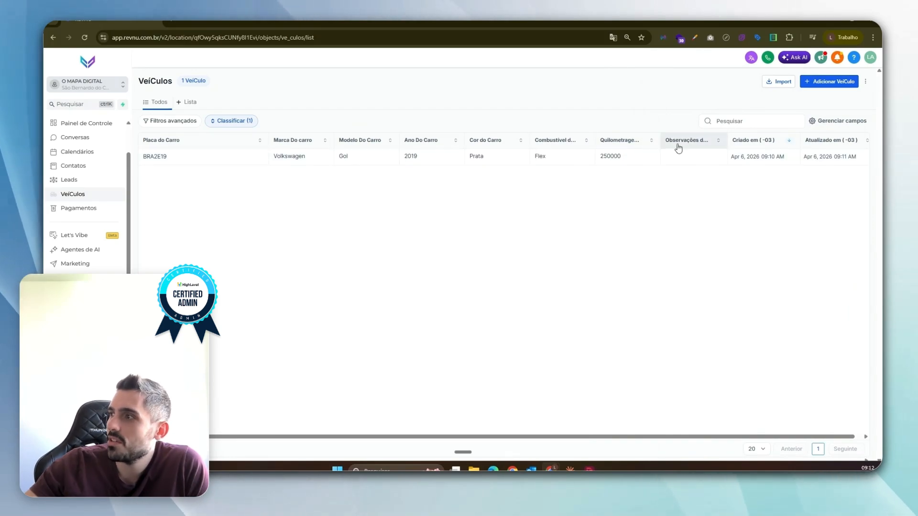
# Associate an existing contact, found by first name, with the BRA2E19 vehicle as its Proprietário and return to the Veículos list.
pyautogui.click(155, 157)
pyautogui.click(871, 112)
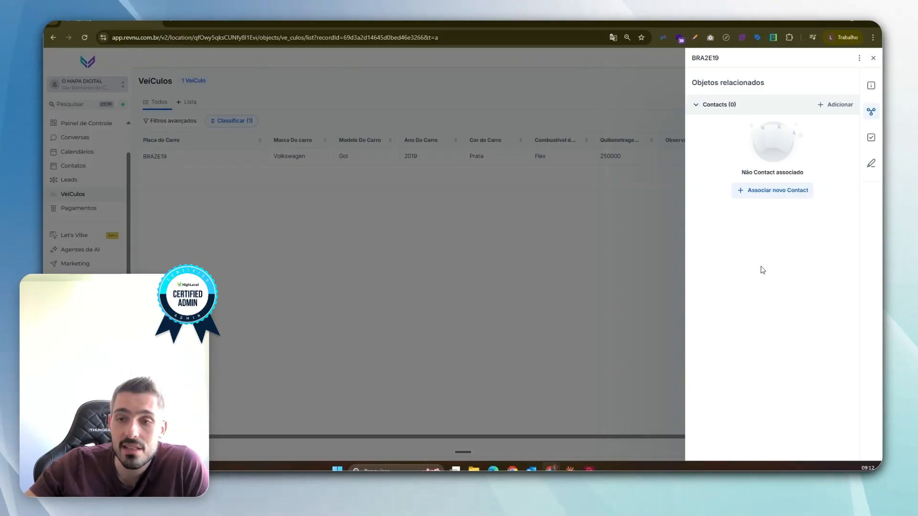
pyautogui.click(748, 191)
pyautogui.click(755, 101)
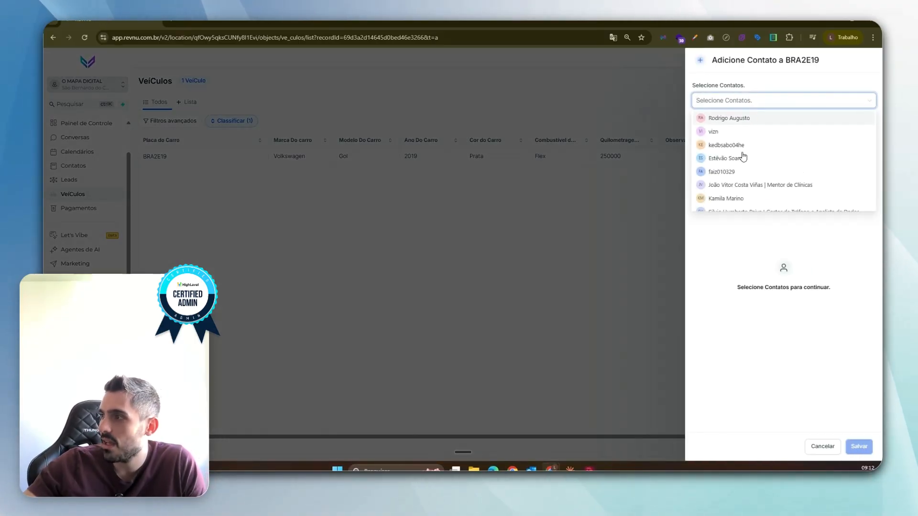
pyautogui.scroll(-2, 745, 158)
pyautogui.write('luiz')
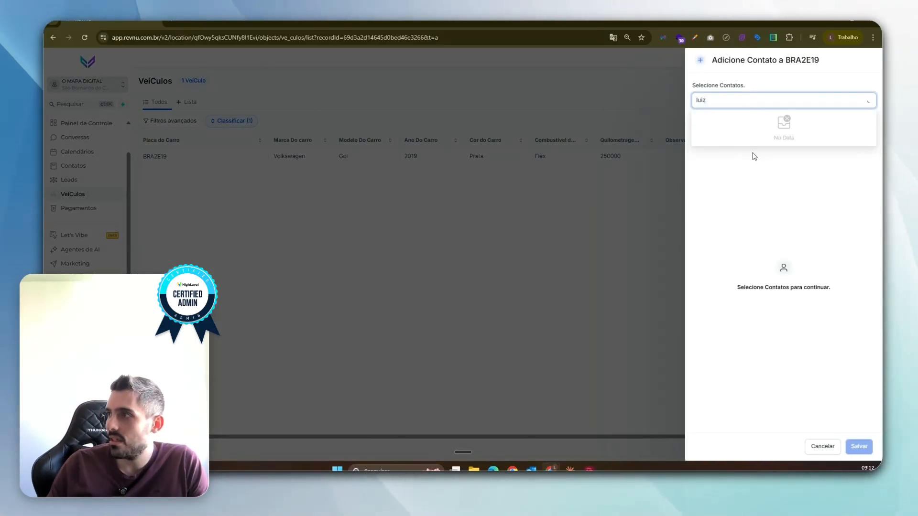
pyautogui.write('@')
pyautogui.click(733, 184)
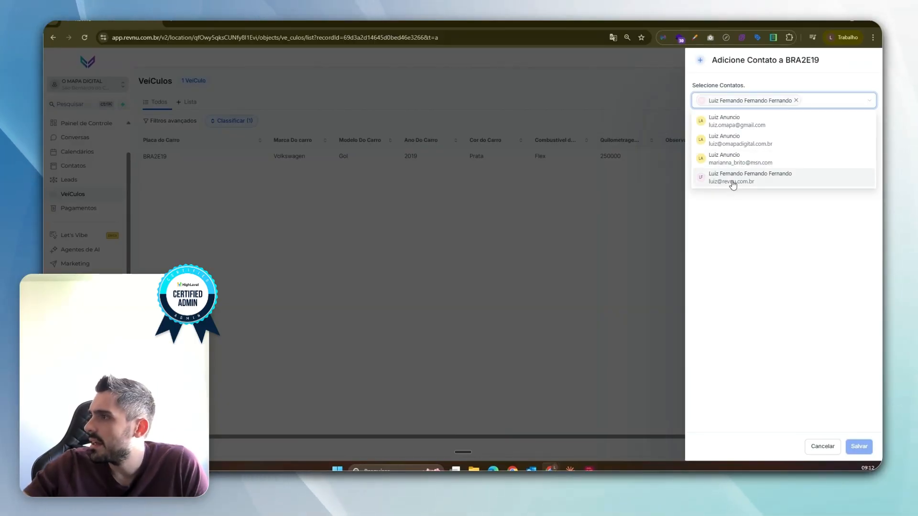
pyautogui.click(807, 379)
pyautogui.click(859, 446)
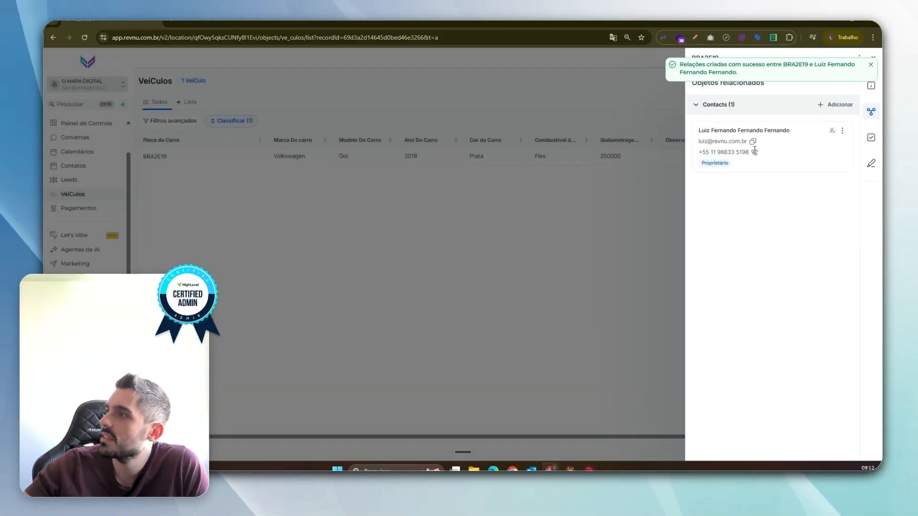
pyautogui.click(260, 163)
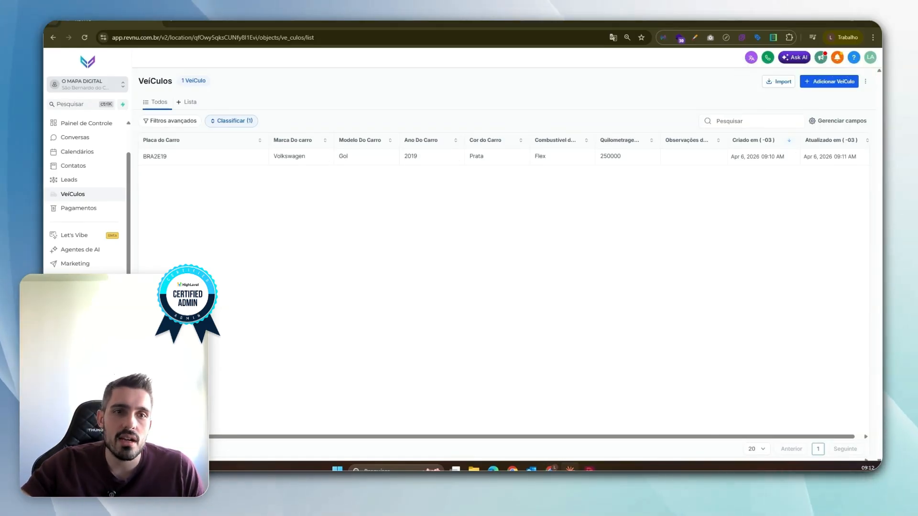
pyautogui.click(829, 81)
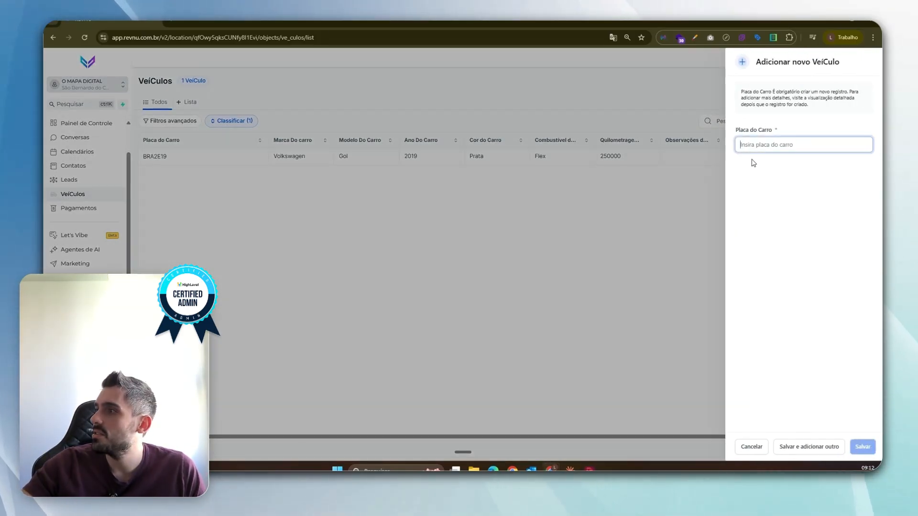
pyautogui.click(860, 446)
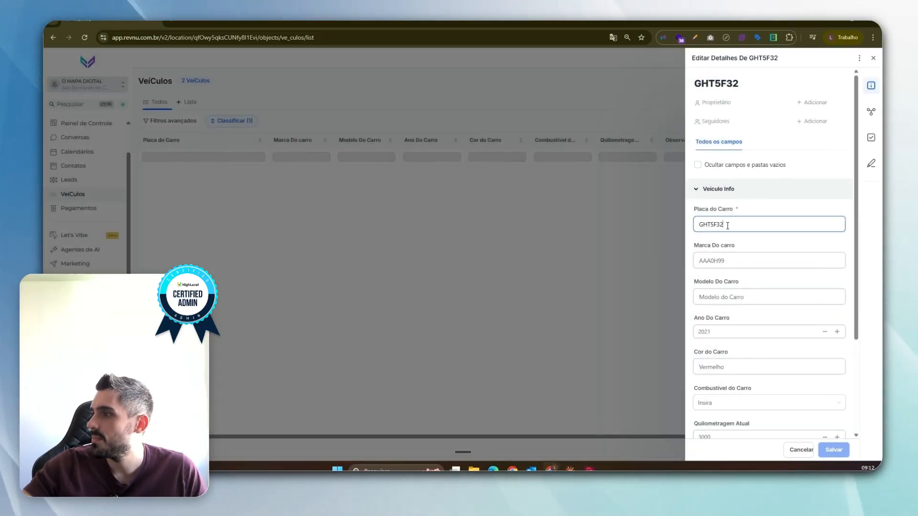
pyautogui.press('Tab')
pyautogui.write('Fiat')
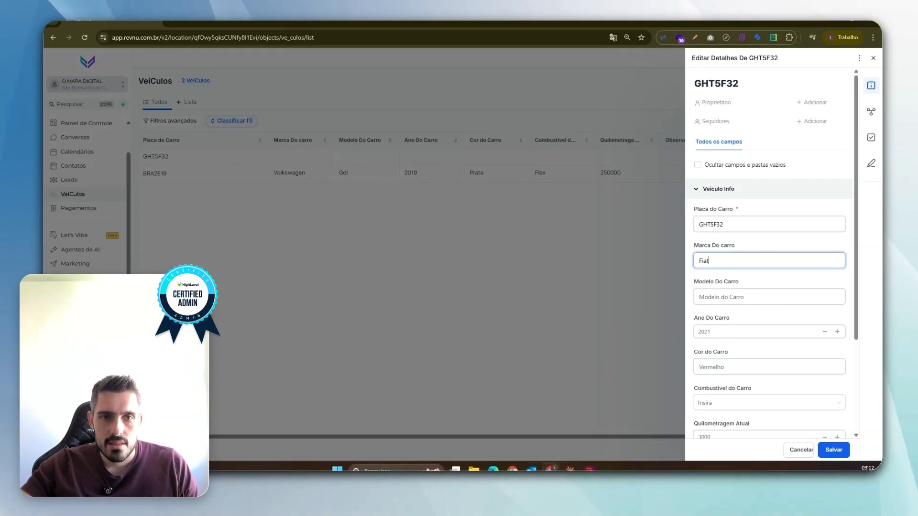
pyautogui.press('Tab')
pyautogui.write('Str')
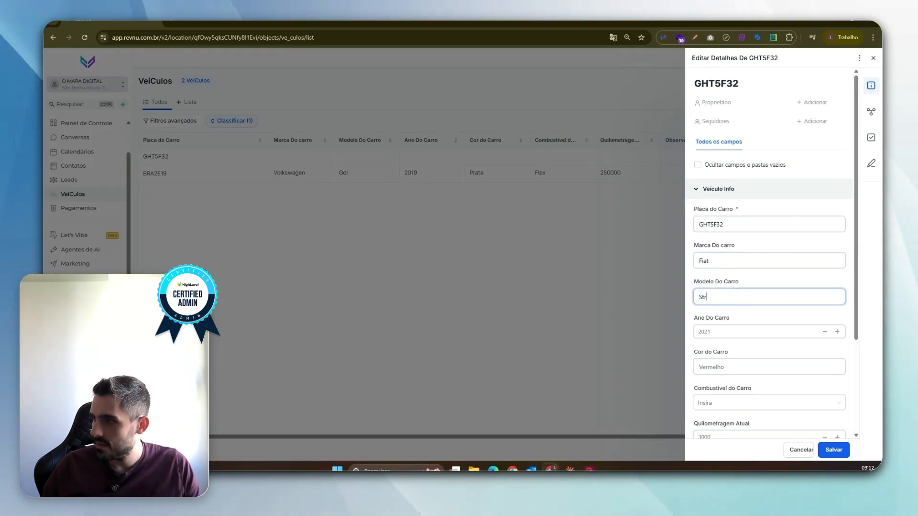
pyautogui.write('ada')
pyautogui.press('Tab')
pyautogui.write('Branco')
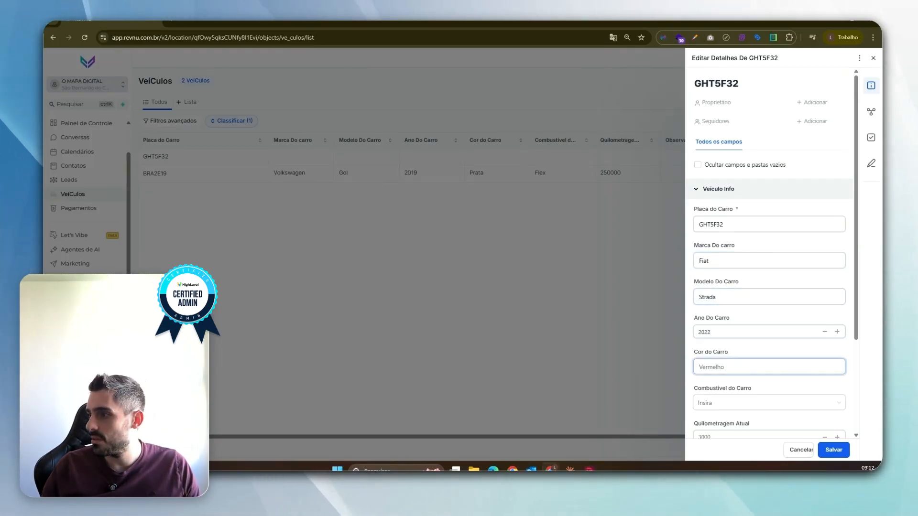
# Choose Flex as Combustível do Carro and enter 80000 as Quilometragem Atual for GHT5F32.
pyautogui.press('Tab')
pyautogui.press('Down')
pyautogui.press('Down')
pyautogui.press('Down')
pyautogui.press('Up')
pyautogui.press('Up')
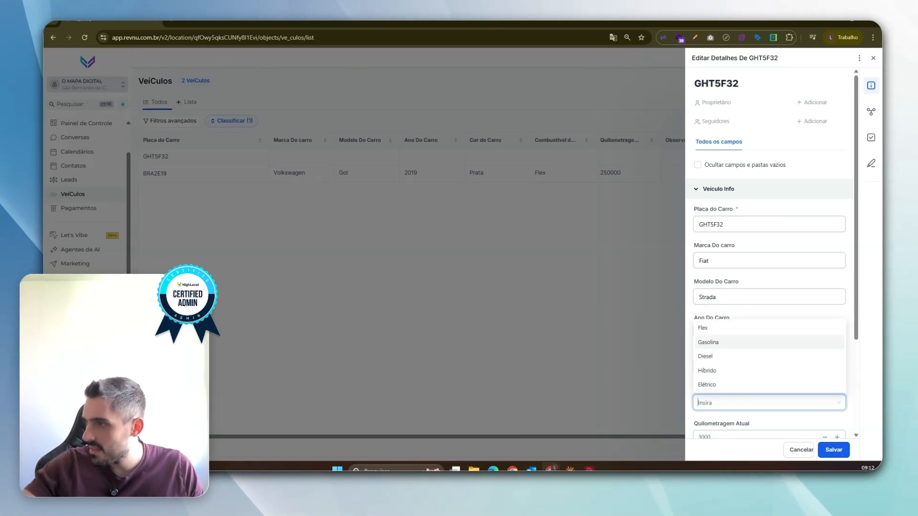
pyautogui.press('Return')
pyautogui.scroll(-2, 717, 344)
pyautogui.click(717, 347)
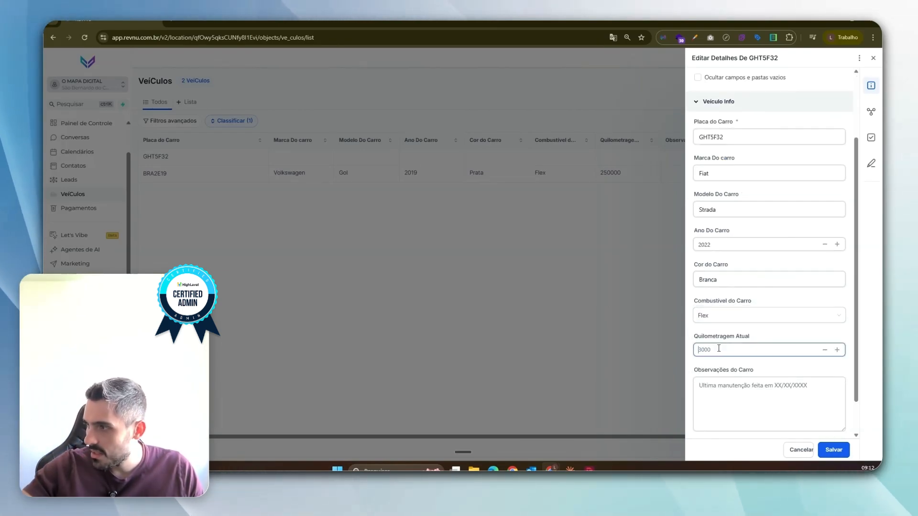
pyautogui.write('80000')
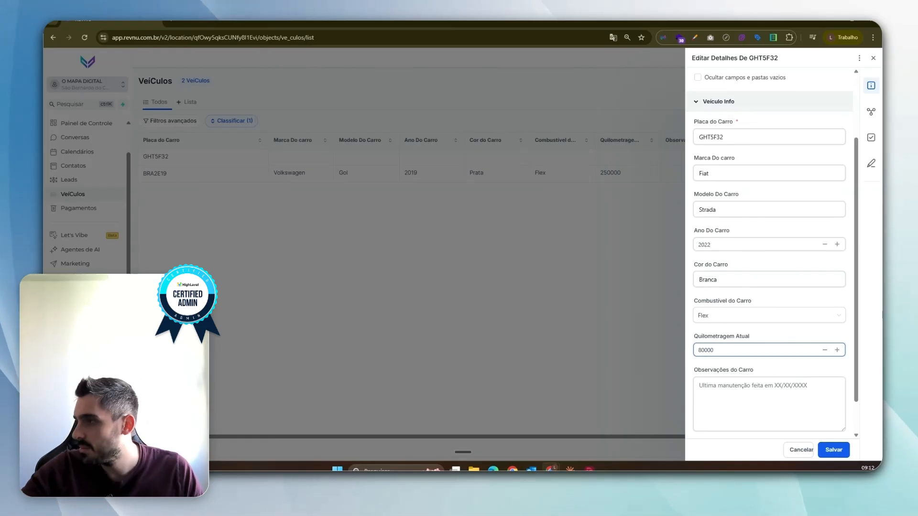
pyautogui.scroll(2, 844, 142)
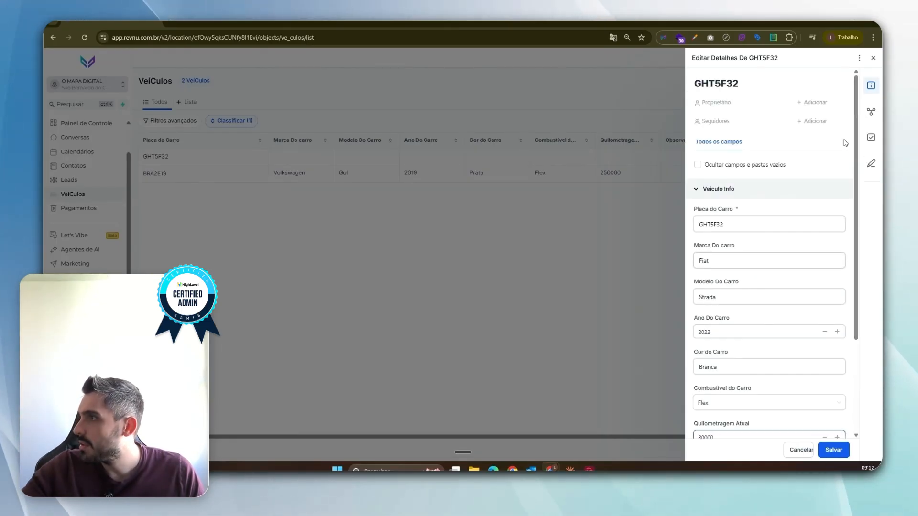
pyautogui.click(871, 111)
pyautogui.click(770, 190)
pyautogui.click(742, 104)
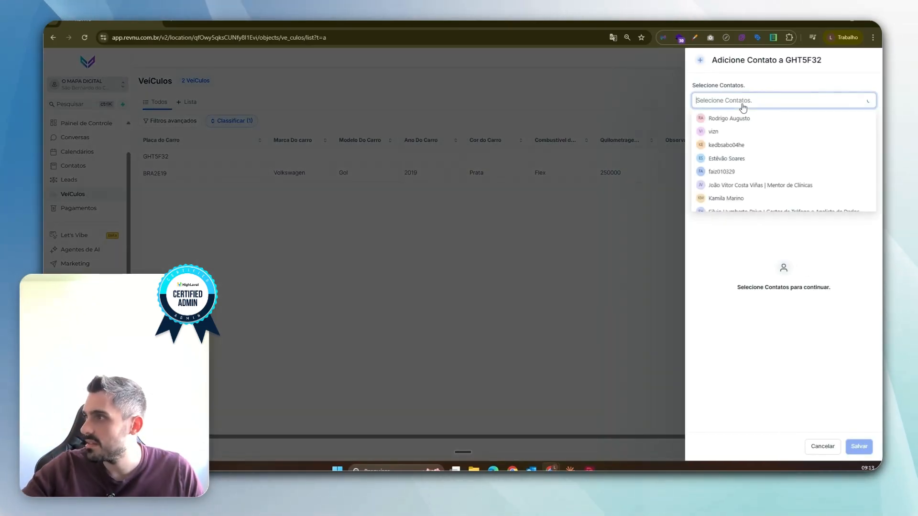
pyautogui.write('sergio')
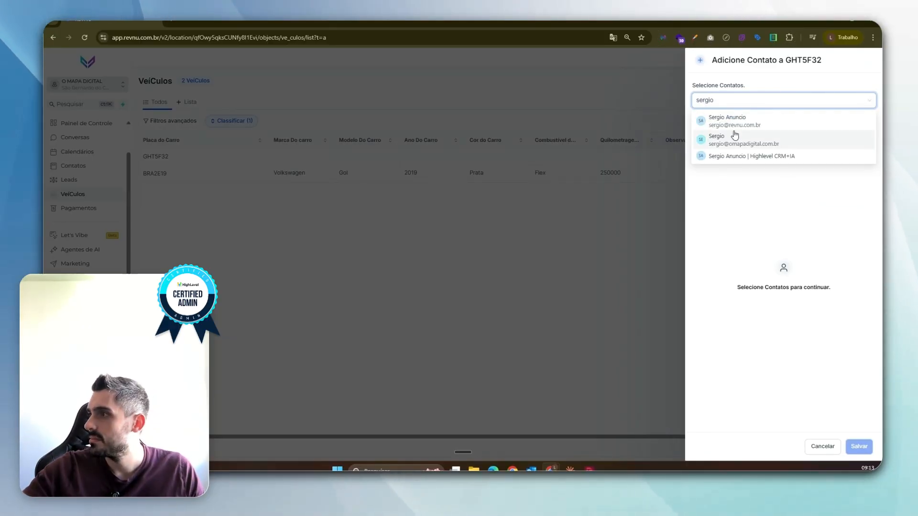
pyautogui.click(727, 120)
pyautogui.click(768, 258)
pyautogui.click(859, 446)
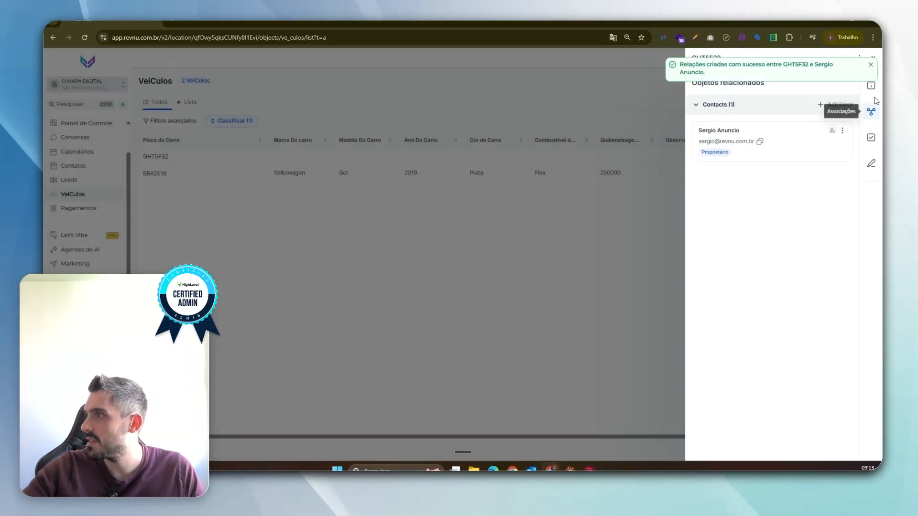
# Return to the GHT5F32 details and set Marca Do carro to Fiat, Modelo Do Carro to Strada and Ano Do Carro to 2022.
pyautogui.click(872, 66)
pyautogui.scroll(-3, 737, 271)
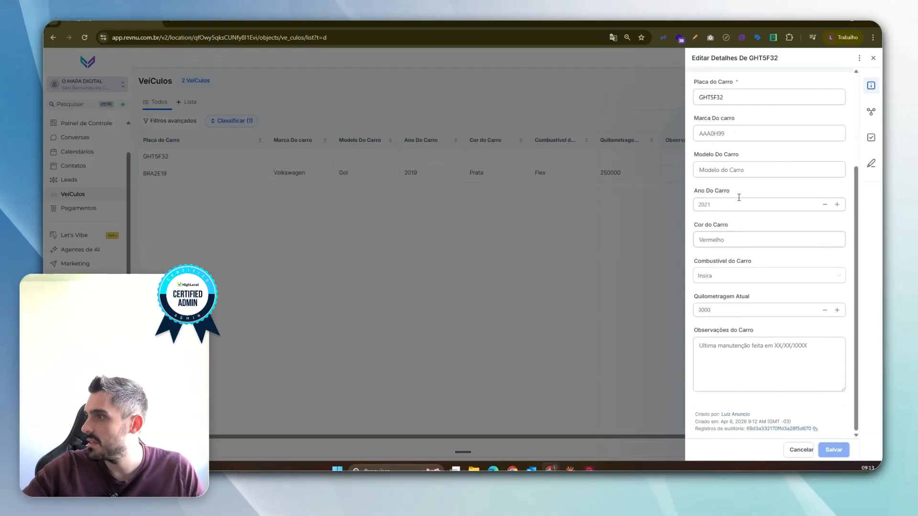
pyautogui.click(709, 135)
pyautogui.write('Fiat')
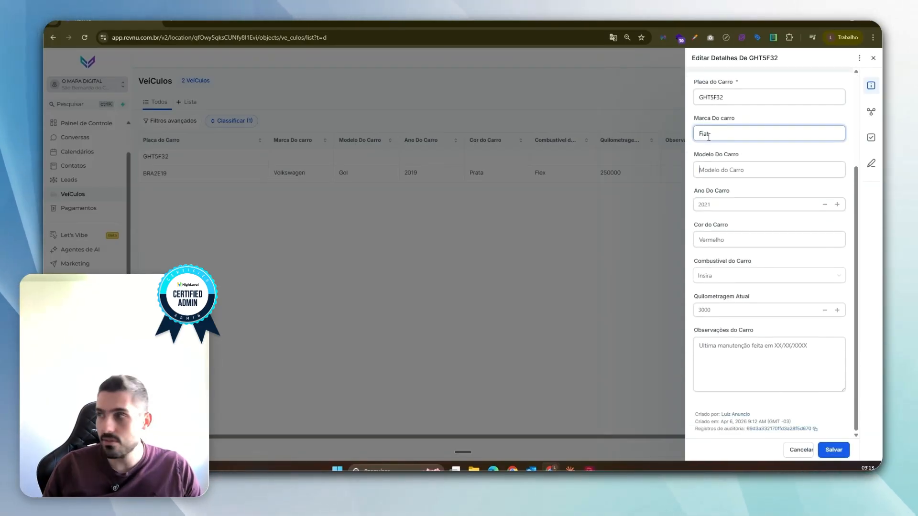
pyautogui.press('Tab')
pyautogui.write('Strada')
pyautogui.press('Tab')
pyautogui.write('2022')
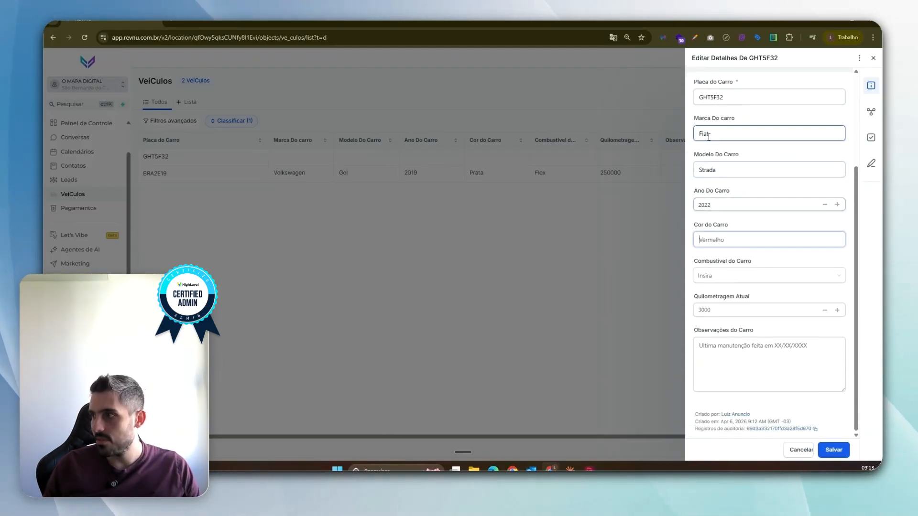
pyautogui.press('Tab')
pyautogui.write('Branca')
pyautogui.press('Tab')
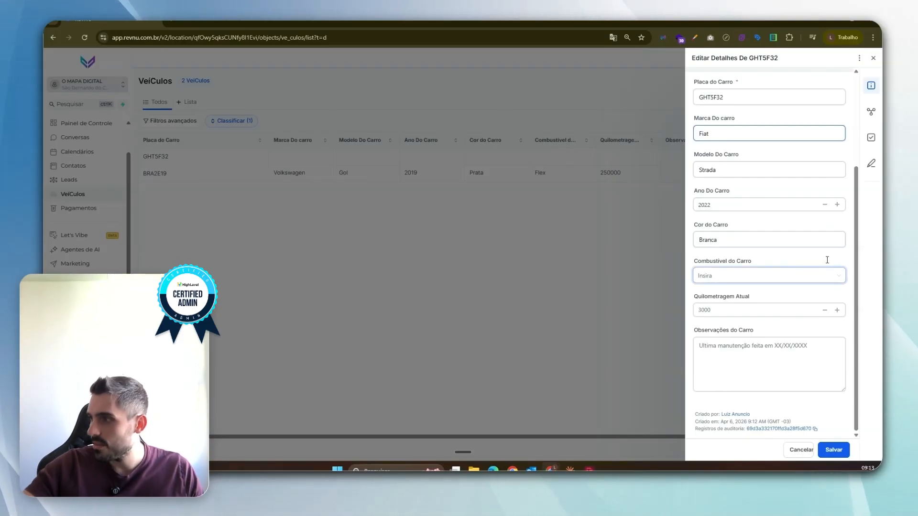
pyautogui.click(695, 280)
pyautogui.click(702, 293)
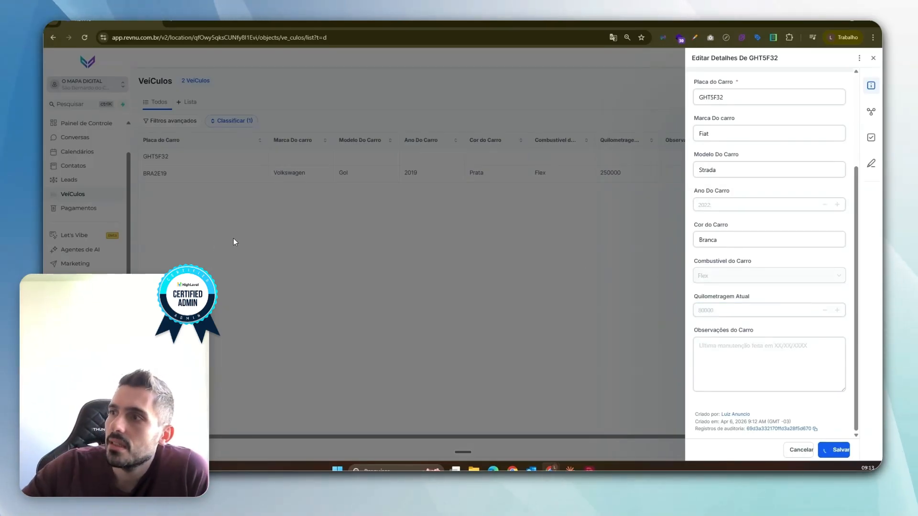
pyautogui.click(872, 59)
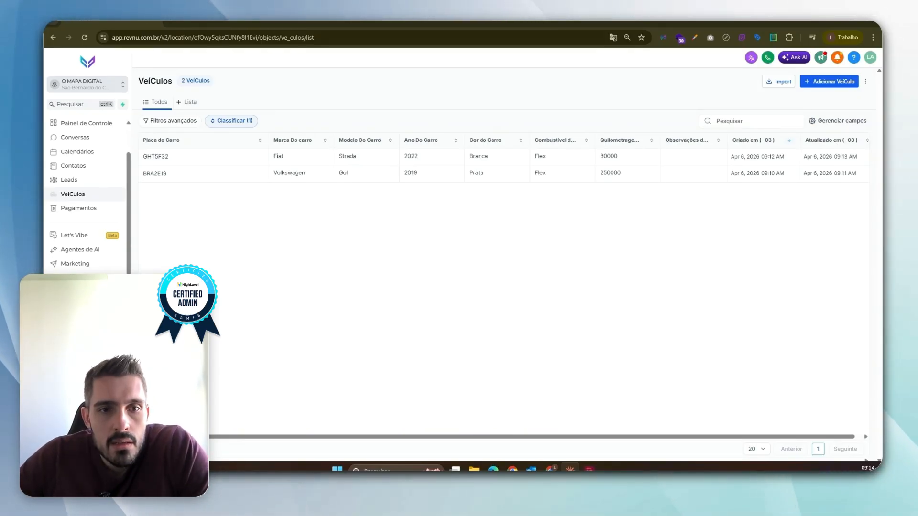
# Start an import for the Veículos object and proceed to the file upload stage.
pyautogui.click(776, 85)
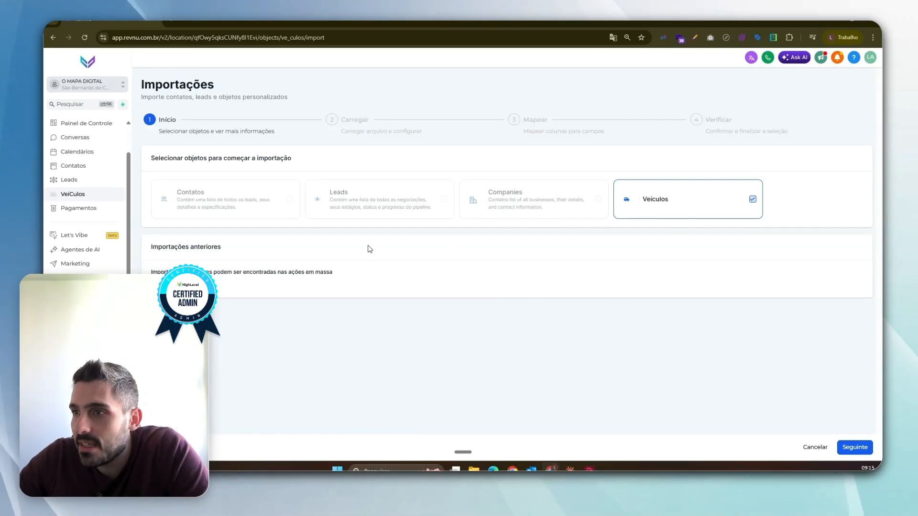
pyautogui.click(854, 446)
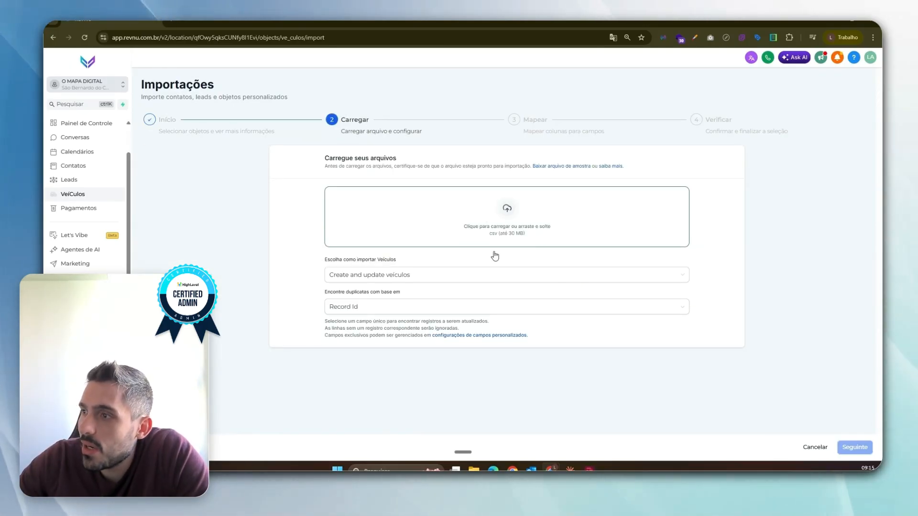
# Check the available import modes for Veículos and the setting for finding duplicates.
pyautogui.click(382, 275)
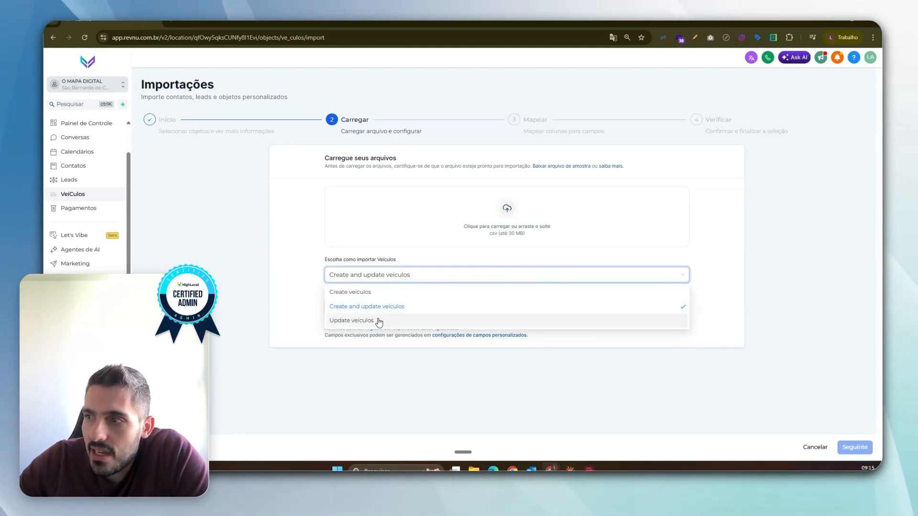
pyautogui.click(248, 312)
pyautogui.moveTo(324, 292); pyautogui.dragTo(415, 295)
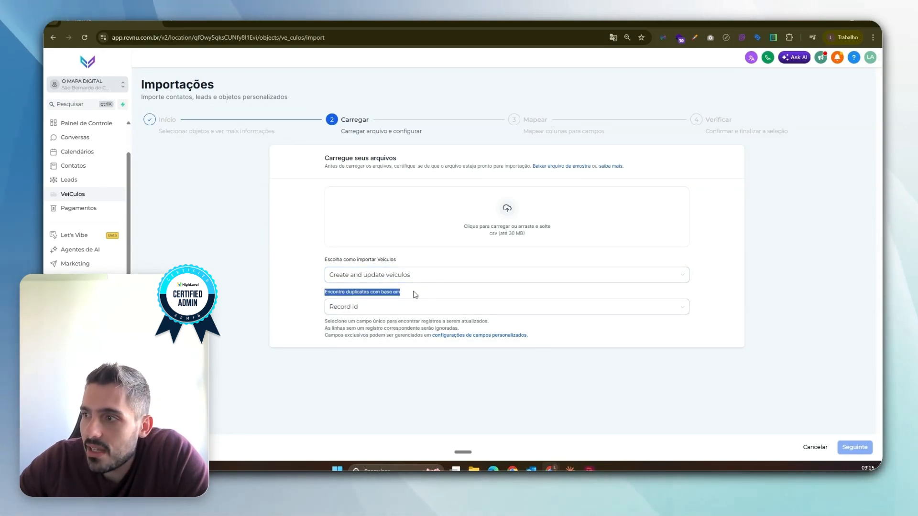
pyautogui.click(415, 295)
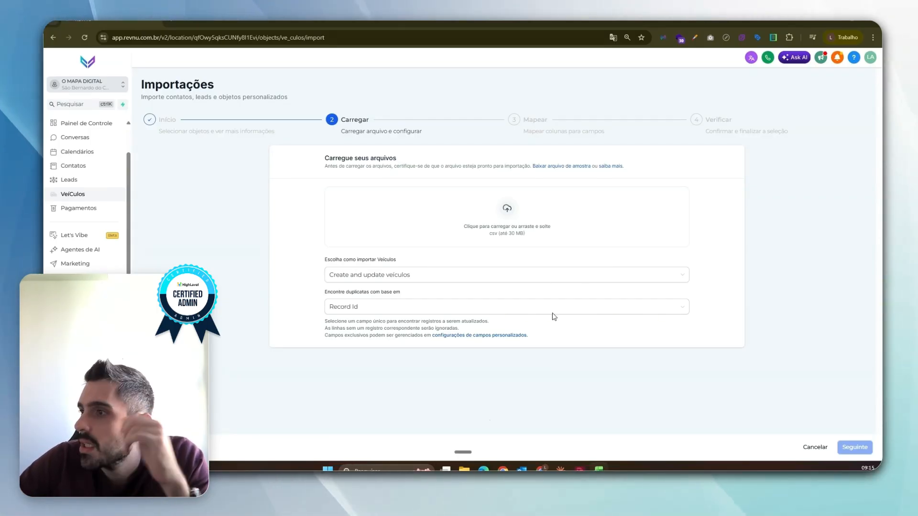
# Upload veiculos_autocenter_nobre.csv from the Downloads folder and proceed to the column mapping stage.
pyautogui.click(545, 239)
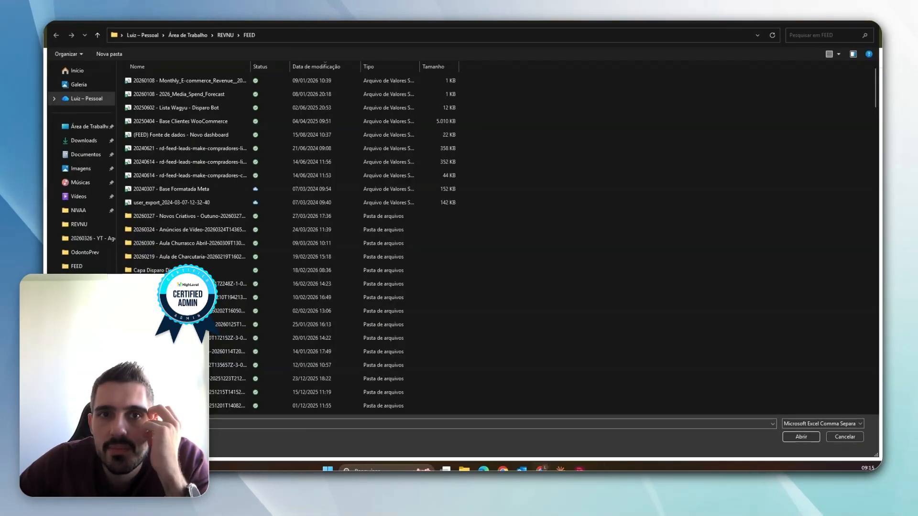
pyautogui.click(84, 141)
pyautogui.doubleClick(175, 137)
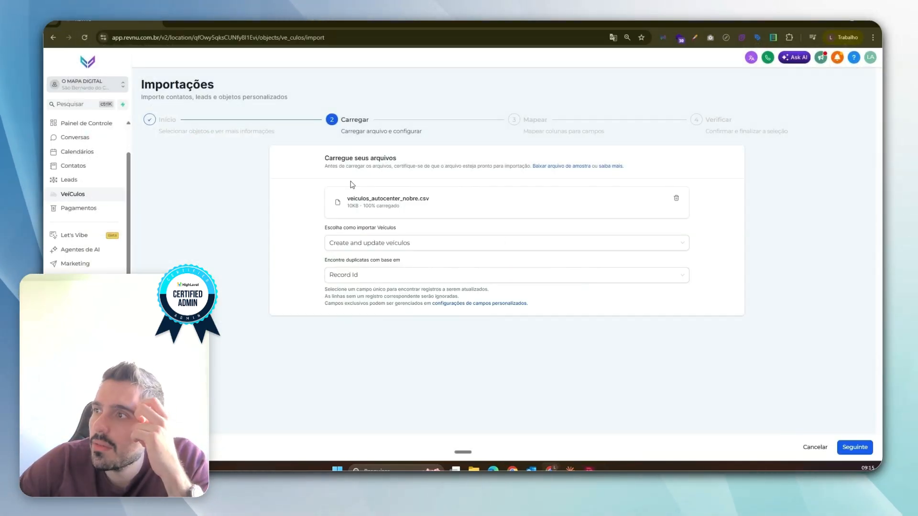
pyautogui.click(853, 447)
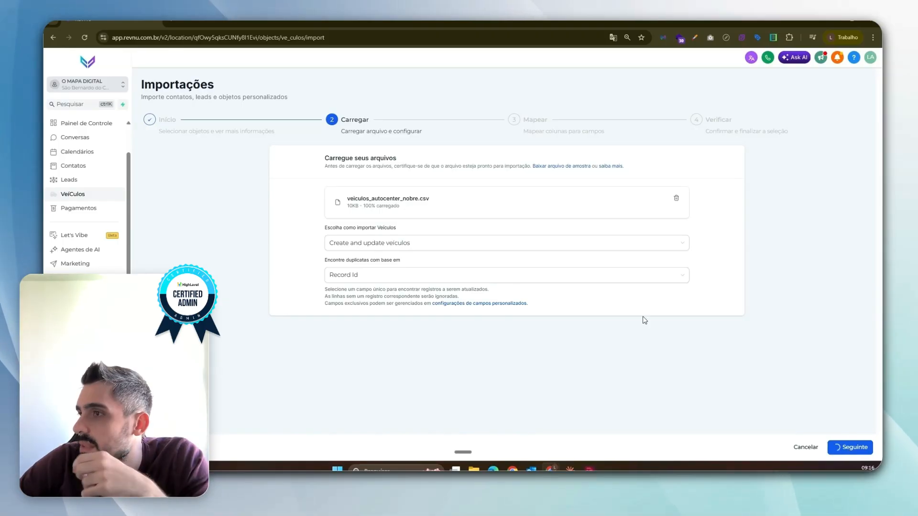
# Map the placa, marca and modelo columns to Placa do Carro, Marca Do carro and Modelo Do Carro.
pyautogui.scroll(-2, 618, 270)
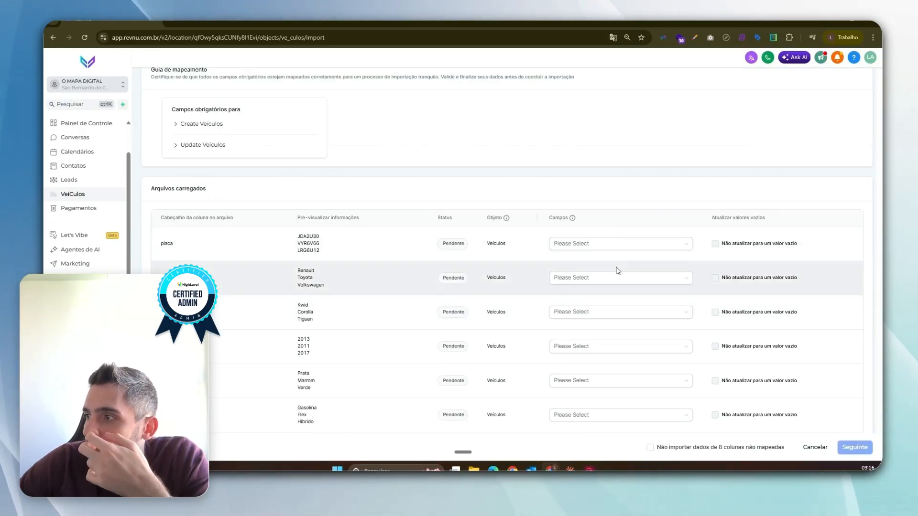
pyautogui.click(601, 244)
pyautogui.click(602, 259)
pyautogui.click(583, 279)
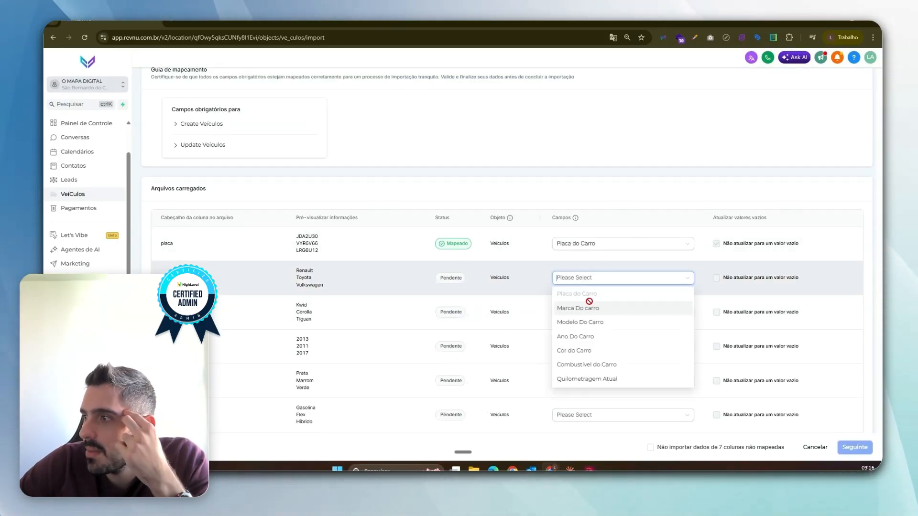
pyautogui.click(588, 308)
pyautogui.click(580, 311)
pyautogui.click(580, 354)
# Map the ano, cor and fuel columns to Ano Do Carro, Cor do Carro and Combustível do Carro.
pyautogui.click(581, 346)
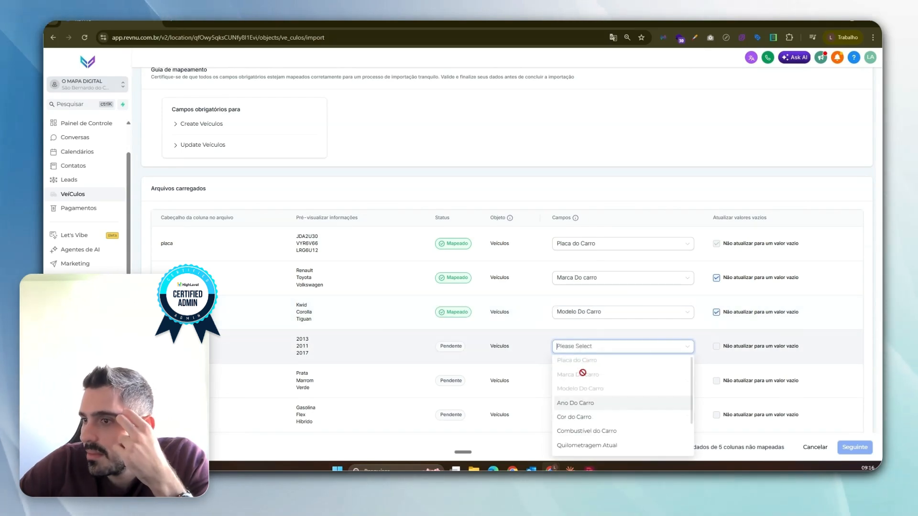
pyautogui.click(580, 403)
pyautogui.click(580, 380)
pyautogui.click(579, 329)
pyautogui.scroll(-2, 589, 331)
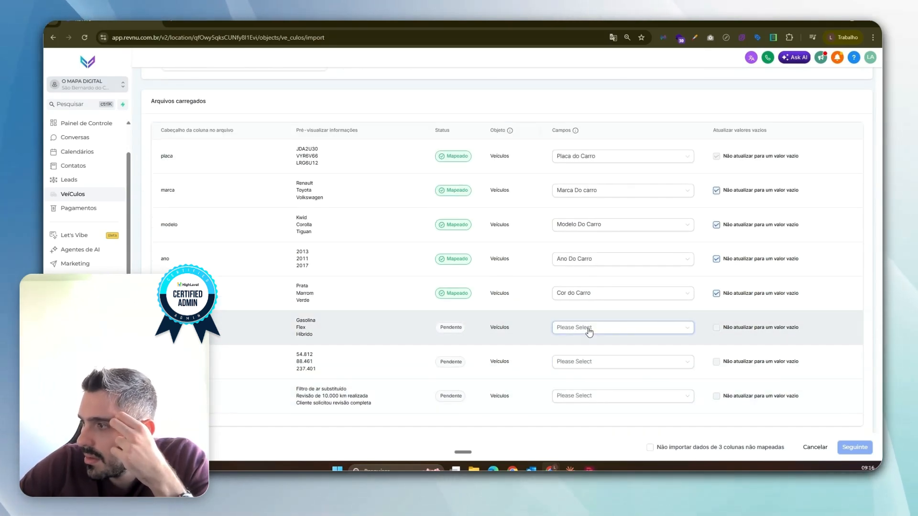
pyautogui.click(589, 330)
pyautogui.click(588, 409)
# Map the mileage column to Quilometragem Atual and the notes column to Observações do Carro, then check all the mappings.
pyautogui.click(593, 364)
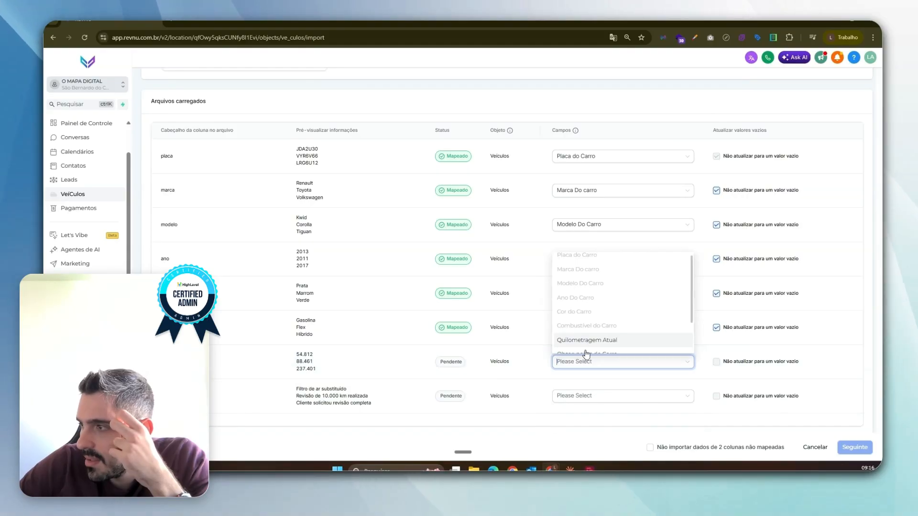
pyautogui.click(586, 340)
pyautogui.scroll(-1, 588, 357)
pyautogui.click(588, 354)
pyautogui.click(593, 297)
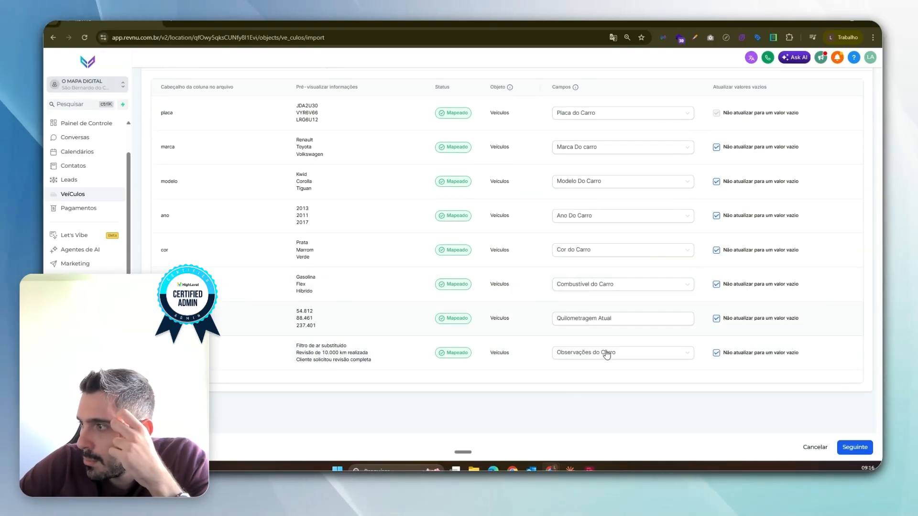
pyautogui.scroll(1, 522, 368)
pyautogui.scroll(-1, 434, 256)
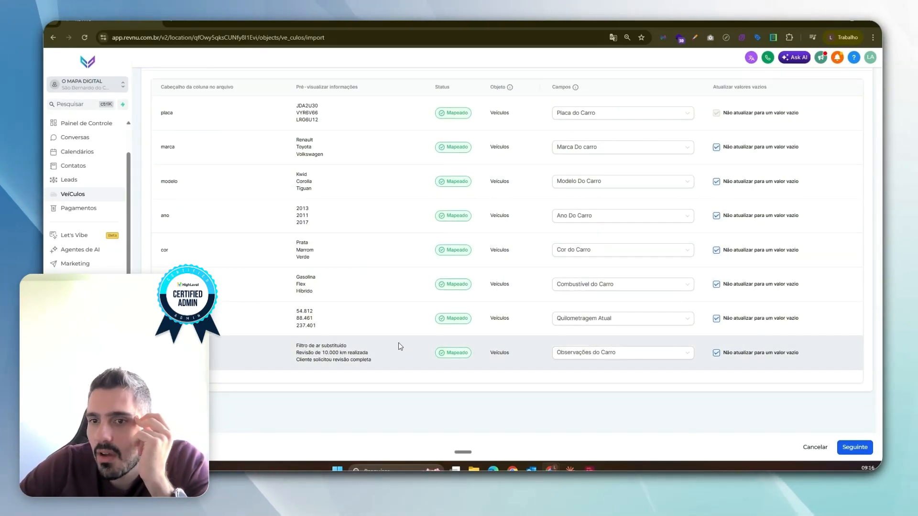
pyautogui.scroll(2, 400, 347)
pyautogui.scroll(-1, 621, 383)
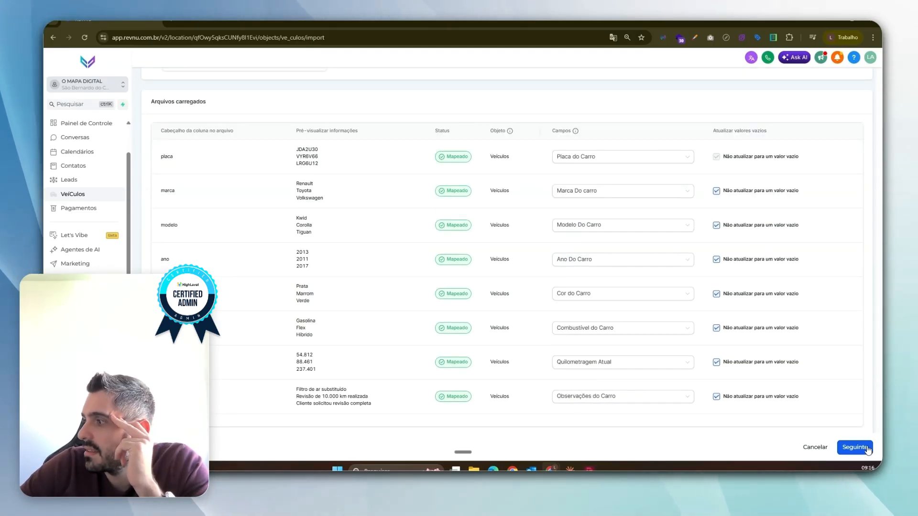
# Finalize the mapped vehicle import and go to the Veículos list.
pyautogui.click(868, 448)
pyautogui.scroll(-5, 868, 437)
pyautogui.scroll(5, 823, 435)
pyautogui.click(827, 444)
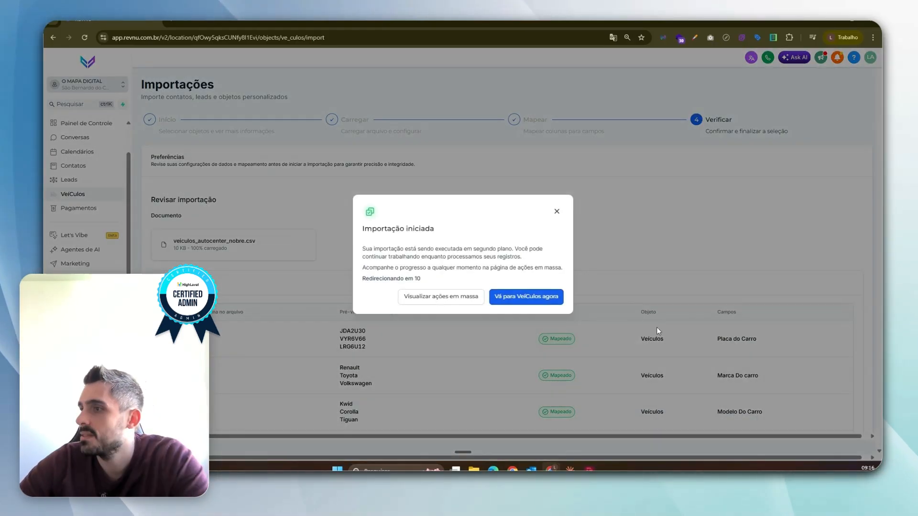
pyautogui.click(656, 330)
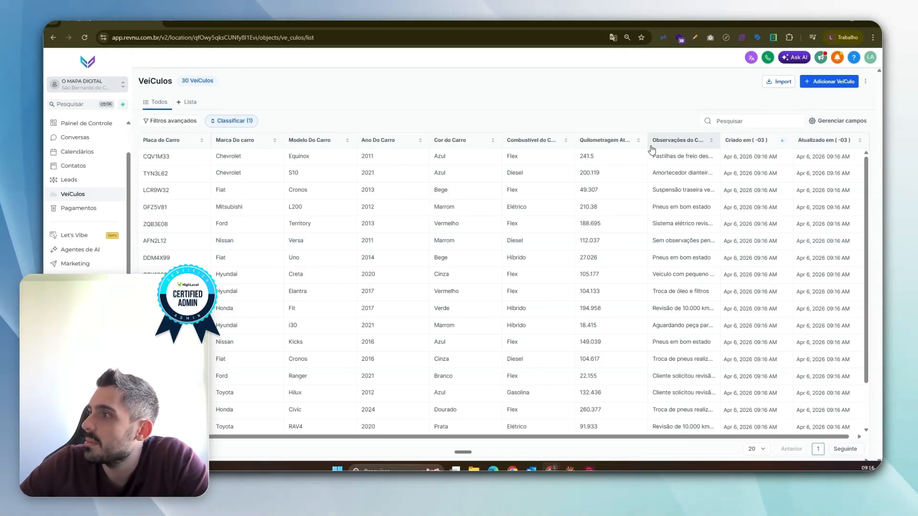
# Narrow the Quilometragem Atual column, widen Observações do Carro and sort the vehicles ascending by Observações do Carro.
pyautogui.moveTo(647, 140); pyautogui.dragTo(621, 138)
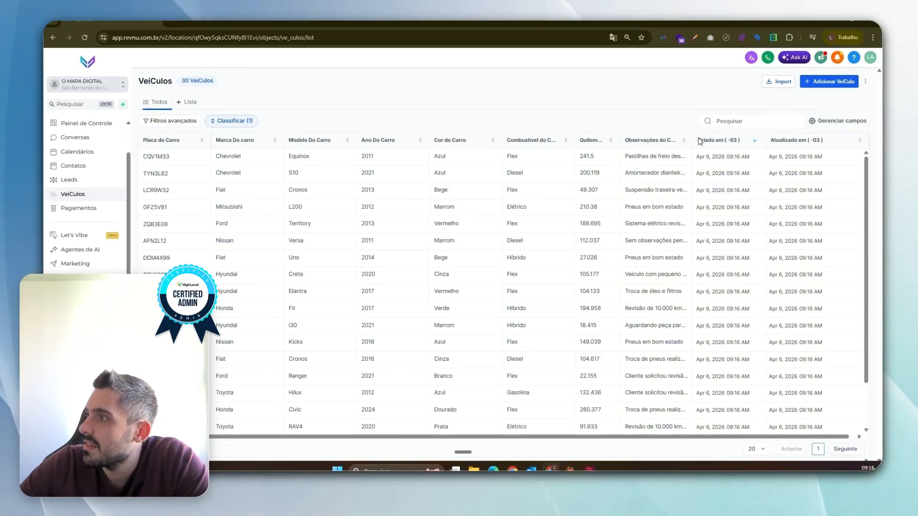
pyautogui.moveTo(698, 140); pyautogui.dragTo(749, 141)
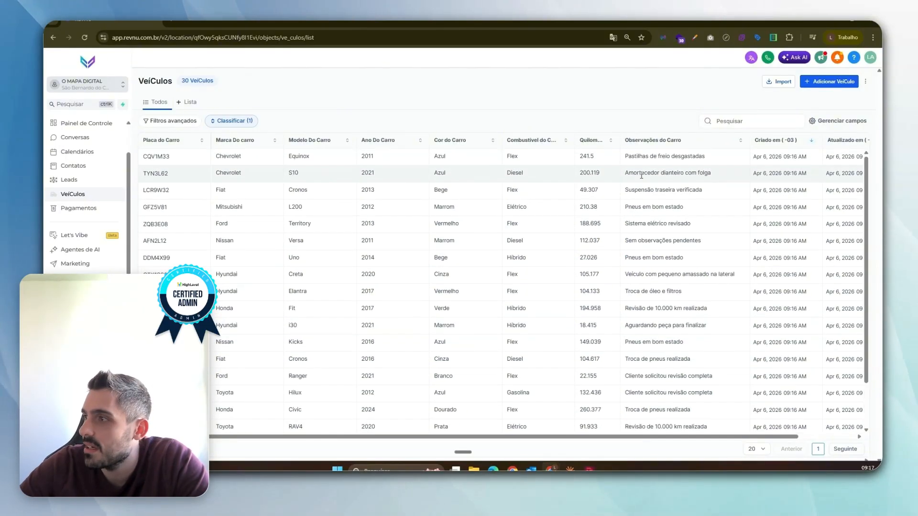
pyautogui.click(640, 140)
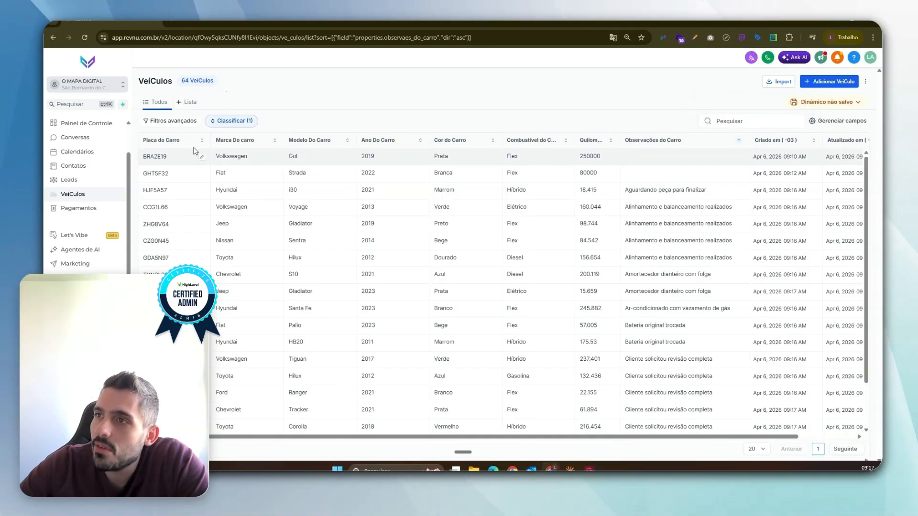
# Apply an advanced filter for vehicles with Ano Do Carro Maior que 2022.
pyautogui.click(180, 122)
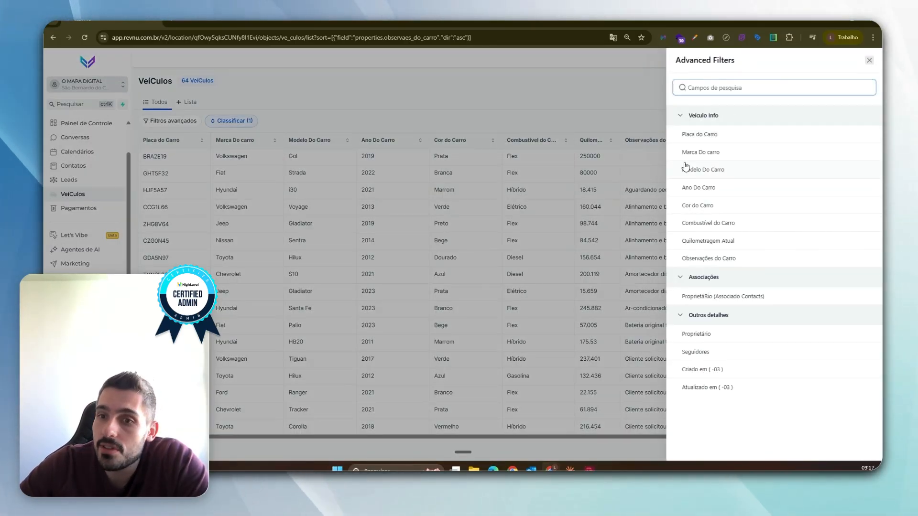
pyautogui.click(696, 193)
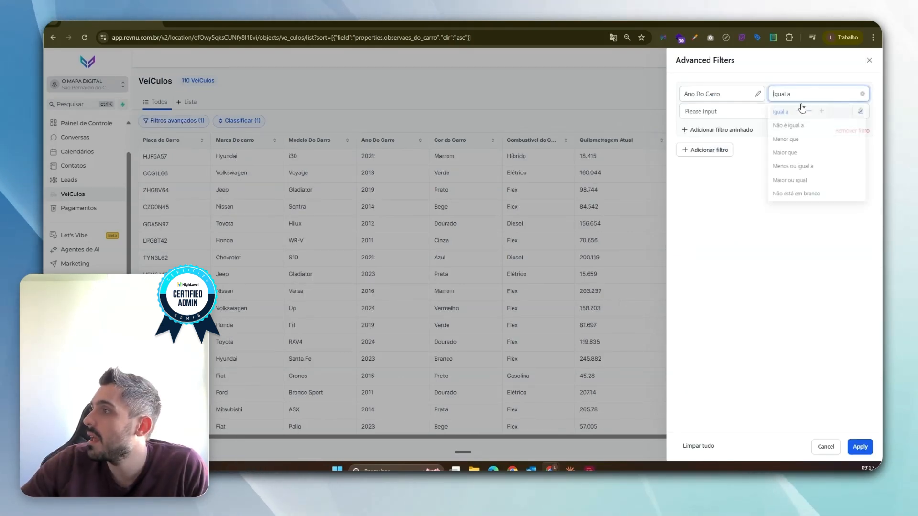
pyautogui.click(781, 150)
pyautogui.write('2022')
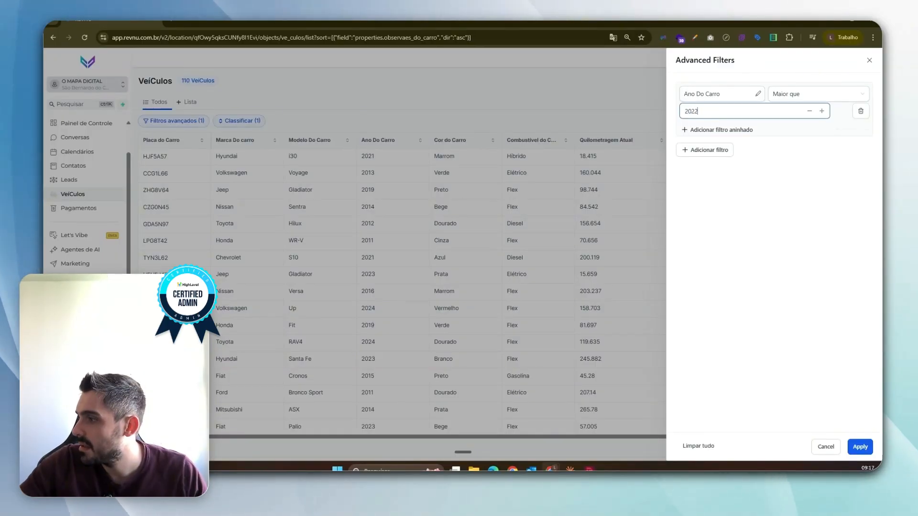
pyautogui.click(855, 447)
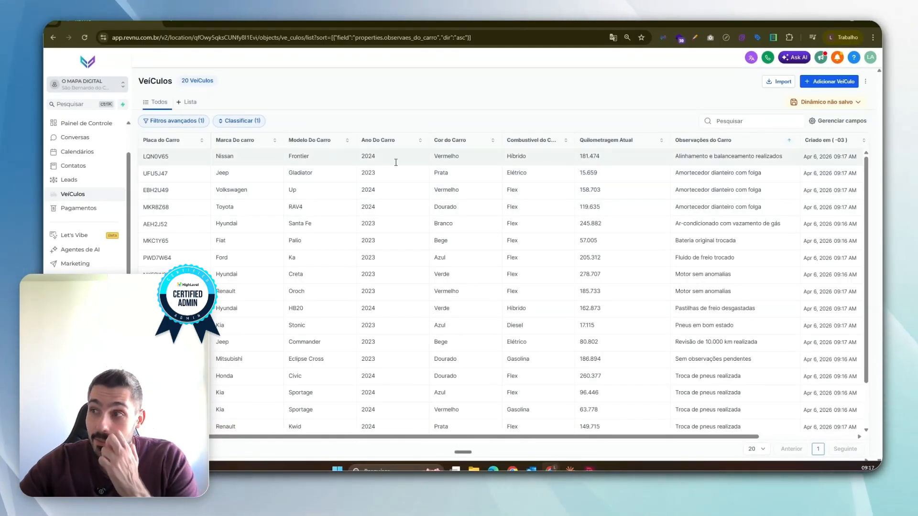
# Examine the filtered vehicles' brands, models, years and Observações do Carro entries.
pyautogui.moveTo(420, 186); pyautogui.dragTo(368, 378)
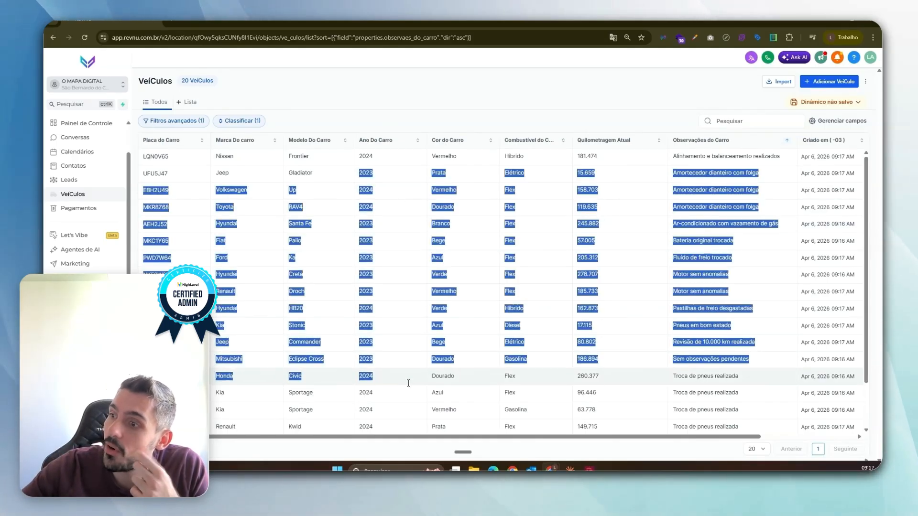
pyautogui.scroll(-1, 368, 383)
pyautogui.scroll(1, 409, 199)
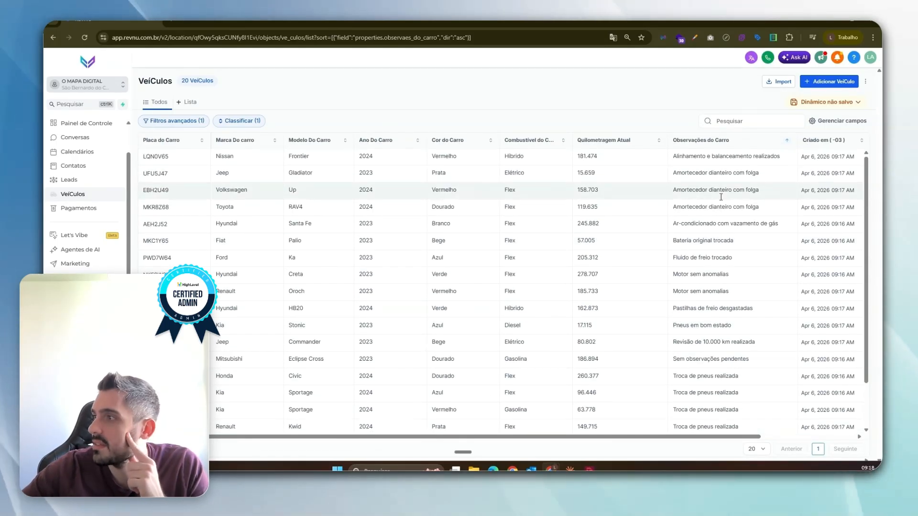
pyautogui.moveTo(410, 199); pyautogui.dragTo(268, 359)
pyautogui.click(387, 307)
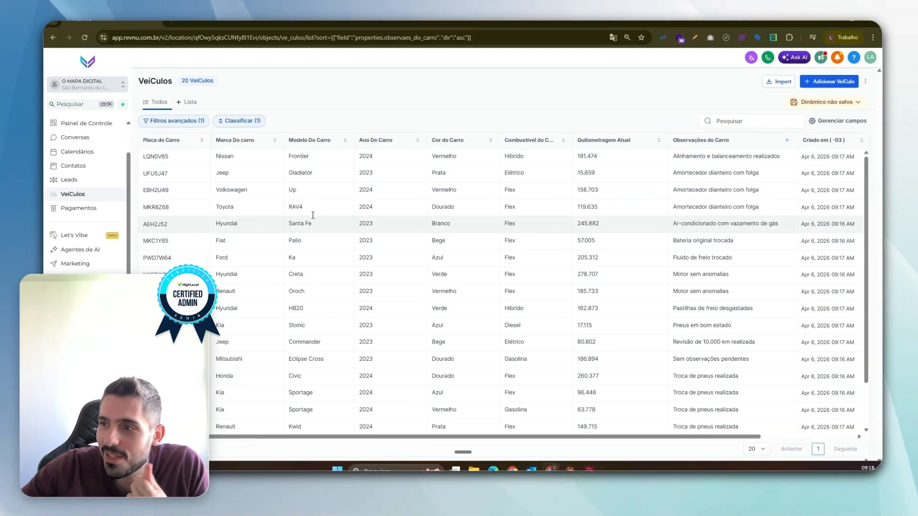
pyautogui.moveTo(306, 428); pyautogui.dragTo(239, 155)
pyautogui.click(230, 149)
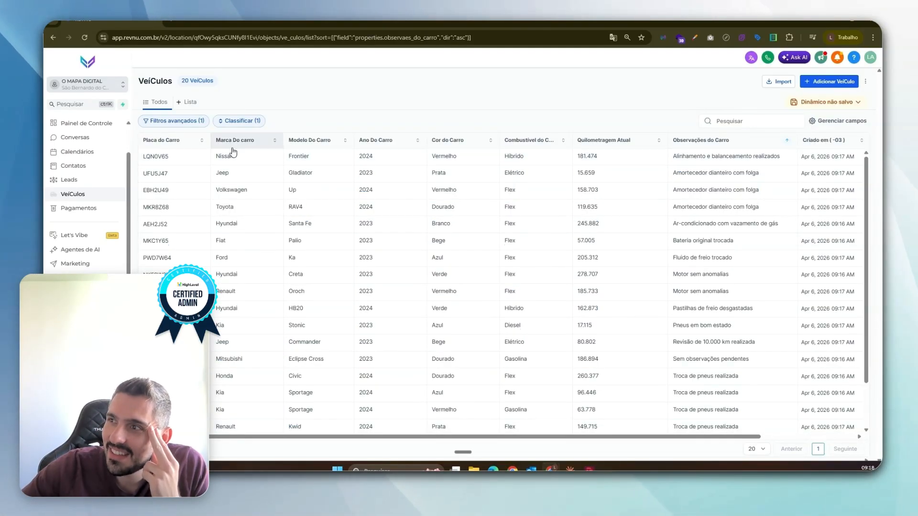
pyautogui.moveTo(313, 173); pyautogui.dragTo(254, 154)
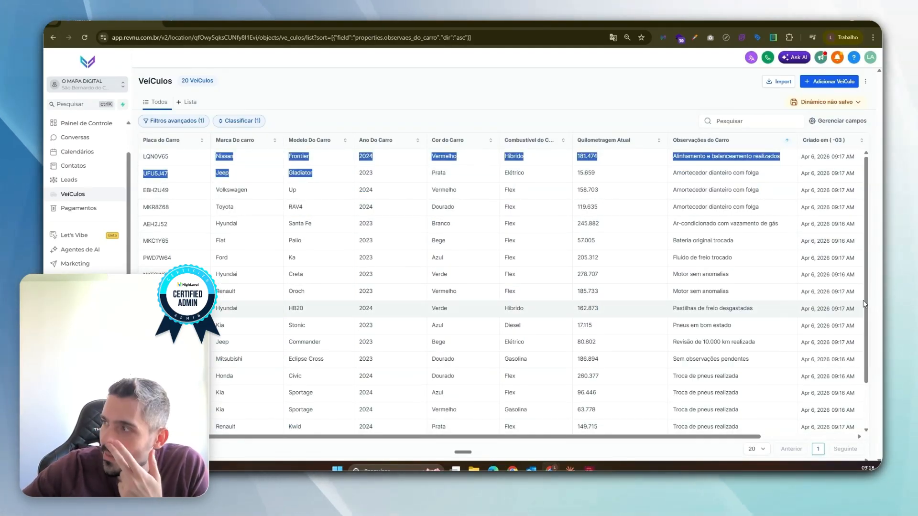
pyautogui.moveTo(697, 156); pyautogui.dragTo(739, 179)
pyautogui.click(738, 179)
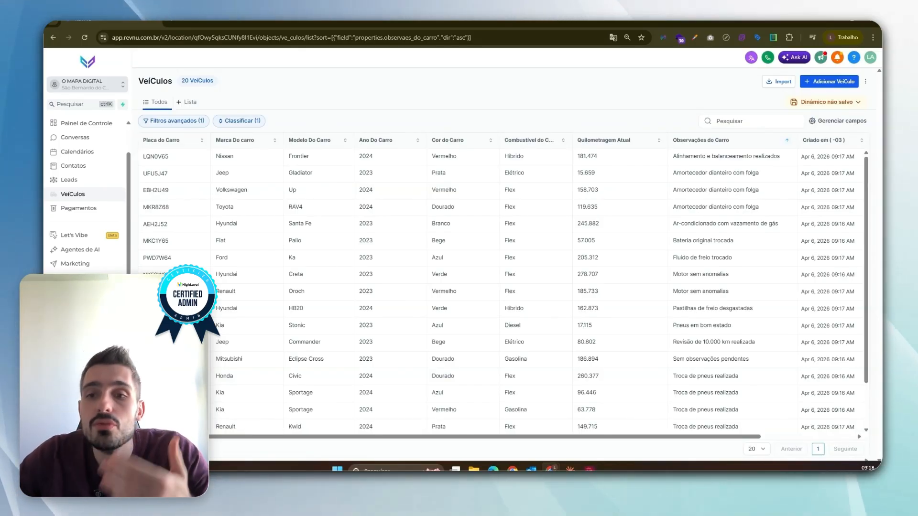
# Create a new automation workflow based on Veículos (beta).
pyautogui.click(72, 278)
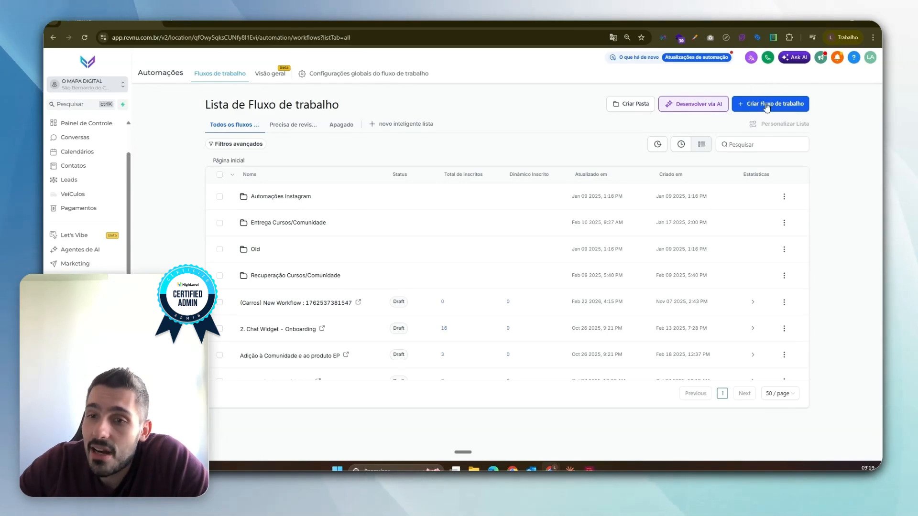
pyautogui.click(766, 105)
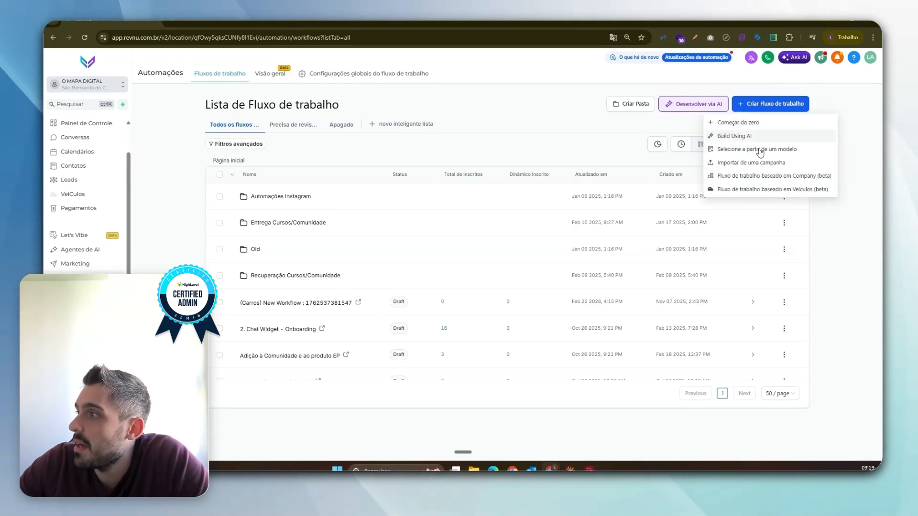
pyautogui.click(783, 178)
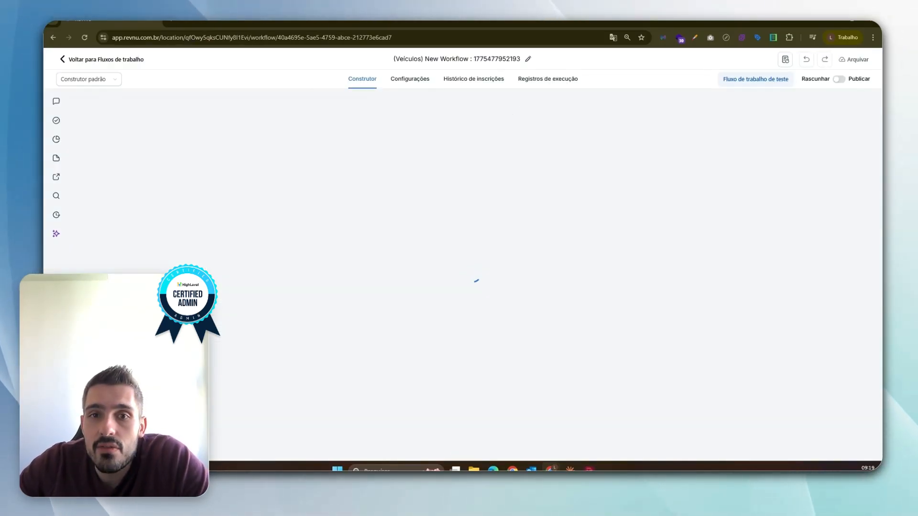
# Add a Veículo Alterado trigger filtered on Observações do Carro with the condition Foi alterado, and save the trigger.
pyautogui.click(473, 288)
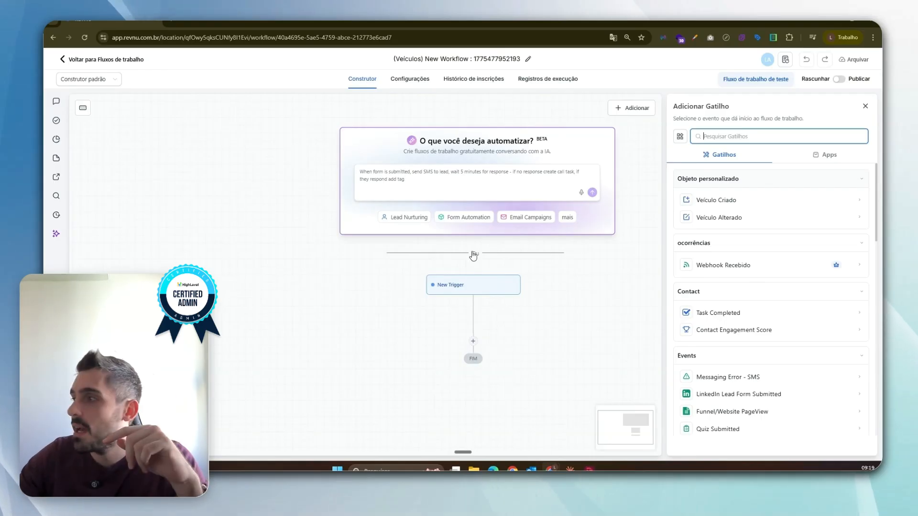
pyautogui.click(708, 218)
pyautogui.click(565, 221)
pyautogui.click(573, 231)
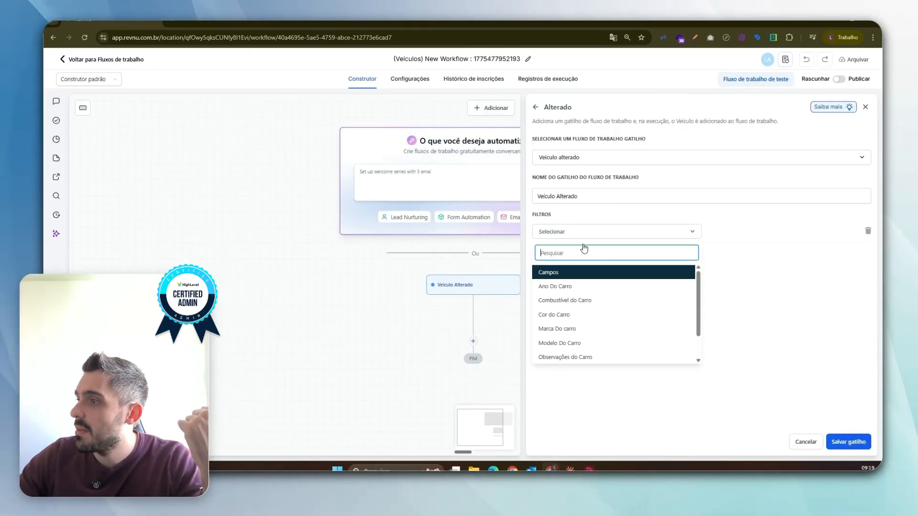
pyautogui.scroll(-2, 599, 334)
pyautogui.scroll(2, 593, 350)
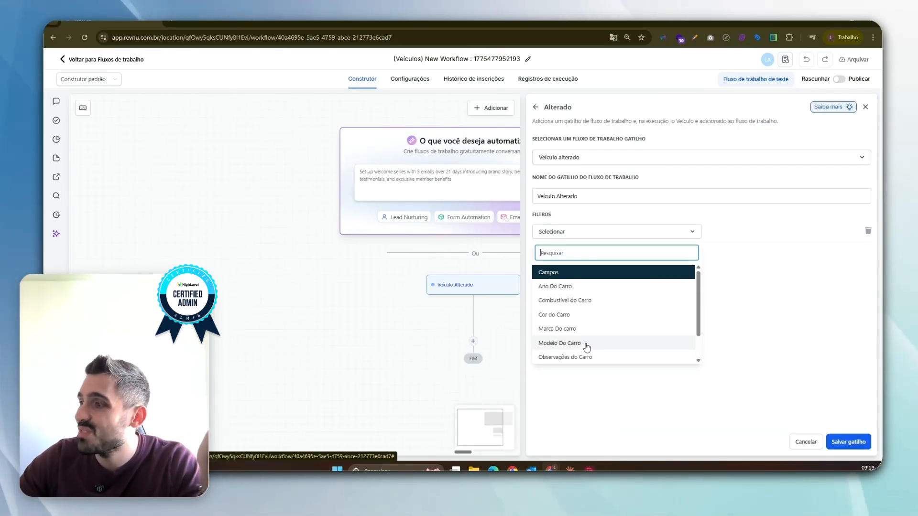
pyautogui.scroll(-2, 593, 330)
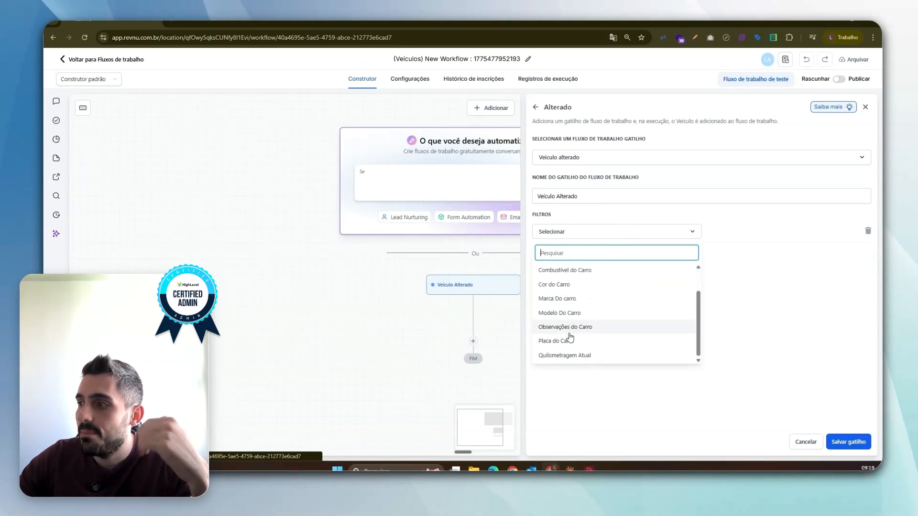
pyautogui.scroll(2, 571, 282)
pyautogui.scroll(-2, 581, 334)
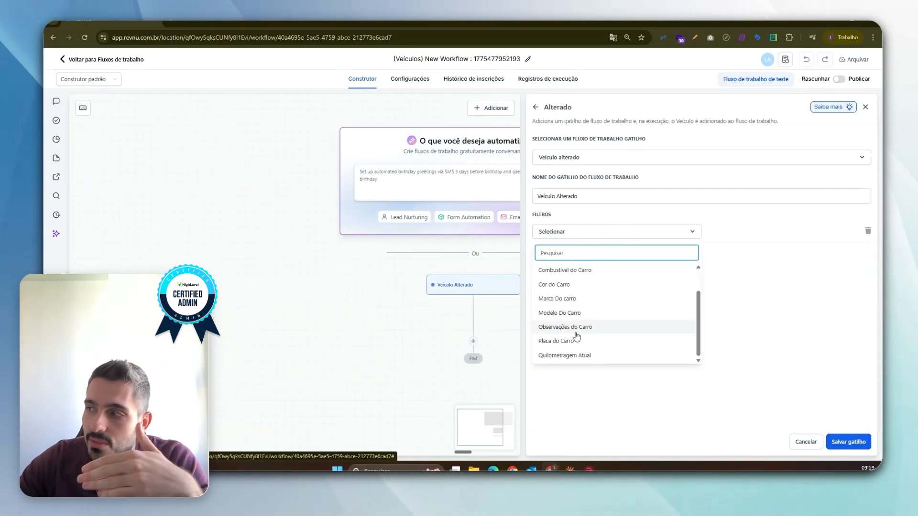
pyautogui.click(573, 327)
pyautogui.click(746, 249)
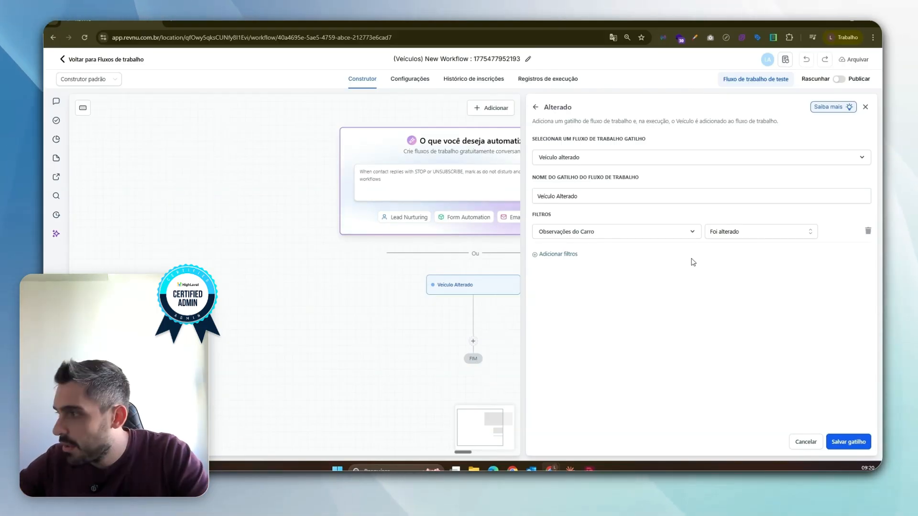
pyautogui.click(848, 442)
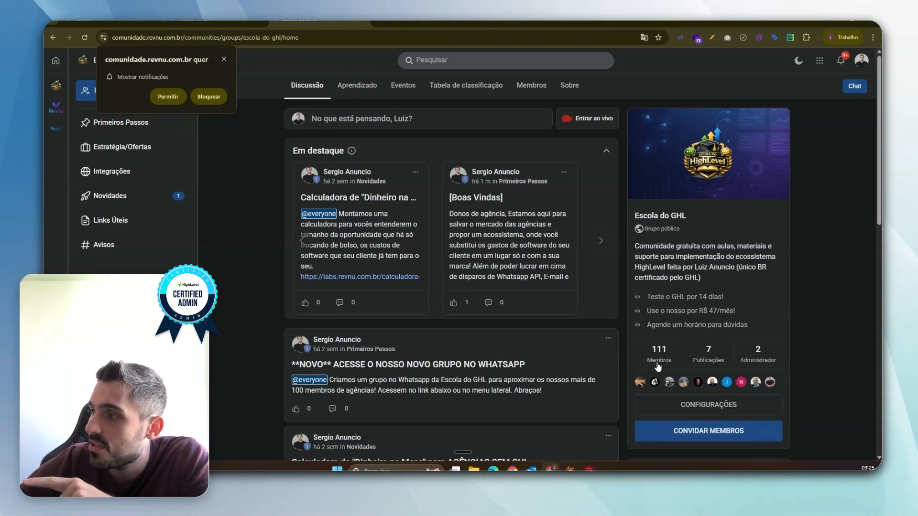
# Look over the Aulas e Templates course in the learning area of the Escola do GHL community and return to the course list.
pyautogui.click(384, 86)
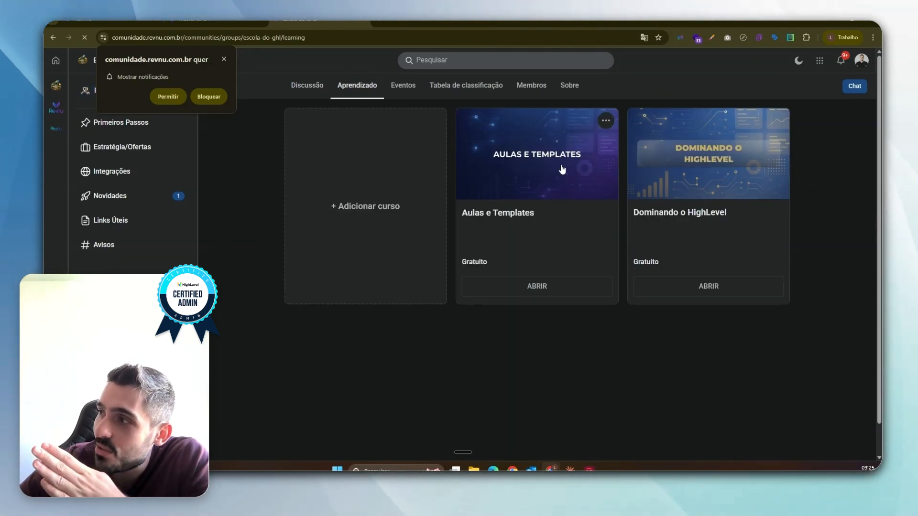
pyautogui.click(480, 213)
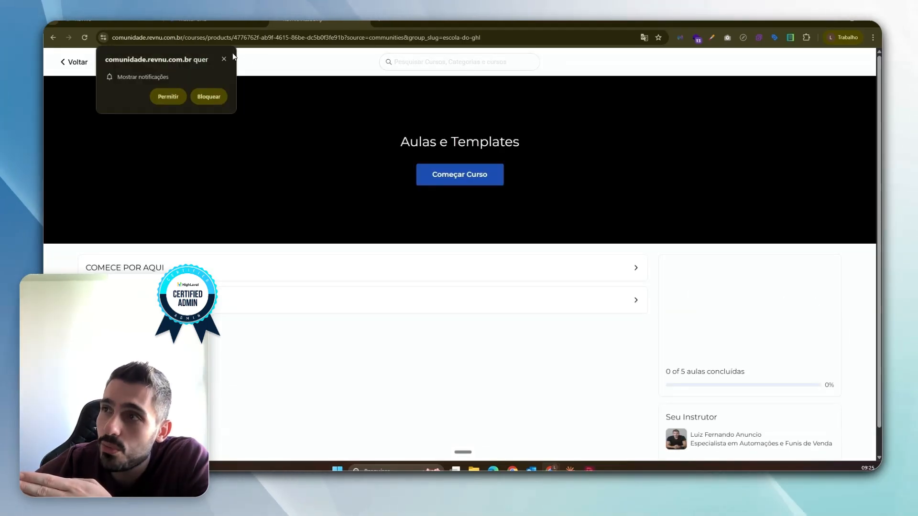
pyautogui.click(224, 59)
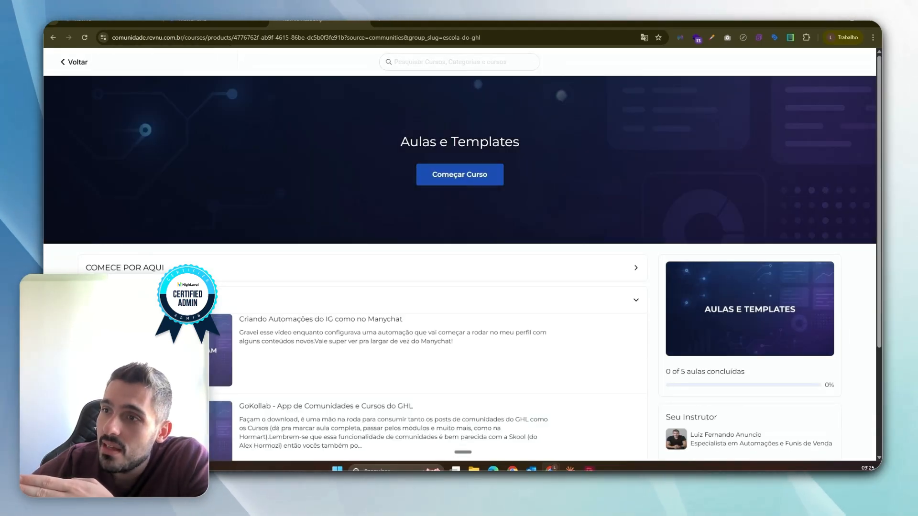
pyautogui.hotkey('alt', 'Left')
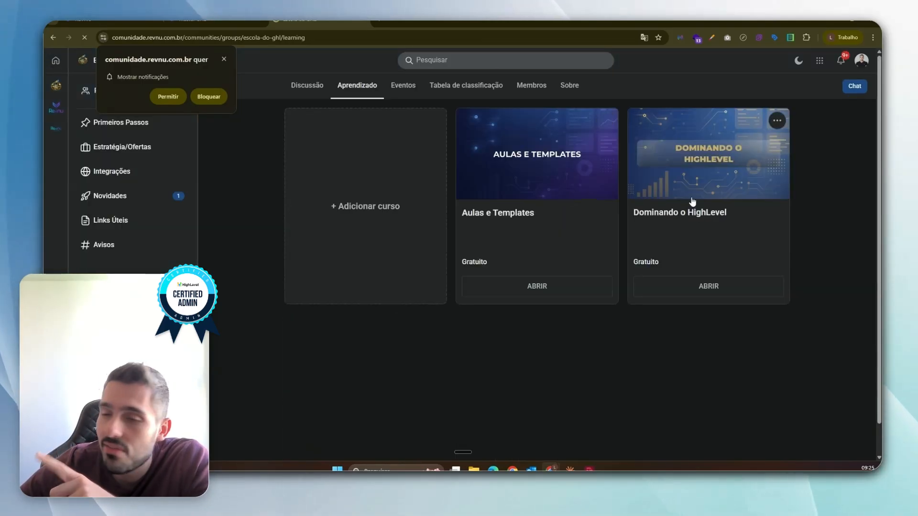
# Examine the modules and lessons of the Dominando o HighLevel course and return to the Escola do GHL discussion page.
pyautogui.click(531, 214)
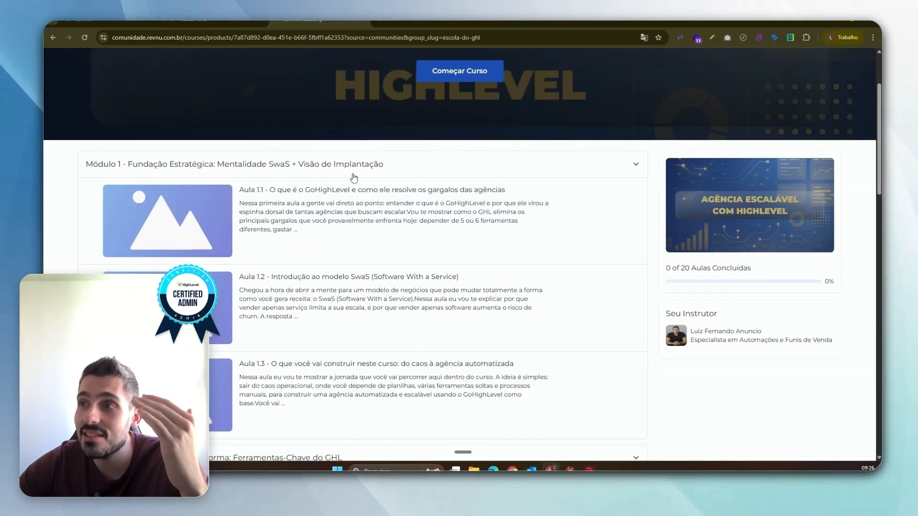
pyautogui.scroll(-2, 343, 185)
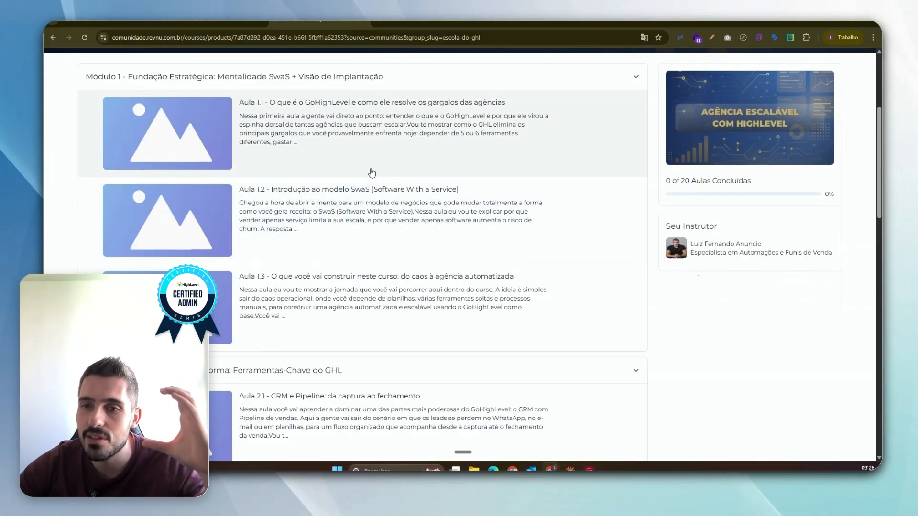
pyautogui.scroll(-2, 392, 169)
pyautogui.scroll(-3, 338, 160)
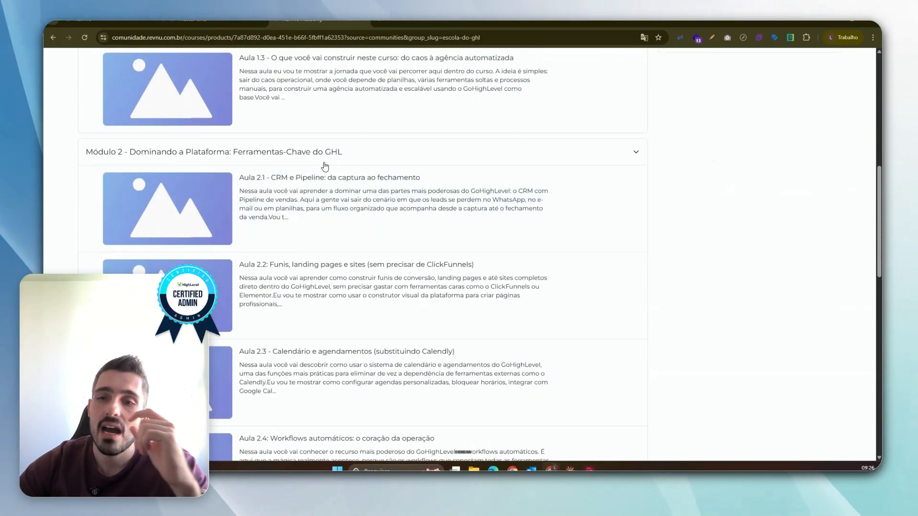
pyautogui.scroll(-5, 340, 181)
pyautogui.scroll(-8, 332, 251)
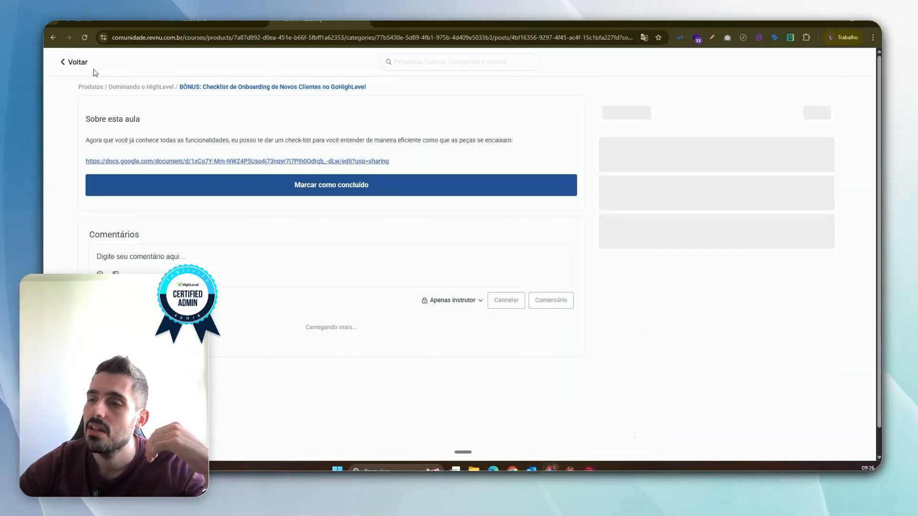
pyautogui.click(78, 63)
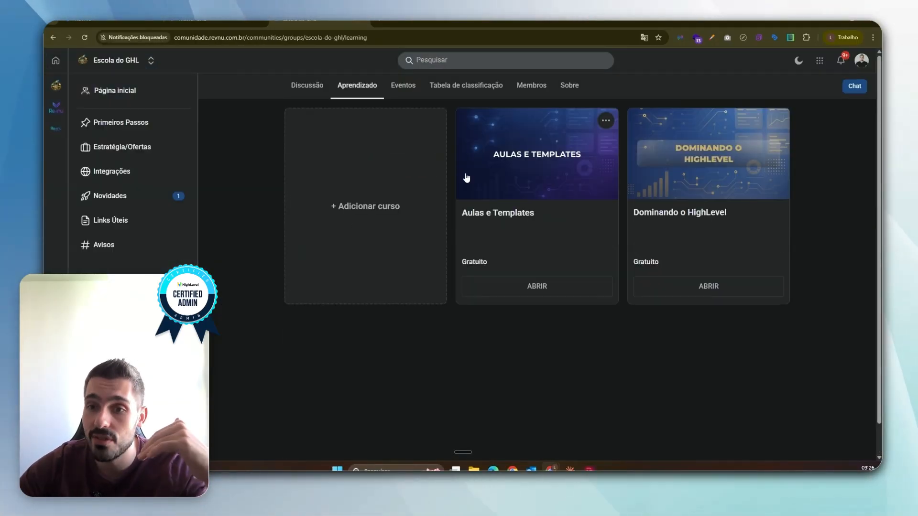
pyautogui.click(305, 89)
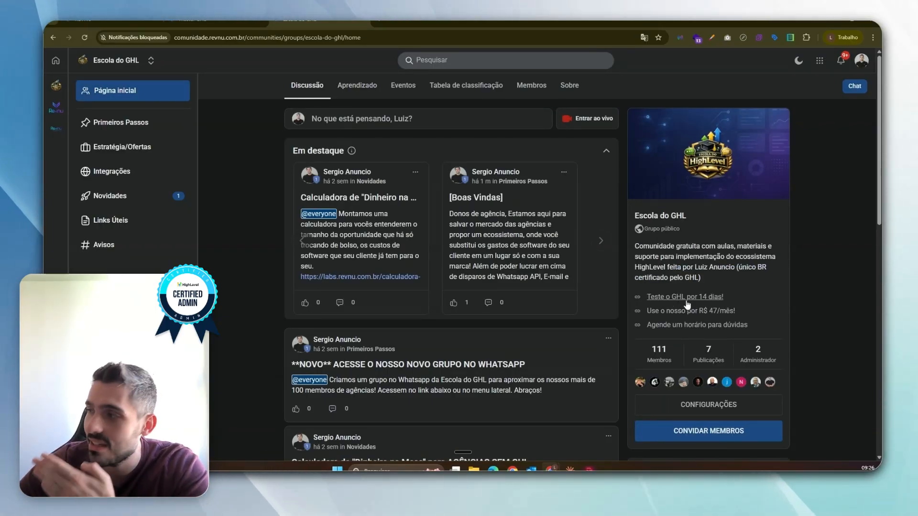
# Switch to the Master GHL community and view its courses, events calendar and discussion page.
pyautogui.click(56, 106)
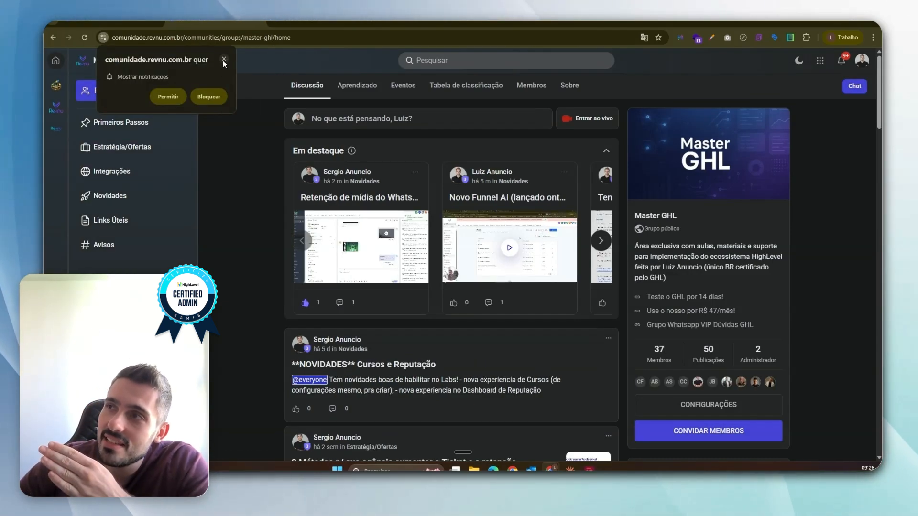
pyautogui.click(224, 59)
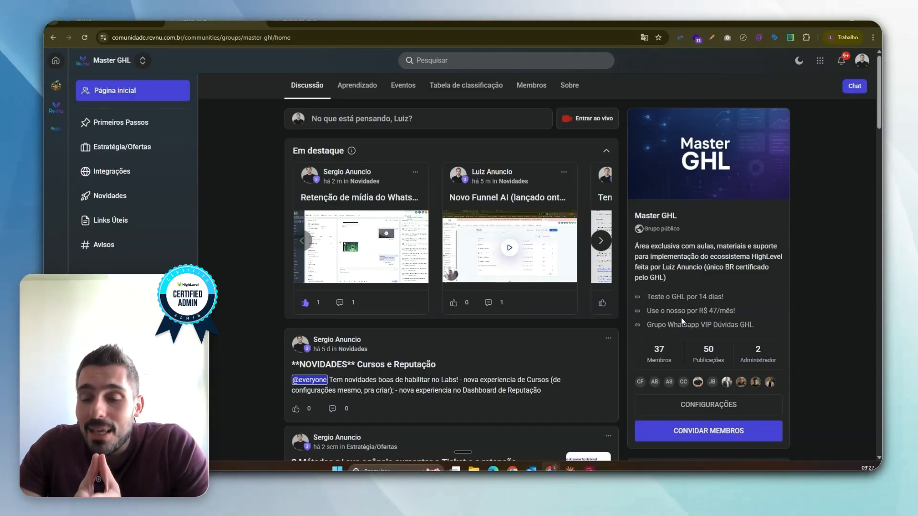
pyautogui.click(357, 85)
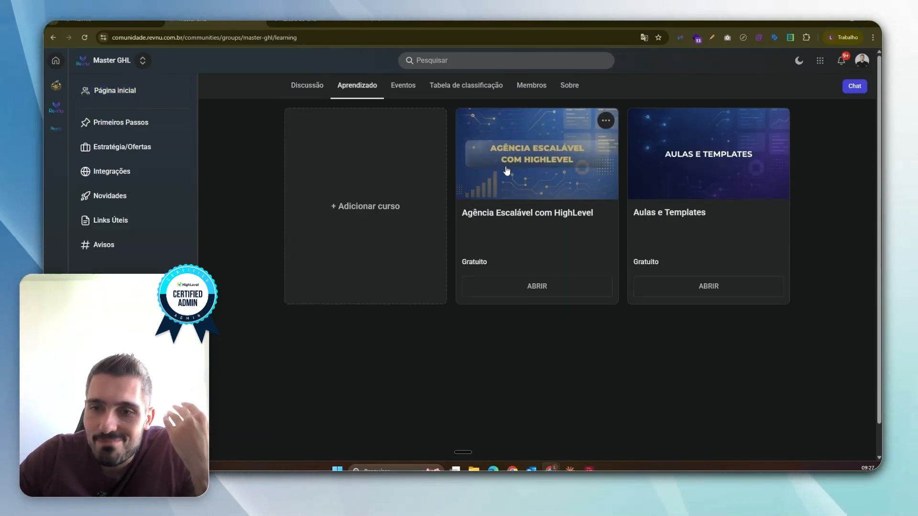
pyautogui.click(406, 85)
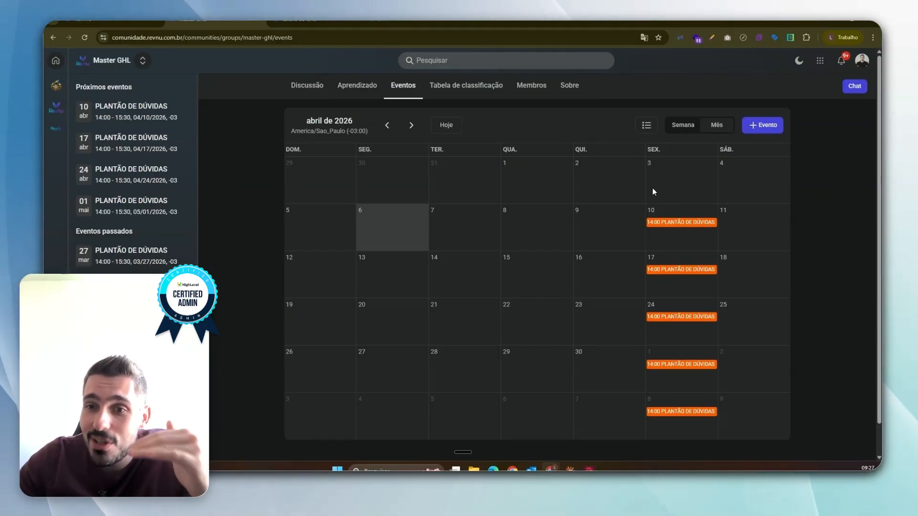
pyautogui.click(300, 94)
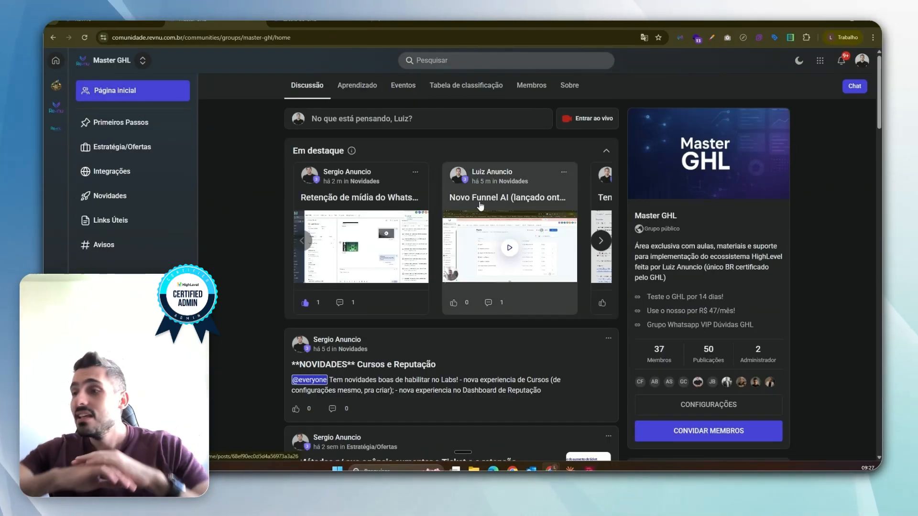